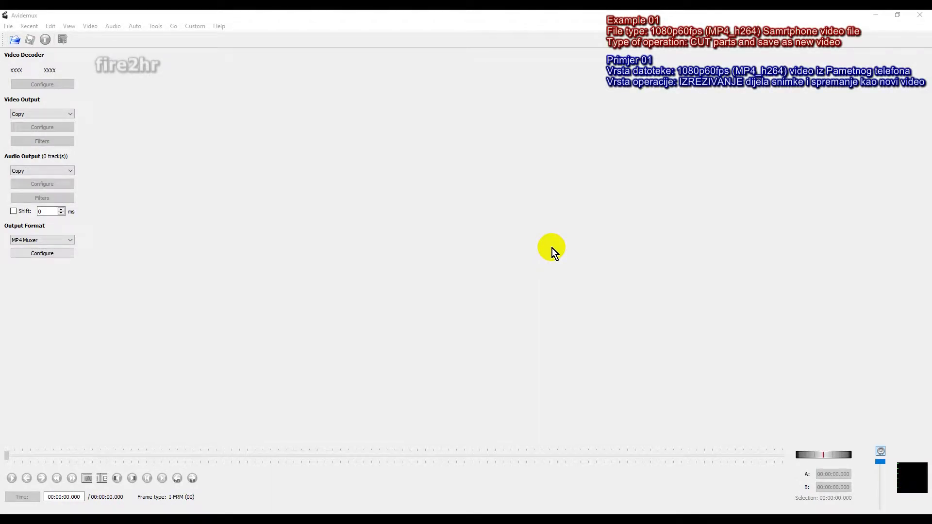
# - Open the video file 1080p60fps_SMARTPHONE.mp4 from the Videos folder
pyautogui.click(128, 15)
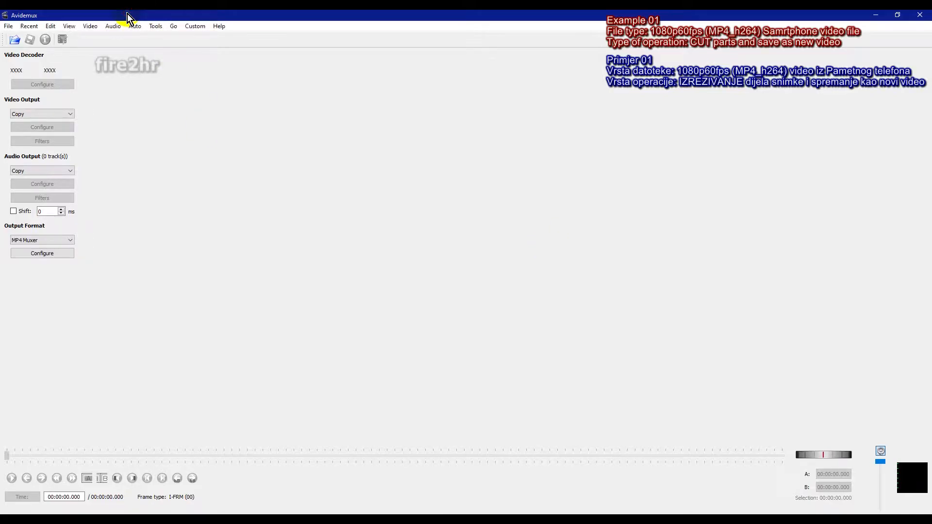
pyautogui.click(15, 40)
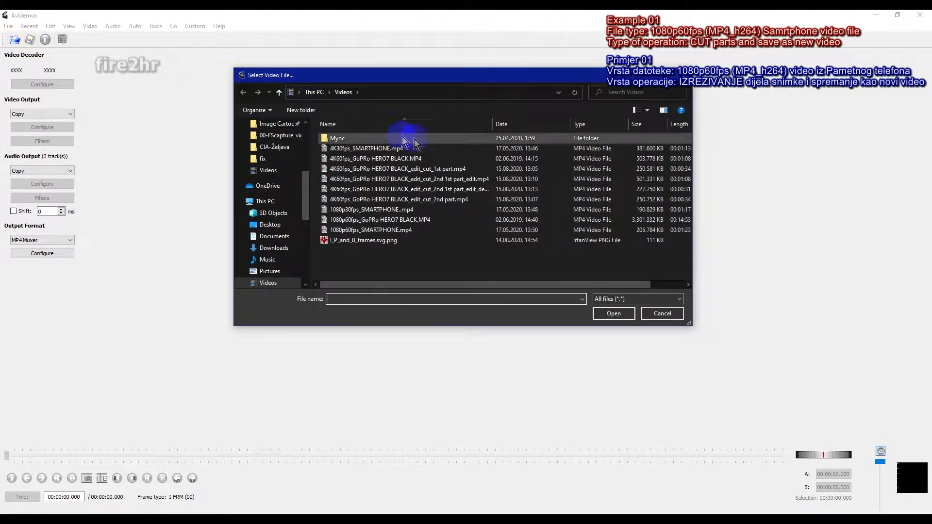
pyautogui.click(390, 231)
pyautogui.click(614, 313)
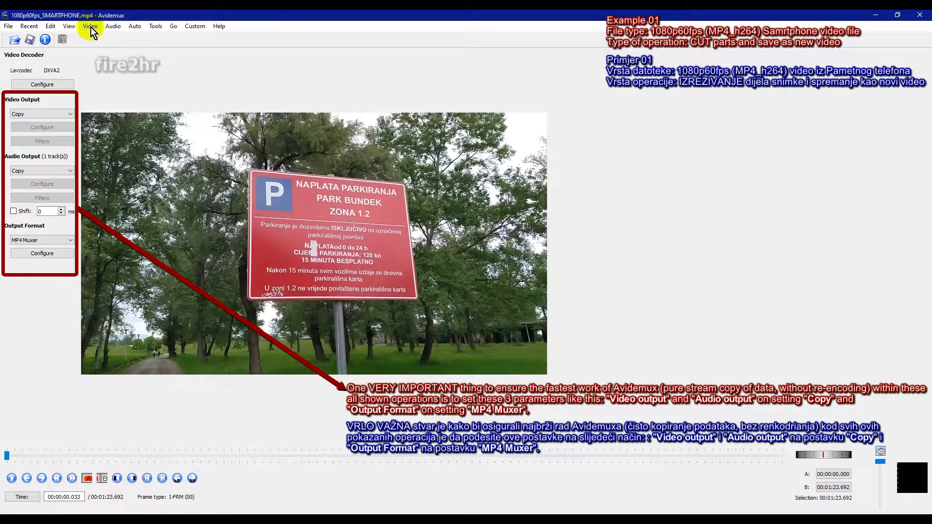
# - Fit the video preview to the window and review the file's video and audio properties
pyautogui.click(69, 26)
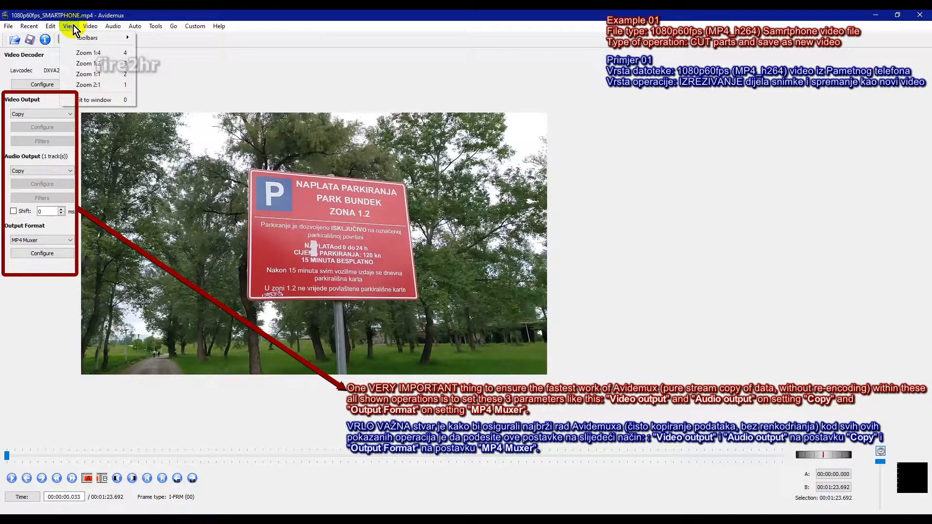
pyautogui.click(88, 100)
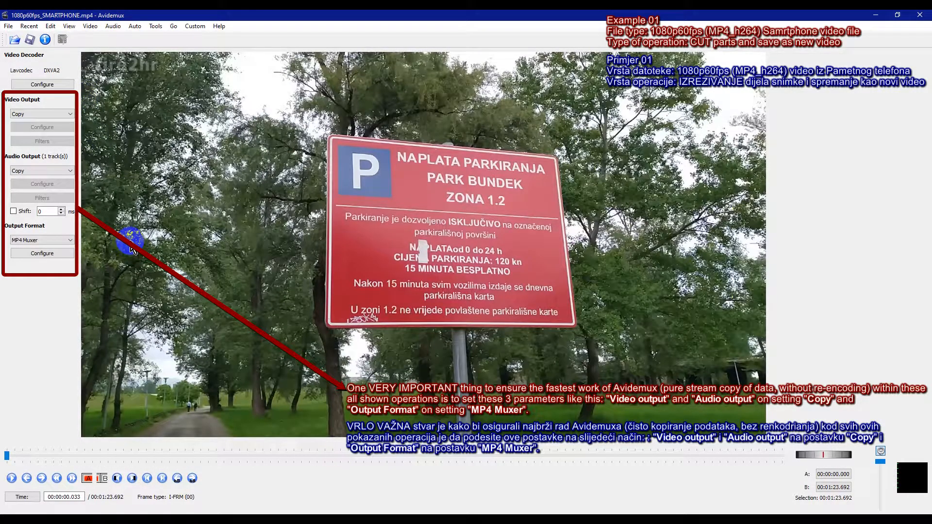
pyautogui.click(45, 40)
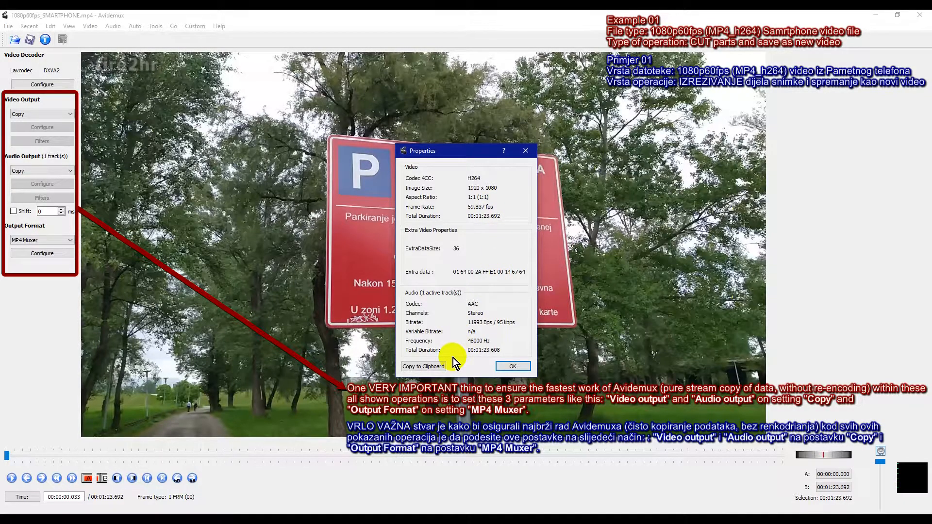
pyautogui.click(506, 371)
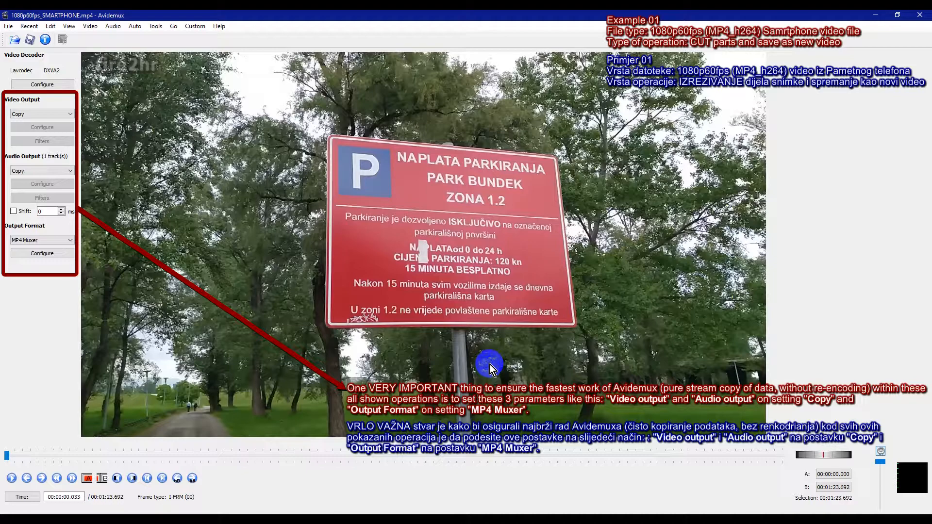
# - Examine the video by advancing keyframe by keyframe from the beginning to 00:00:35.616
pyautogui.click(71, 476)
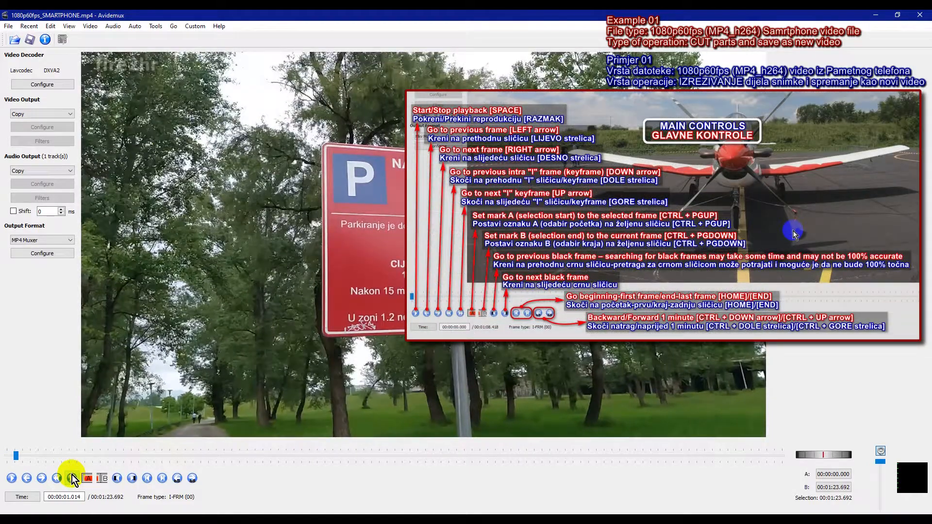
pyautogui.click(72, 478)
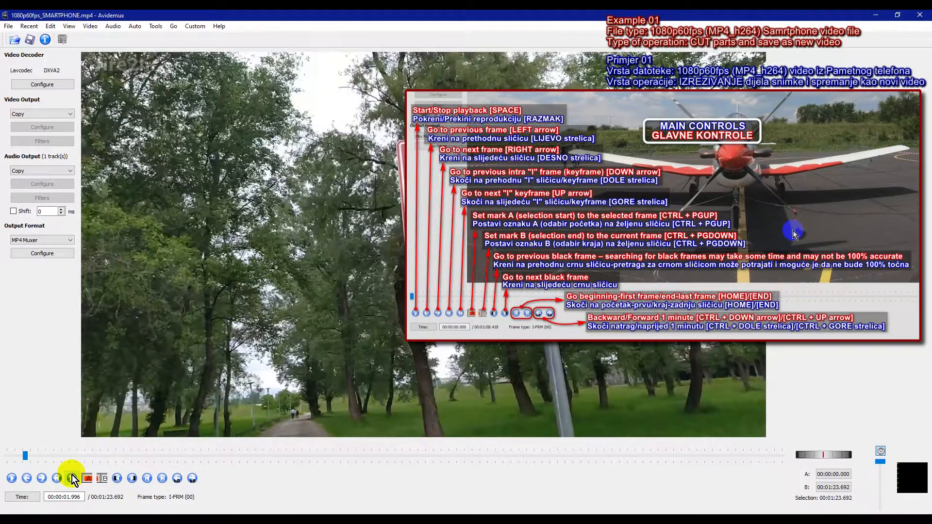
pyautogui.click(72, 479)
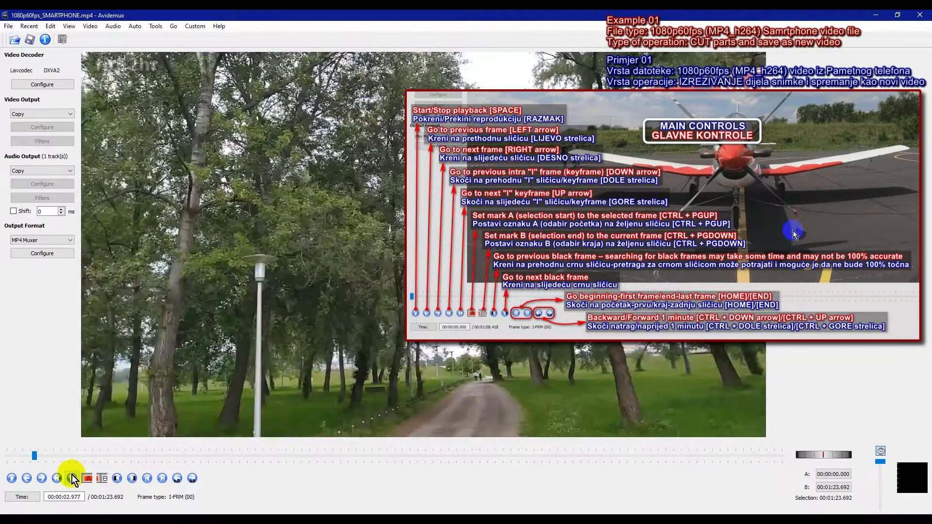
pyautogui.click(72, 479)
pyautogui.click(72, 478)
pyautogui.click(71, 478)
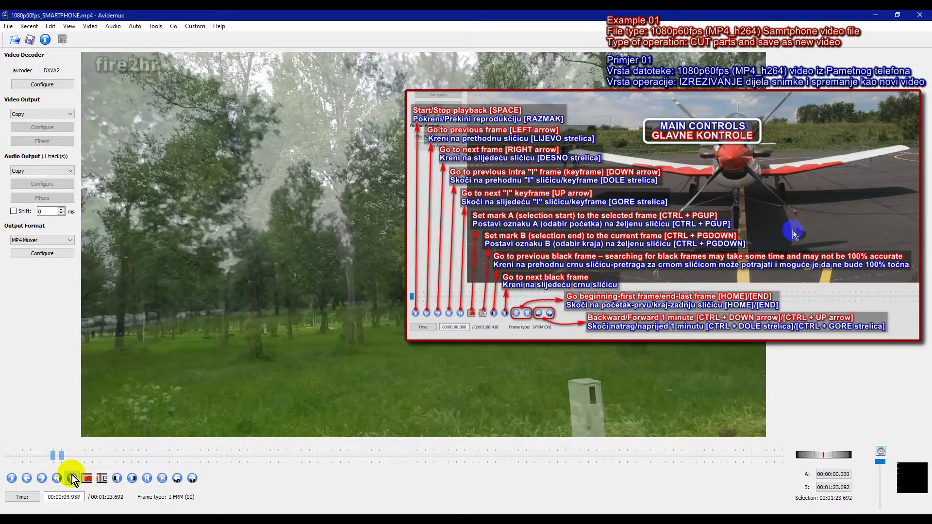
pyautogui.click(72, 478)
pyautogui.click(72, 479)
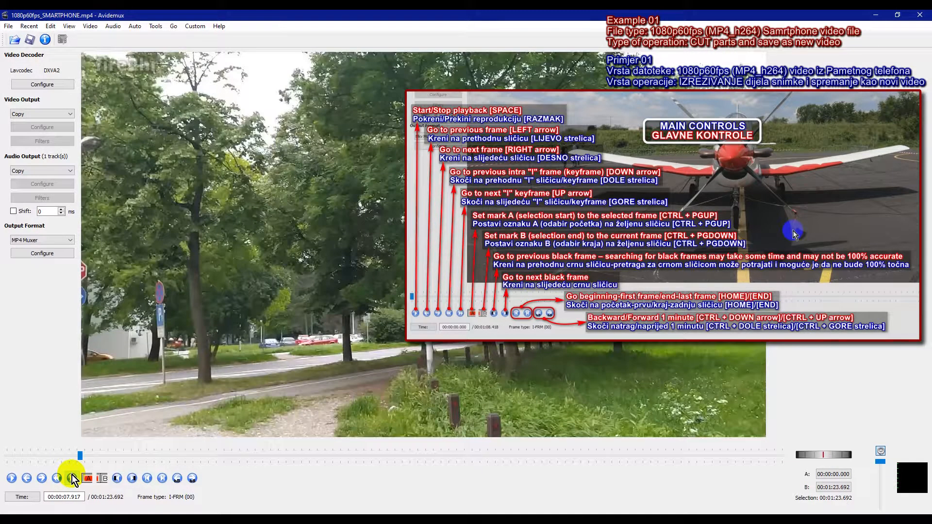
pyautogui.click(72, 478)
pyautogui.click(72, 478)
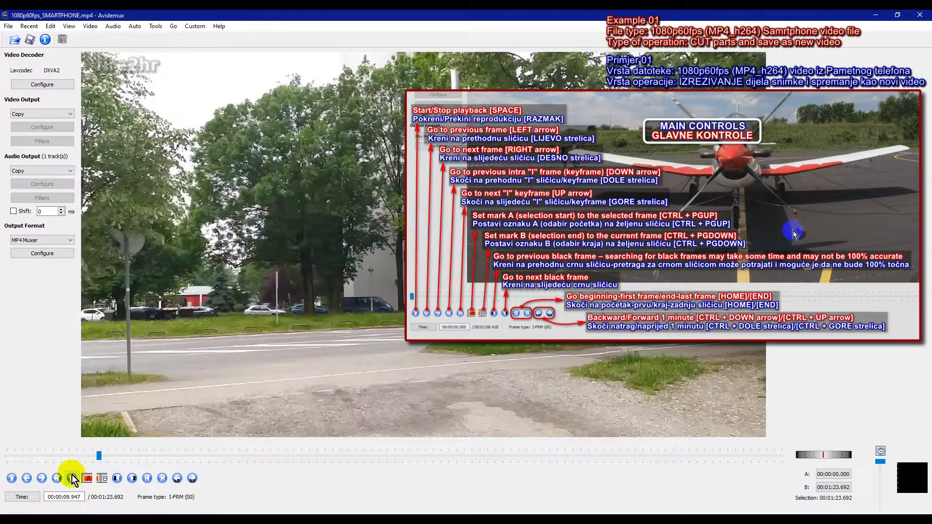
pyautogui.click(71, 478)
pyautogui.click(71, 478)
pyautogui.click(72, 479)
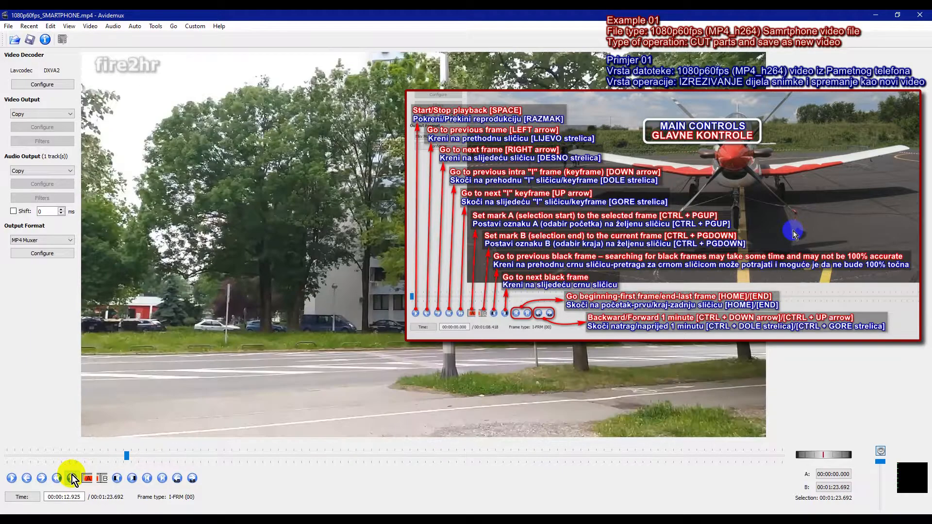
pyautogui.click(72, 478)
pyautogui.click(72, 478)
pyautogui.click(72, 478)
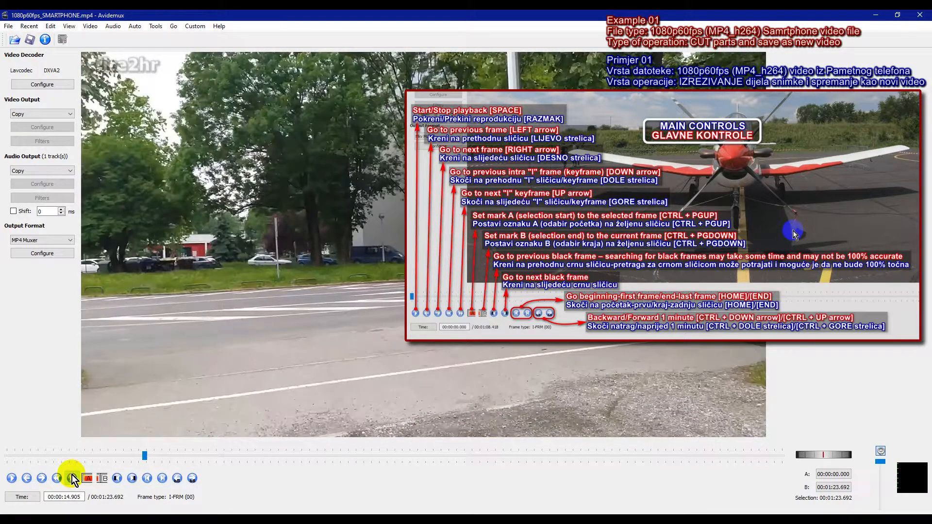
pyautogui.click(71, 478)
pyautogui.click(72, 478)
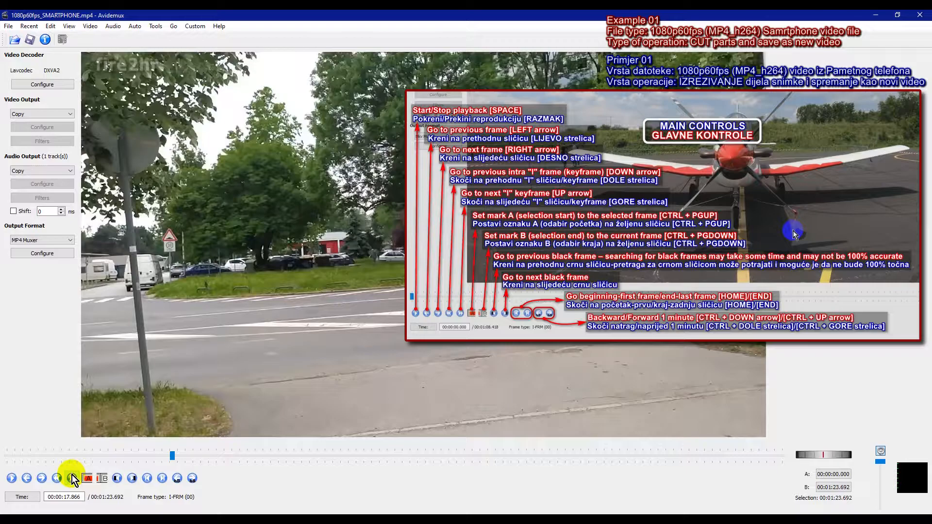
pyautogui.click(71, 478)
pyautogui.click(72, 478)
pyautogui.click(72, 478)
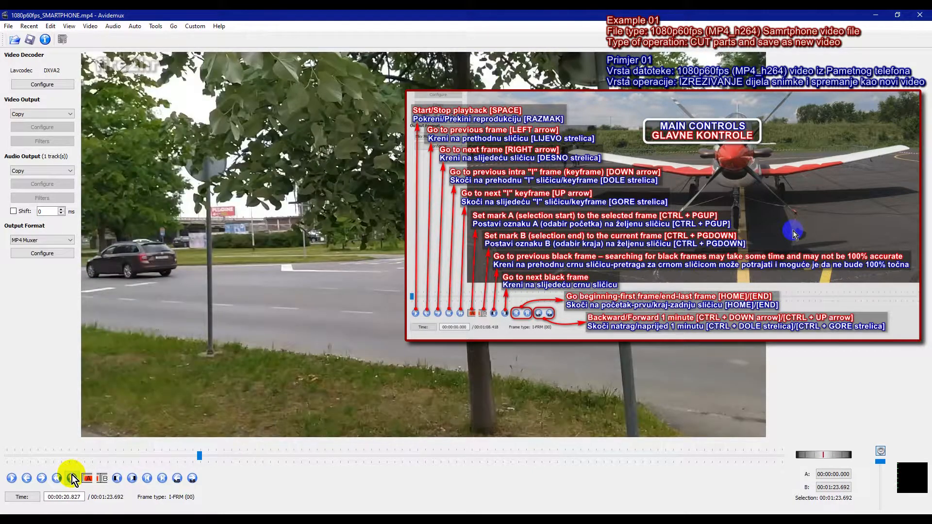
pyautogui.click(72, 478)
pyautogui.click(72, 478)
pyautogui.click(72, 479)
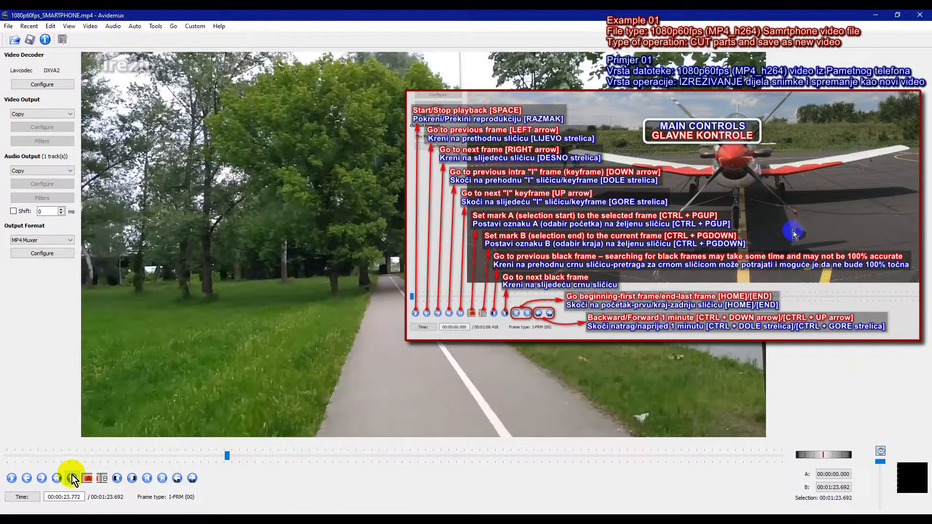
pyautogui.click(71, 478)
pyautogui.click(72, 478)
pyautogui.click(72, 478)
pyautogui.click(72, 478)
pyautogui.click(71, 478)
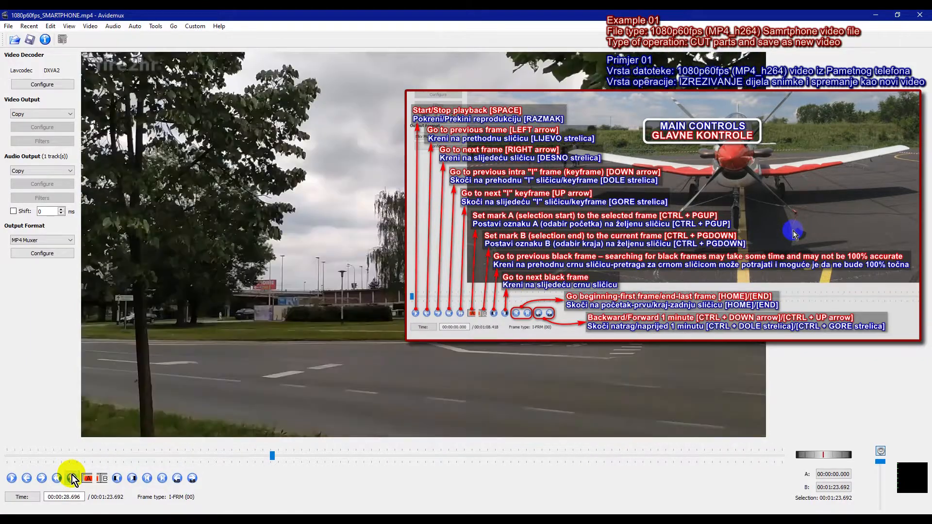
pyautogui.click(72, 478)
pyautogui.click(72, 479)
pyautogui.click(72, 478)
pyautogui.click(72, 478)
pyautogui.click(72, 479)
pyautogui.click(72, 478)
pyautogui.click(72, 479)
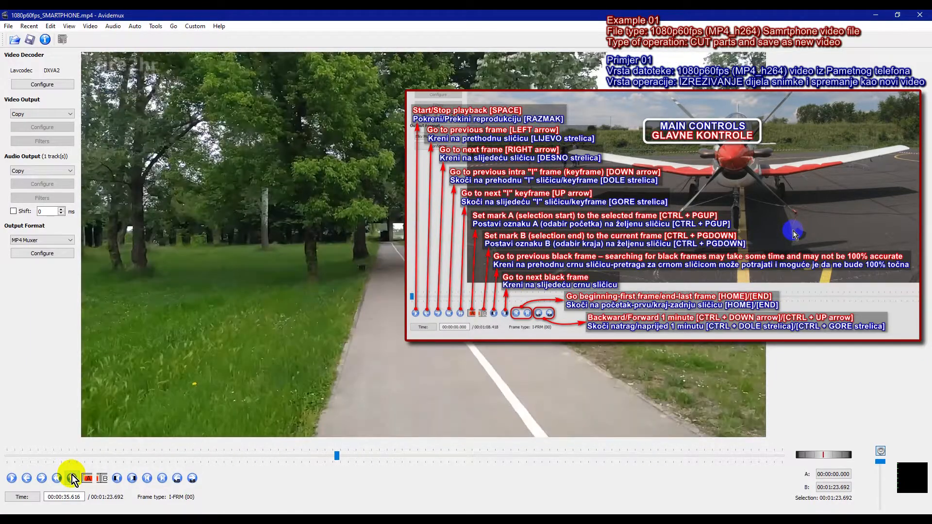
# - Return to the first frame and examine the opening by advancing single frames to 00:00:00.249
pyautogui.click(147, 479)
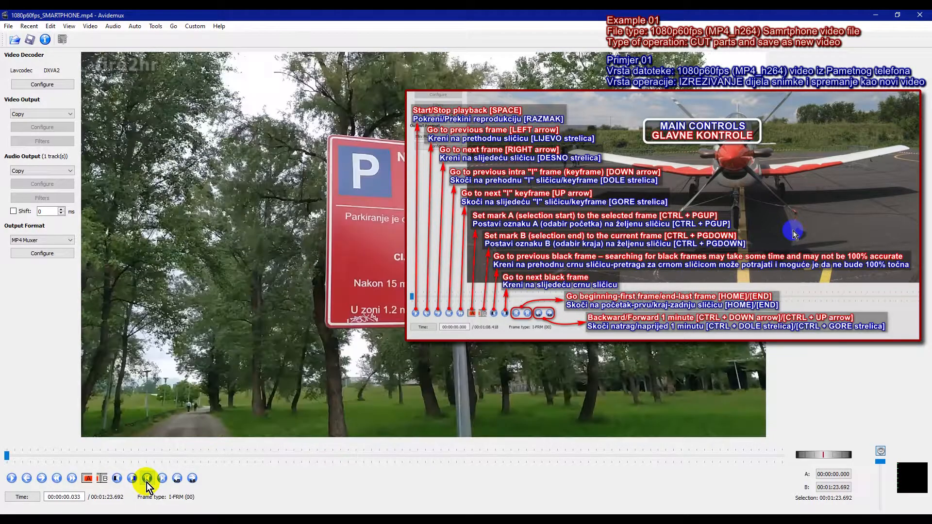
pyautogui.click(43, 478)
pyautogui.click(44, 478)
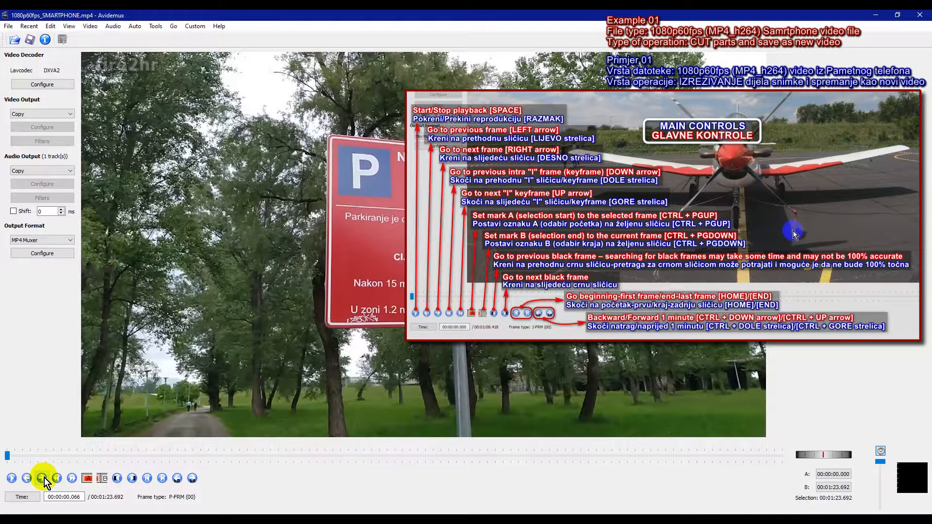
pyautogui.click(44, 478)
pyautogui.click(44, 478)
pyautogui.click(44, 478)
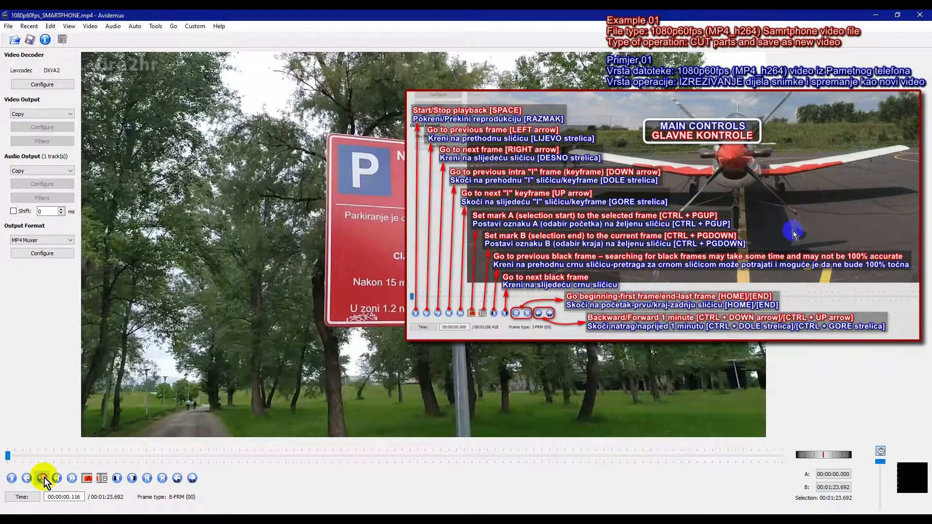
pyautogui.click(44, 478)
pyautogui.click(43, 478)
pyautogui.click(44, 478)
pyautogui.click(43, 478)
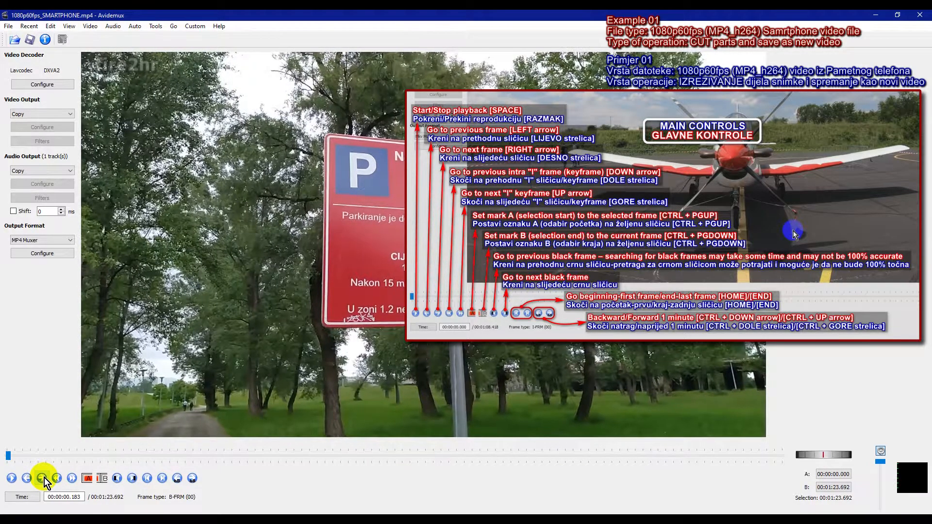
pyautogui.click(44, 478)
pyautogui.click(44, 478)
pyautogui.click(43, 478)
pyautogui.click(43, 478)
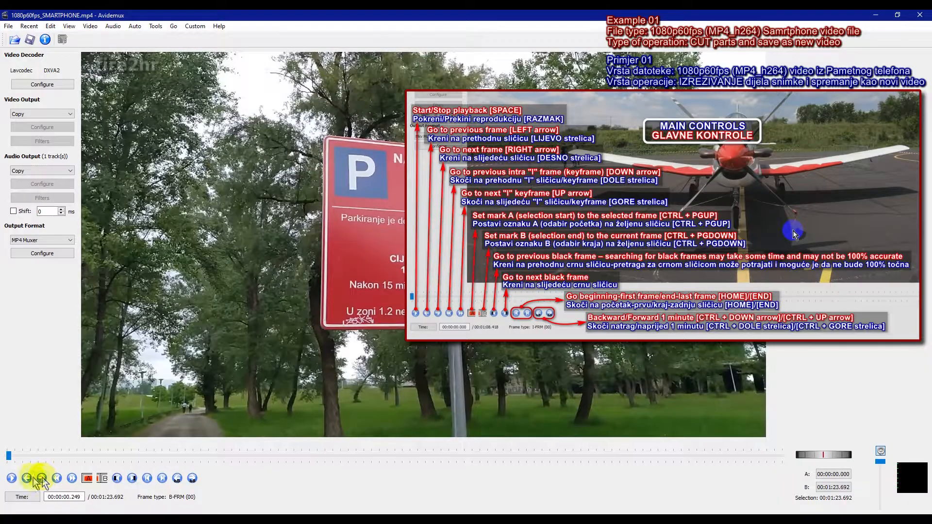
# - Play part of the video, move on to the keyframe at 00:00:35.616 and set start marker A there
pyautogui.click(12, 479)
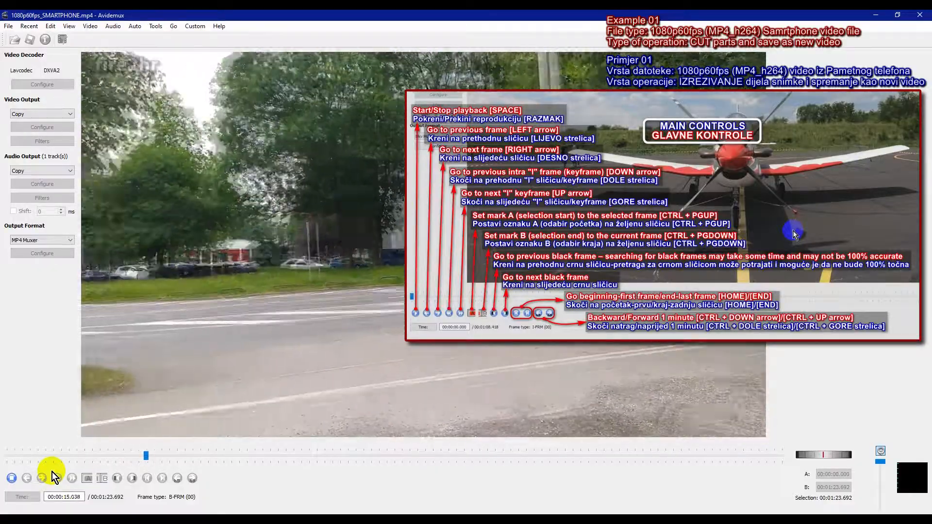
pyautogui.click(12, 480)
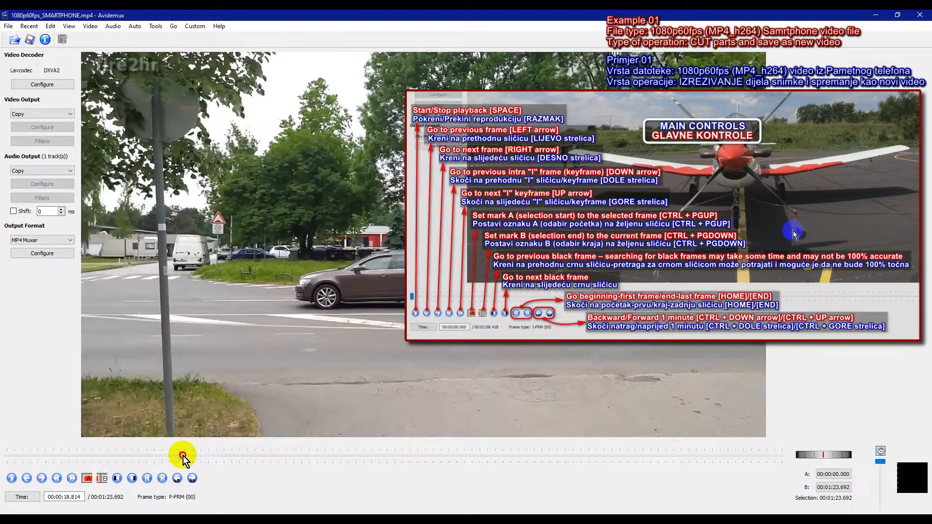
pyautogui.moveTo(182, 456); pyautogui.dragTo(330, 476)
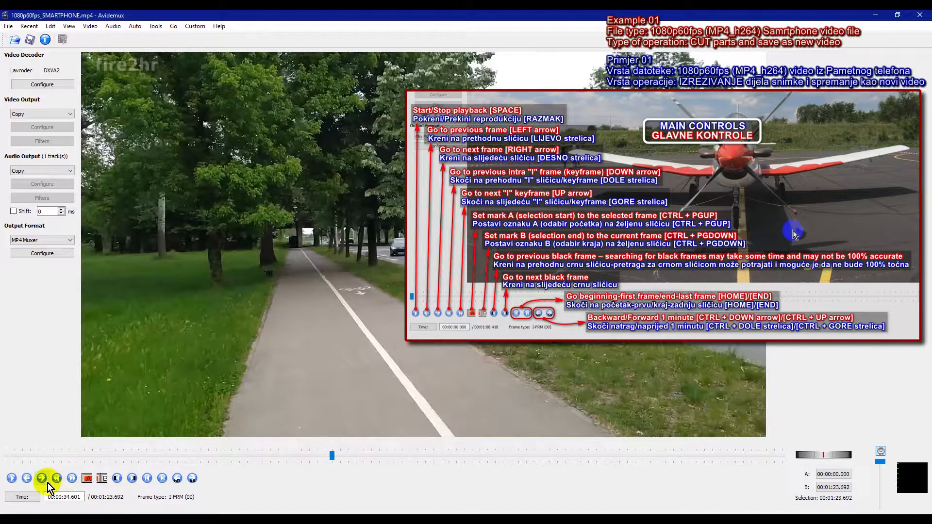
pyautogui.click(71, 479)
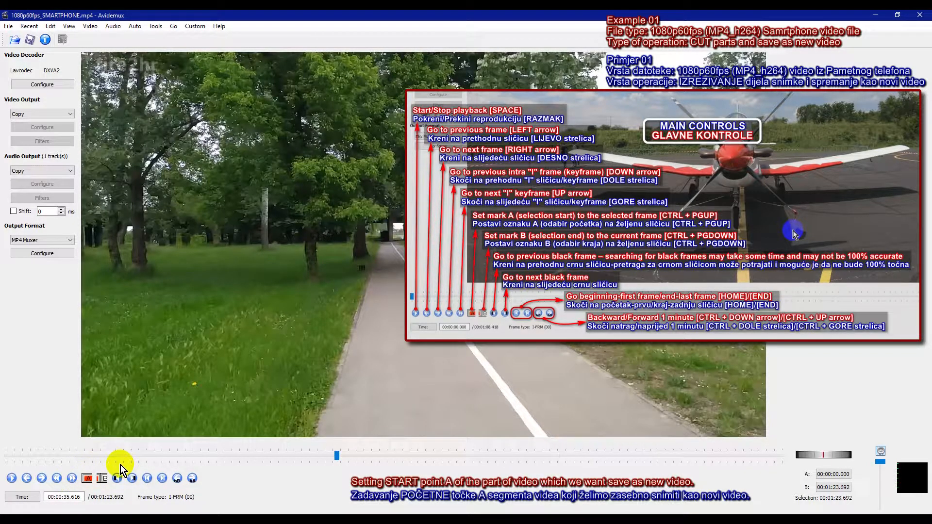
pyautogui.click(87, 478)
# - Play on past 56 seconds, stop, advance to the keyframe at 00:00:57.291 and set end marker B there
pyautogui.click(12, 479)
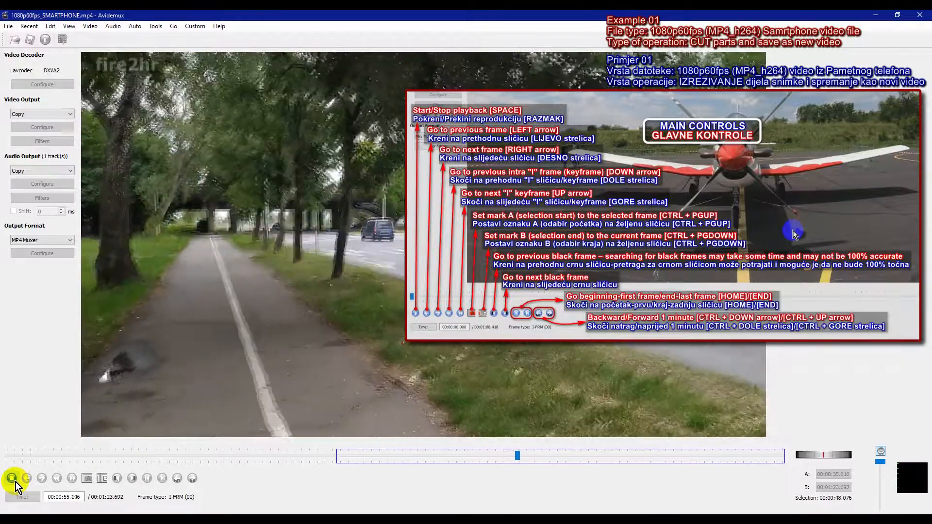
pyautogui.click(15, 482)
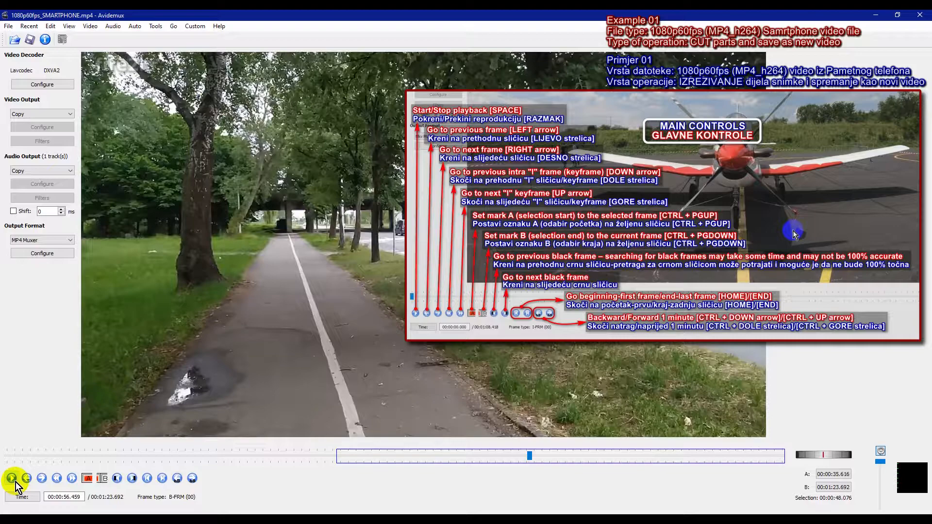
pyautogui.click(72, 479)
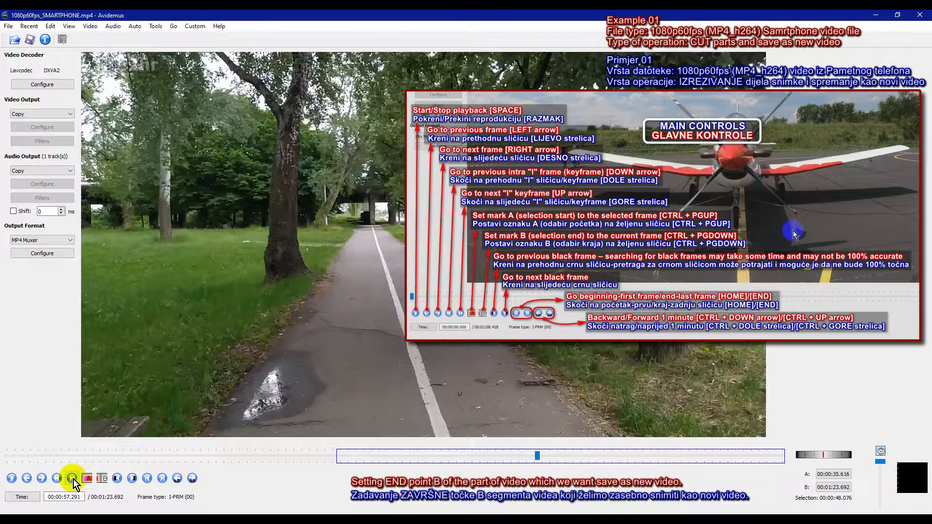
pyautogui.click(103, 480)
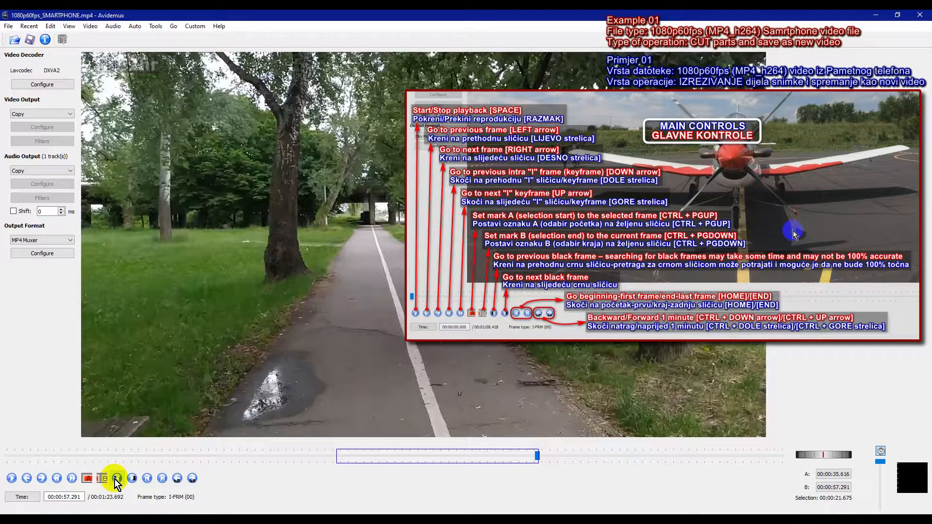
# - Save the selection between markers A and B in the Videos folder as 1080p60fps_SMARTPHONE_cut_edit.mp4
pyautogui.click(28, 39)
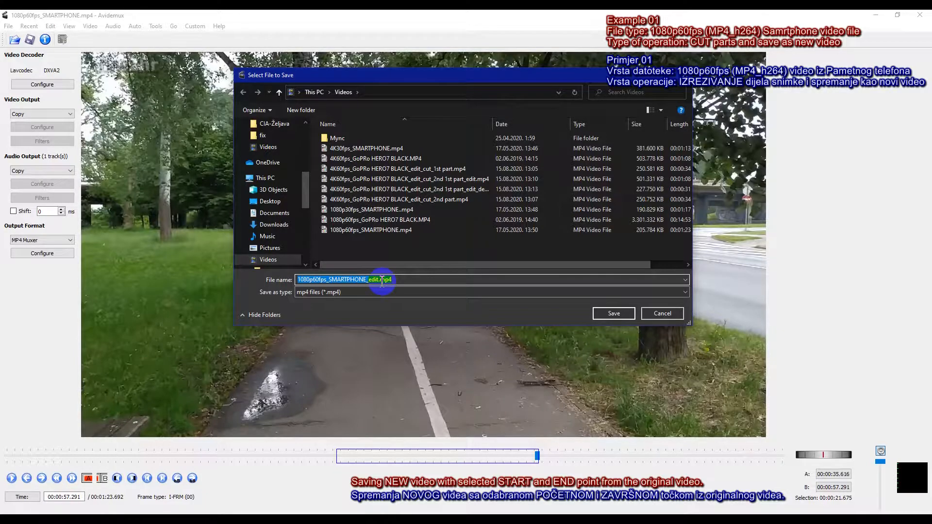
pyautogui.click(370, 280)
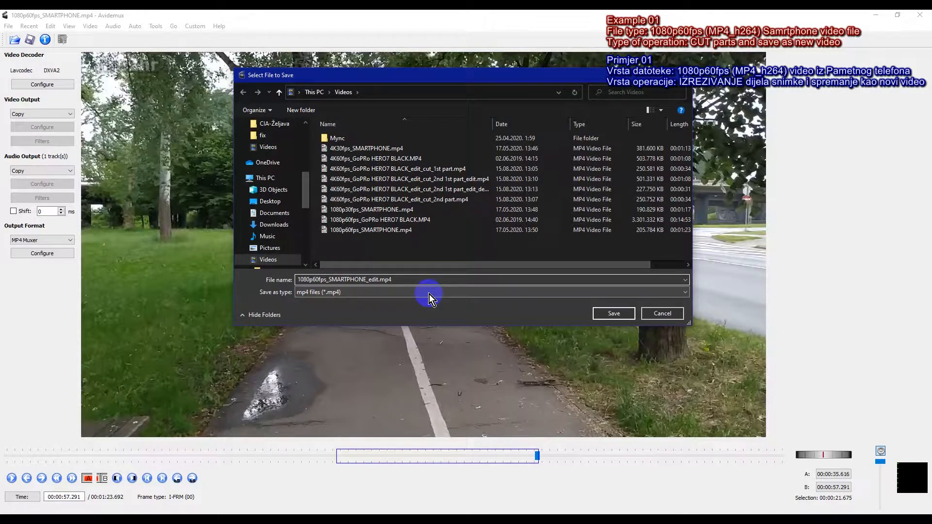
pyautogui.write('cut_')
pyautogui.click(611, 316)
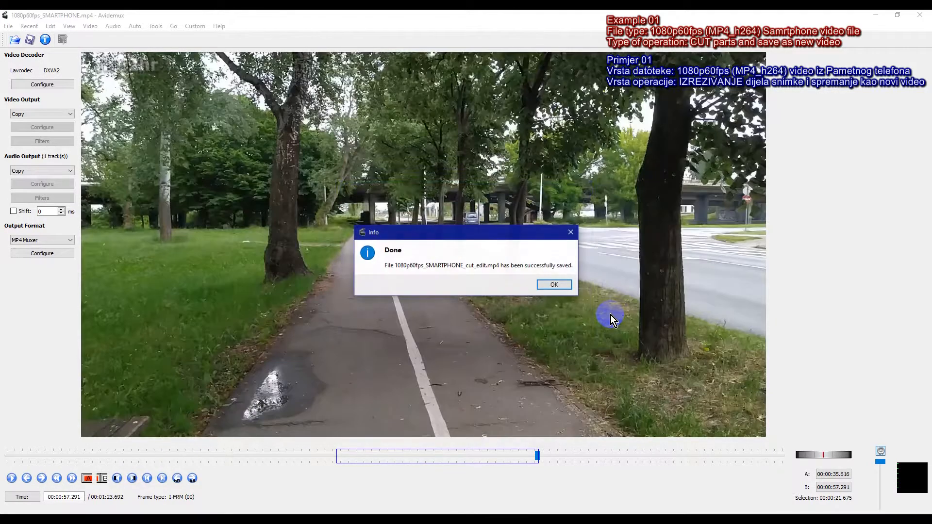
pyautogui.click(555, 285)
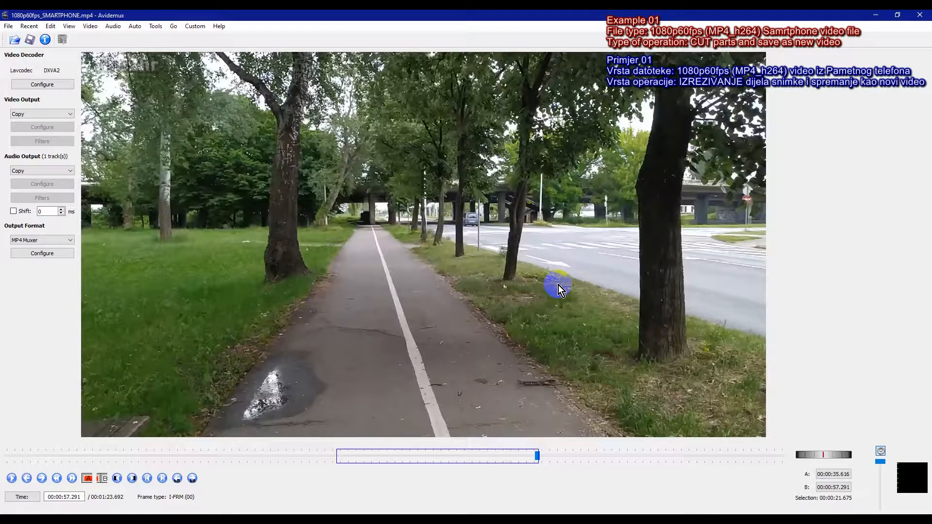
# - Switch to the Videos folder in File Explorer, play 1080p60fps_SMARTPHONE_cut_edit.mp4, compare it with the marked section and close the player
pyautogui.click(146, 502)
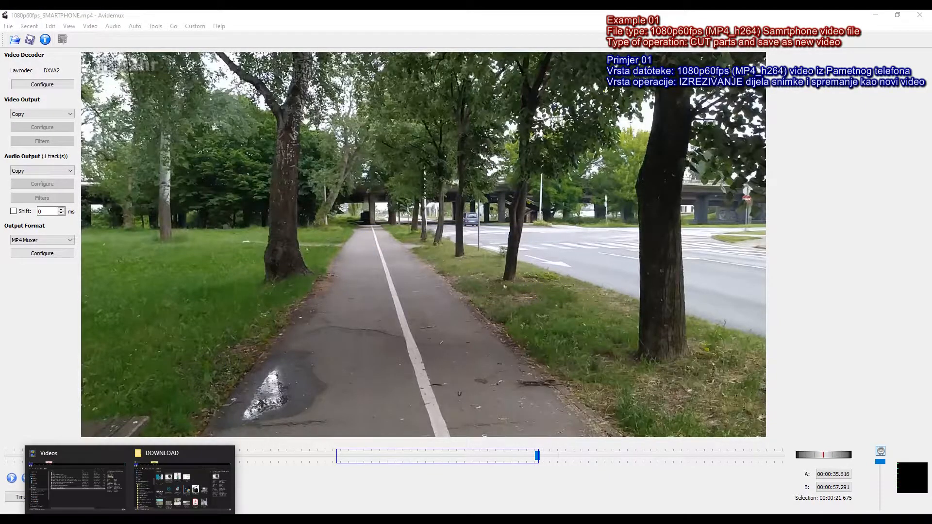
pyautogui.click(52, 482)
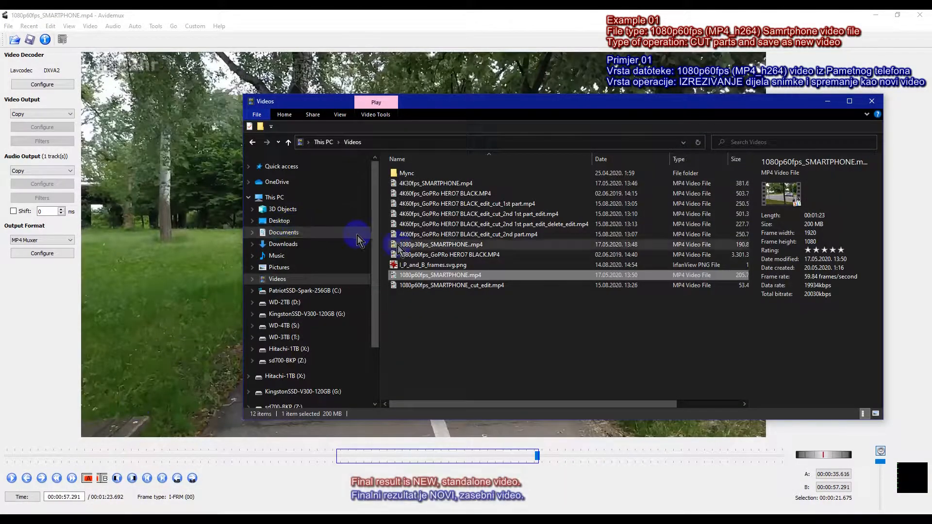
pyautogui.click(489, 289)
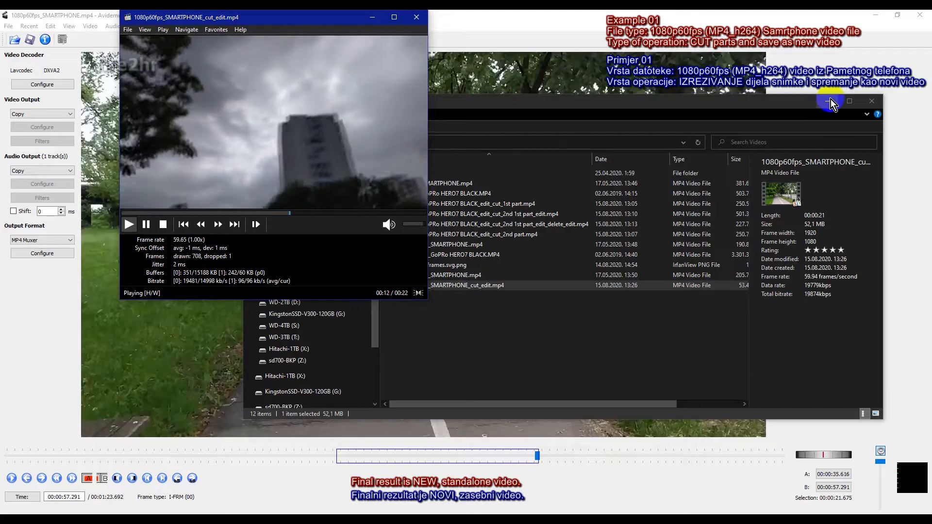
pyautogui.click(832, 99)
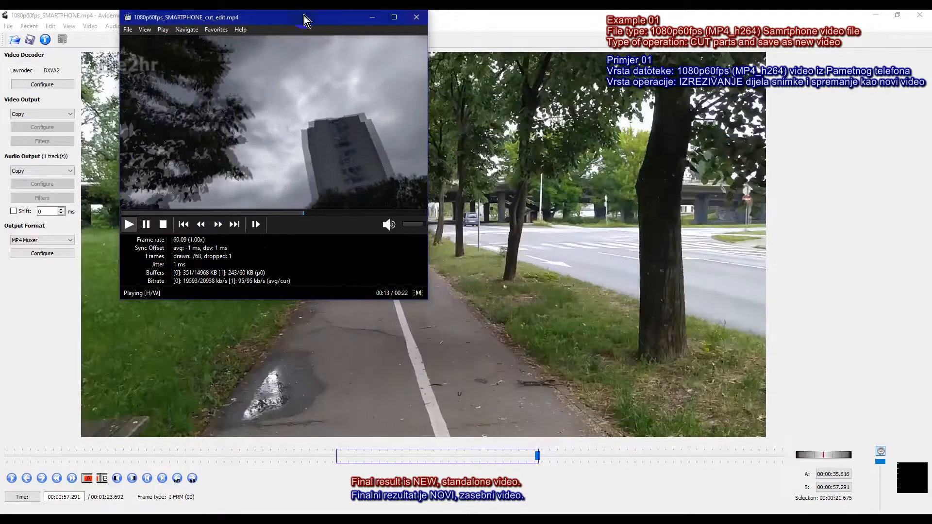
pyautogui.moveTo(306, 20); pyautogui.dragTo(690, 59)
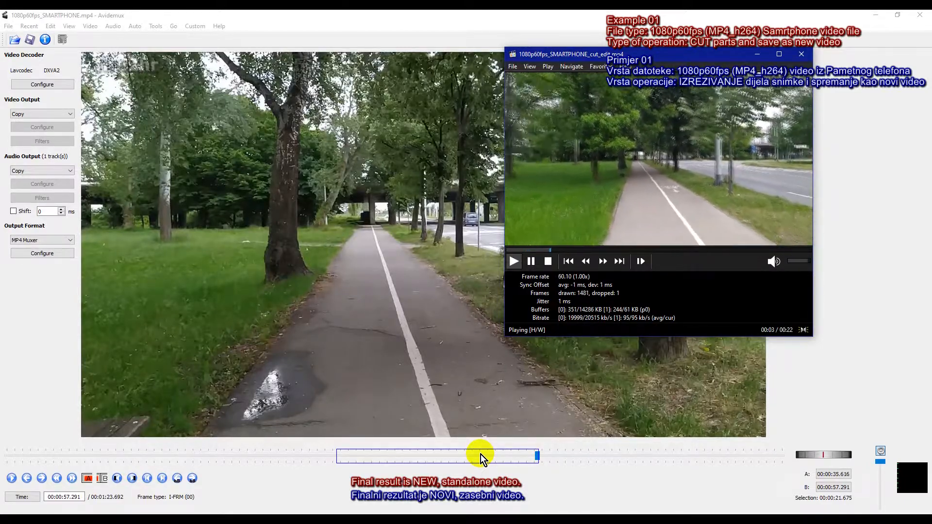
pyautogui.click(511, 455)
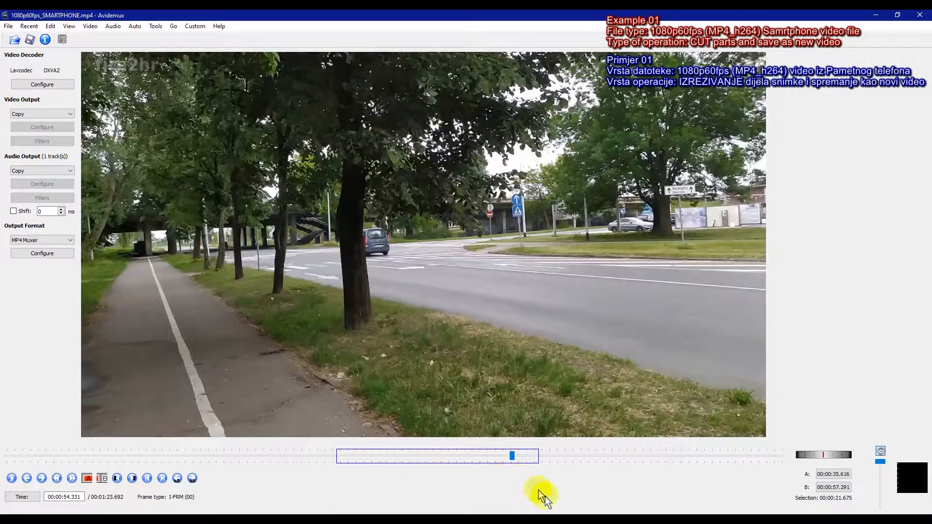
pyautogui.hotkey('alt', 'Tab')
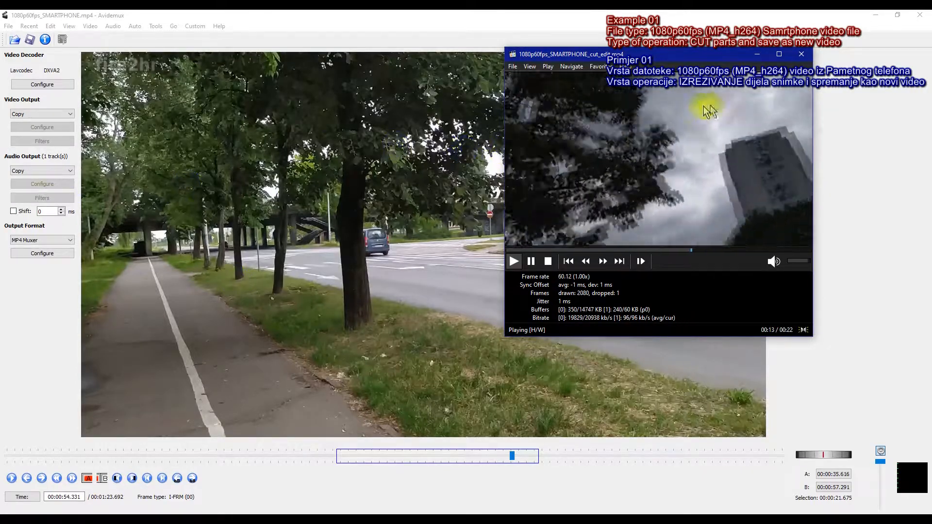
pyautogui.click(803, 58)
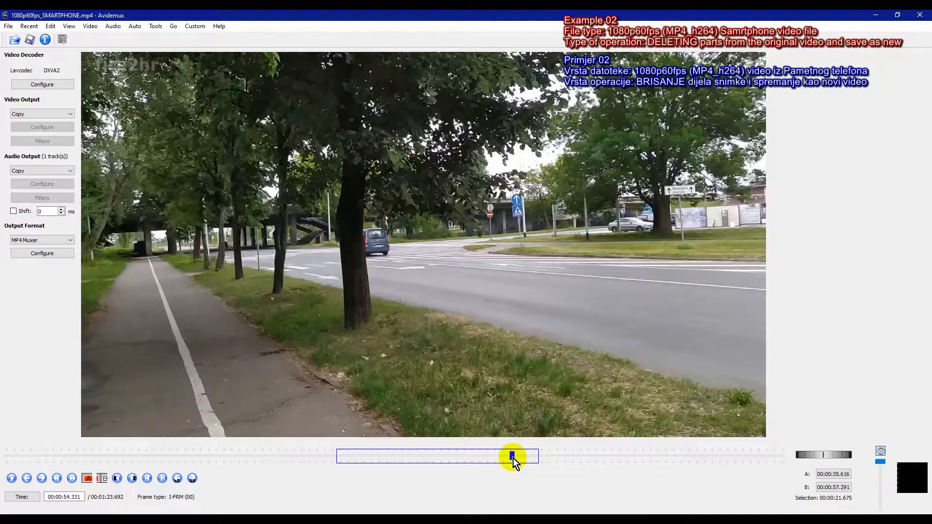
# - Set start marker A at the video's first frame, 00:00:00.033, and end marker B at the keyframe at 00:00:03.958
pyautogui.moveTo(512, 456); pyautogui.dragTo(3, 461)
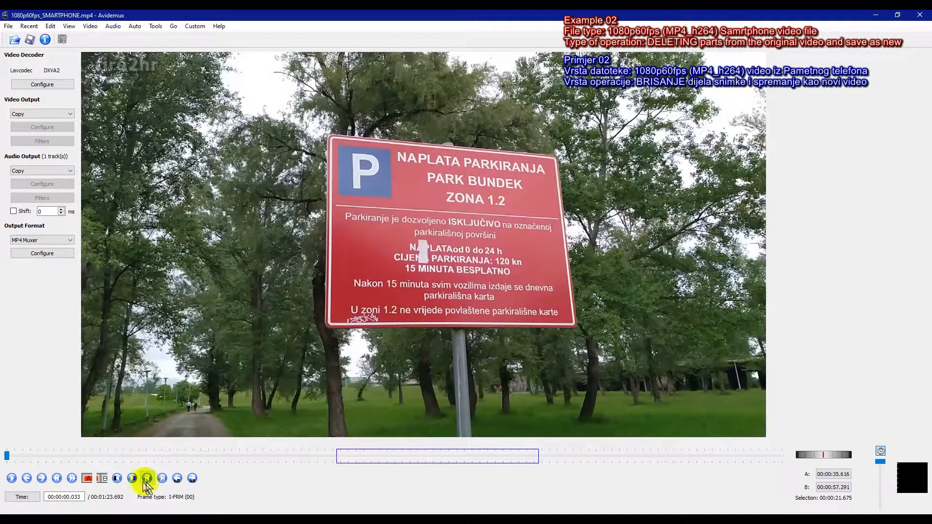
pyautogui.click(86, 479)
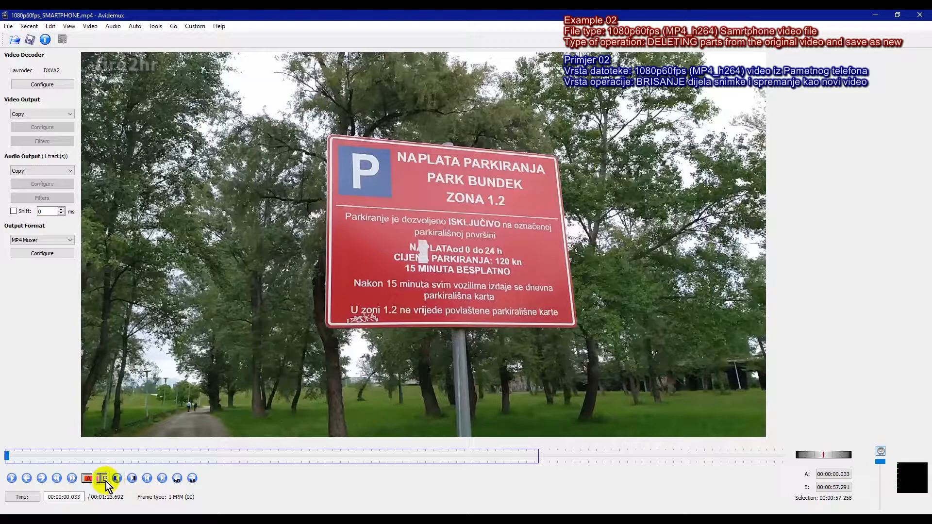
pyautogui.click(71, 479)
pyautogui.click(72, 479)
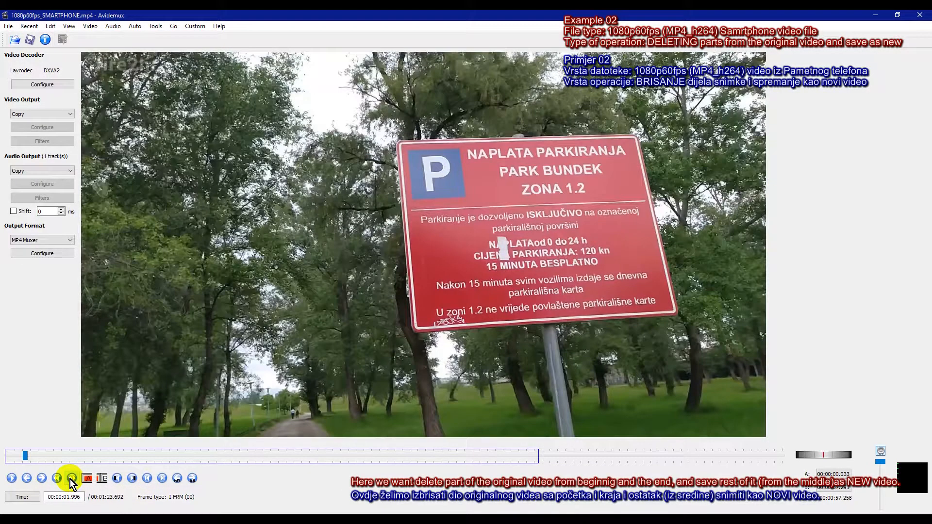
pyautogui.click(72, 479)
pyautogui.click(71, 479)
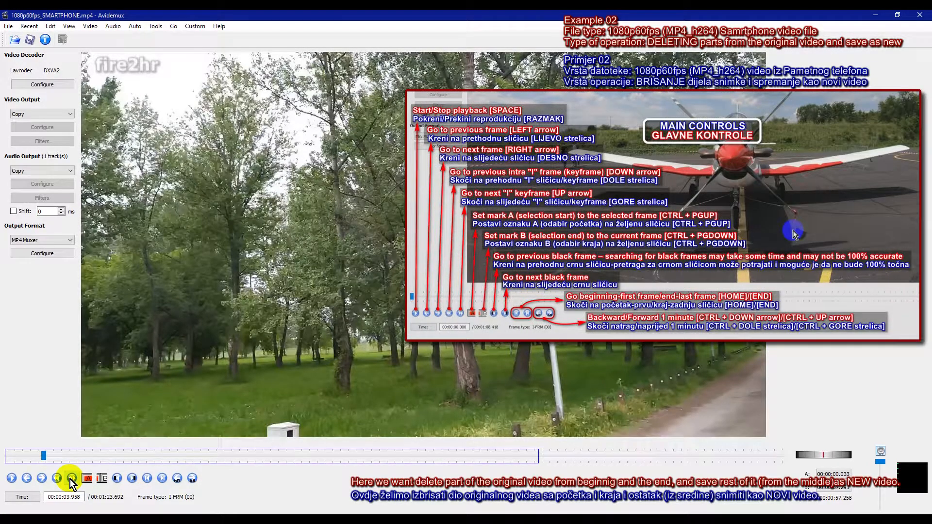
pyautogui.click(102, 479)
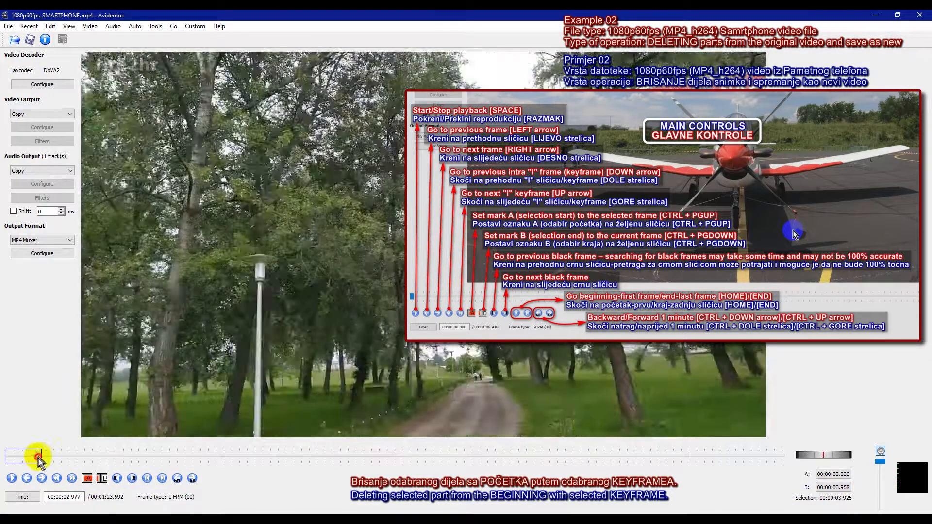
# - Check the marked section at the beginning of the video and delete it
pyautogui.moveTo(39, 462)
pyautogui.mouseDown()
pyautogui.moveTo(12, 464)
pyautogui.moveTo(36, 461)
pyautogui.mouseUp()
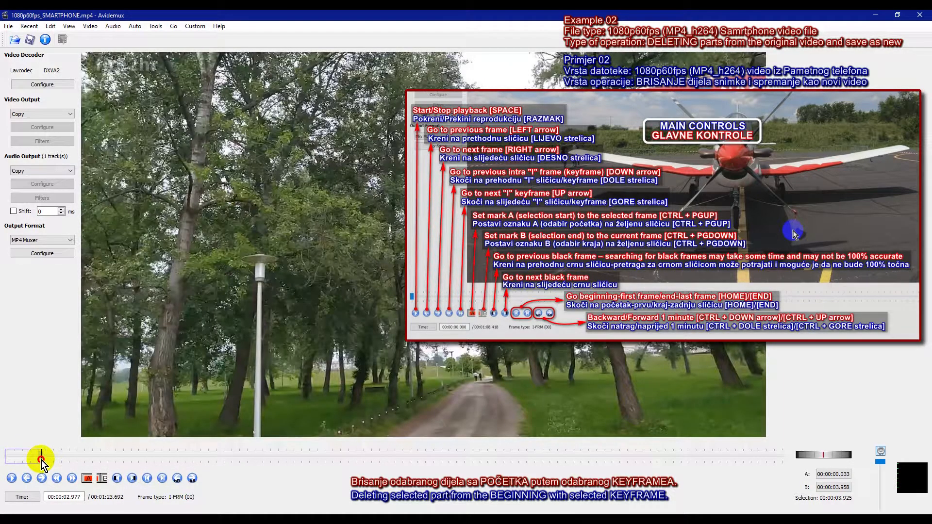
pyautogui.click(50, 26)
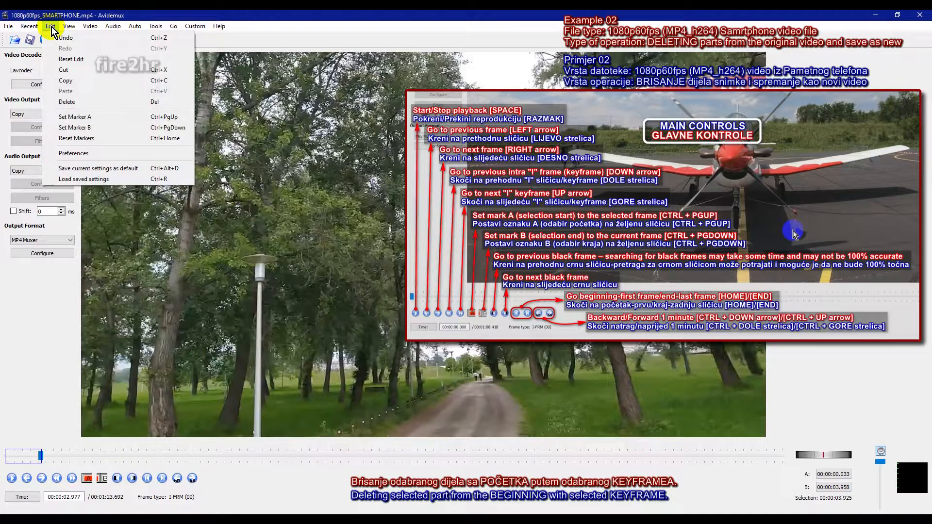
pyautogui.click(67, 102)
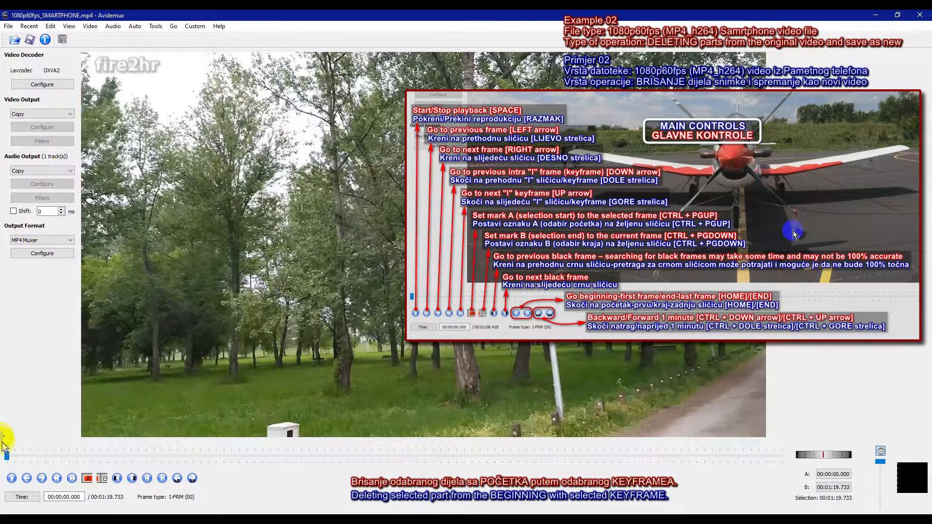
# - Play the opening briefly, move on to the keyframe at 00:01:13.012 and set end marker B there
pyautogui.click(16, 479)
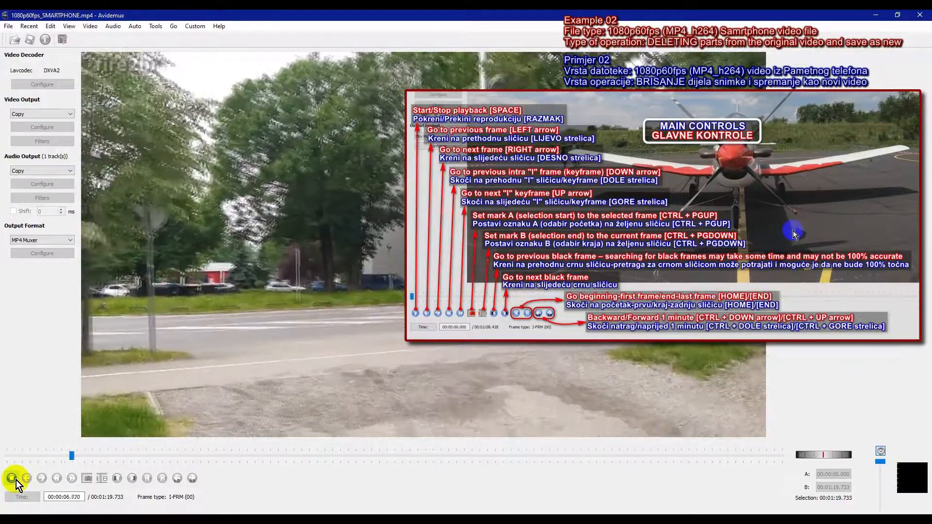
pyautogui.click(16, 480)
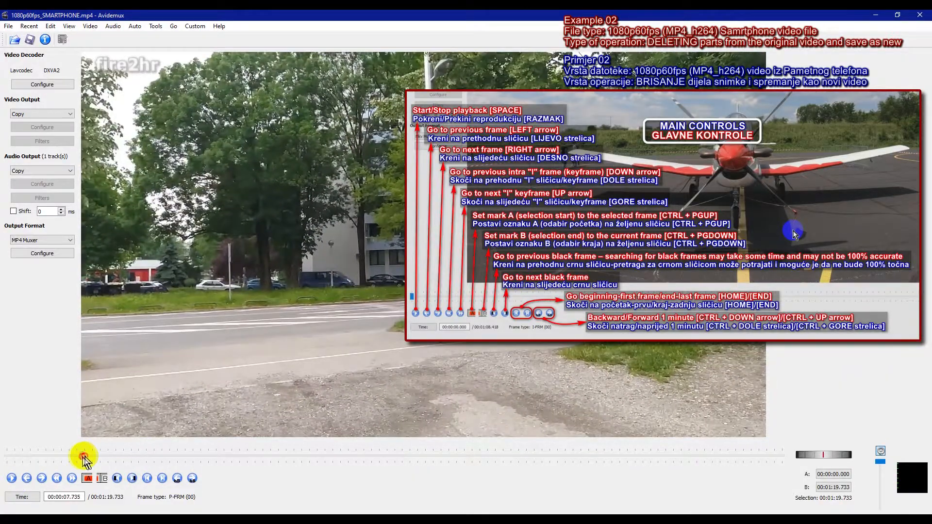
pyautogui.moveTo(85, 459); pyautogui.dragTo(715, 471)
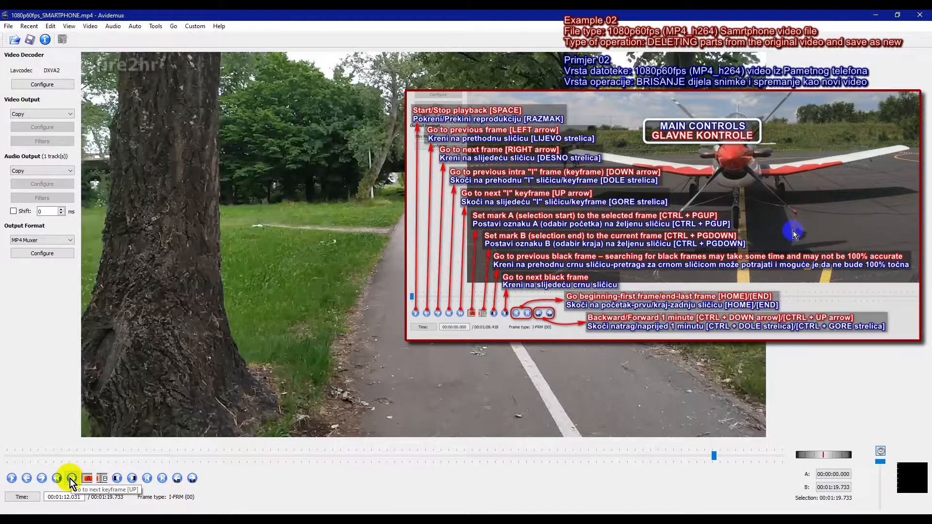
pyautogui.click(72, 479)
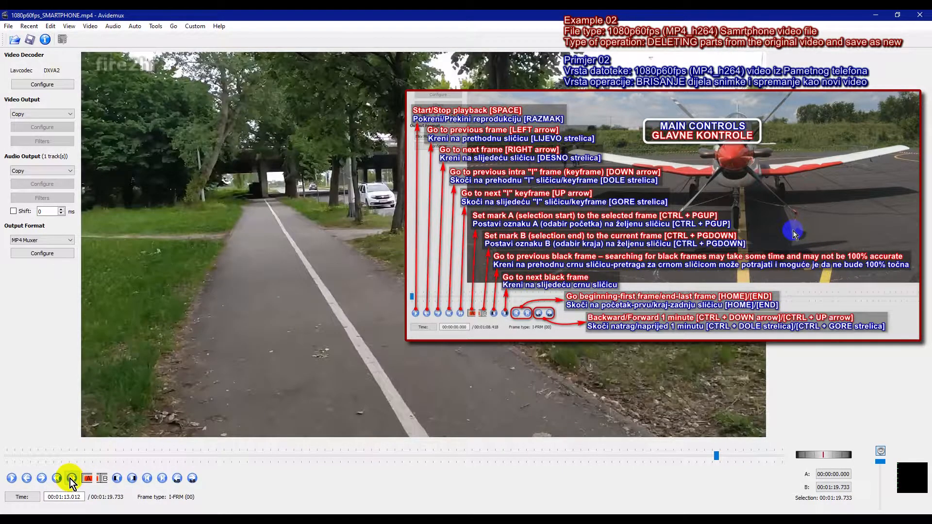
pyautogui.click(102, 478)
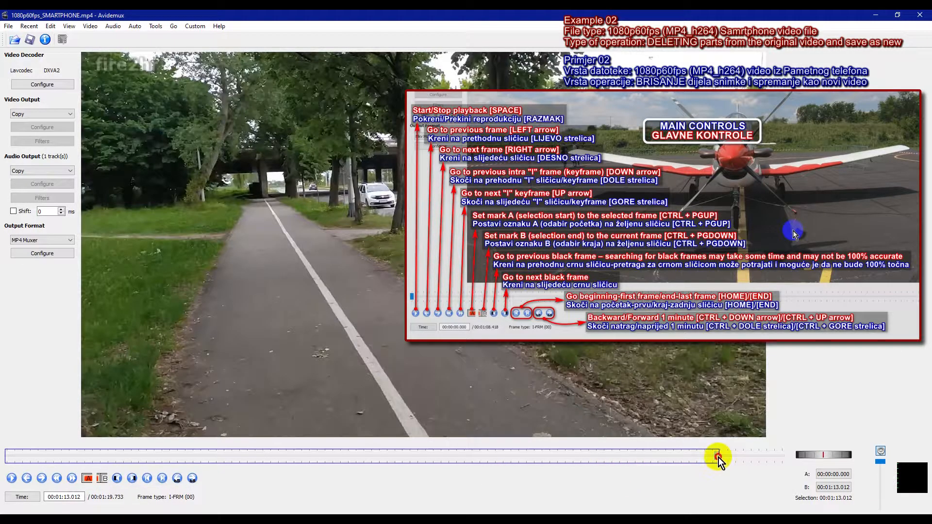
# - Review from the beginning, set start marker A at the keyframe at 00:00:12.926 and delete the section between the markers
pyautogui.moveTo(717, 456); pyautogui.dragTo(152, 463)
pyautogui.moveTo(153, 463); pyautogui.dragTo(10, 462)
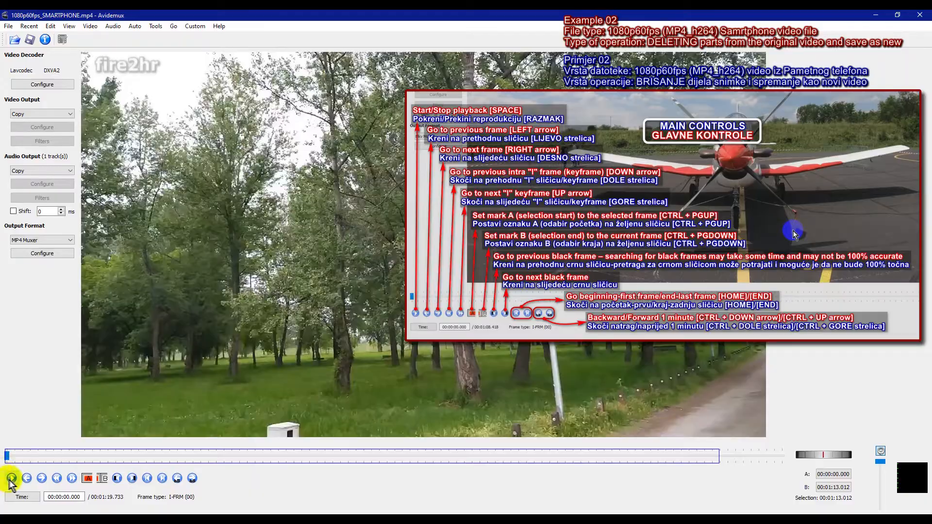
pyautogui.click(10, 478)
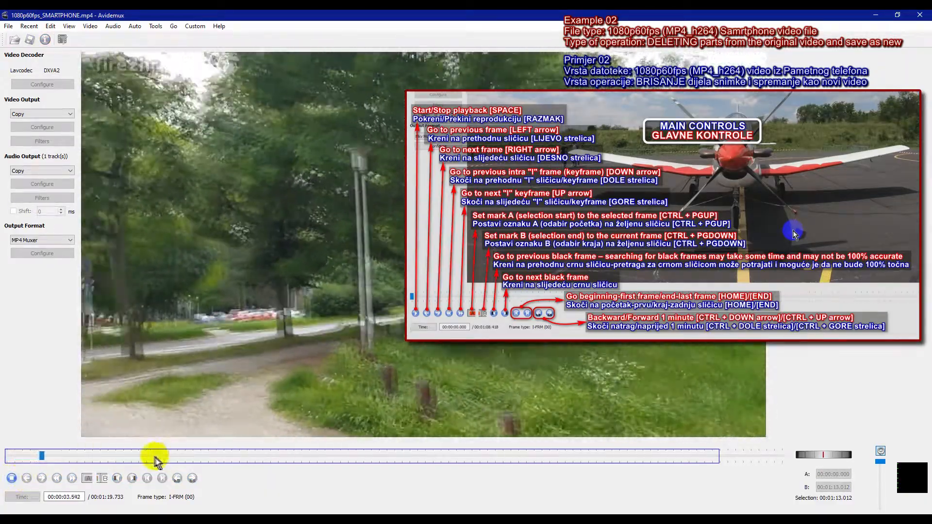
pyautogui.click(11, 479)
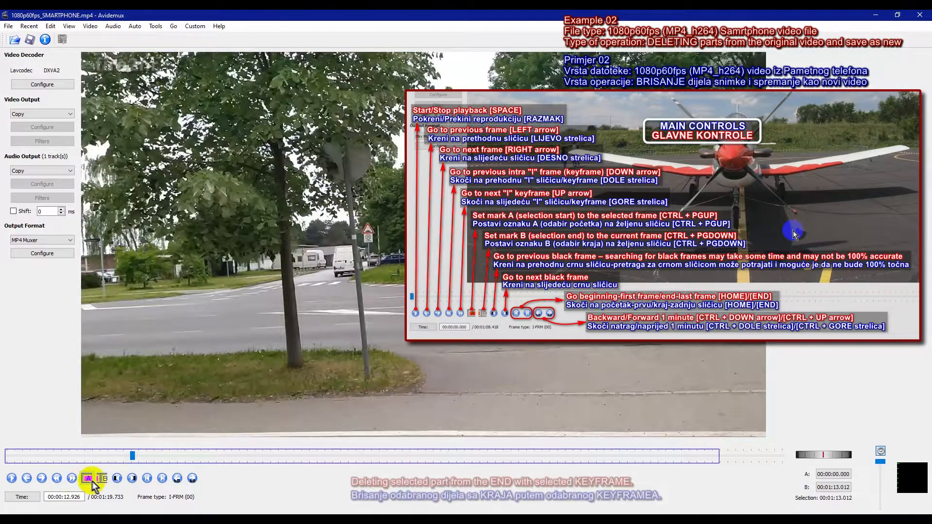
pyautogui.click(89, 480)
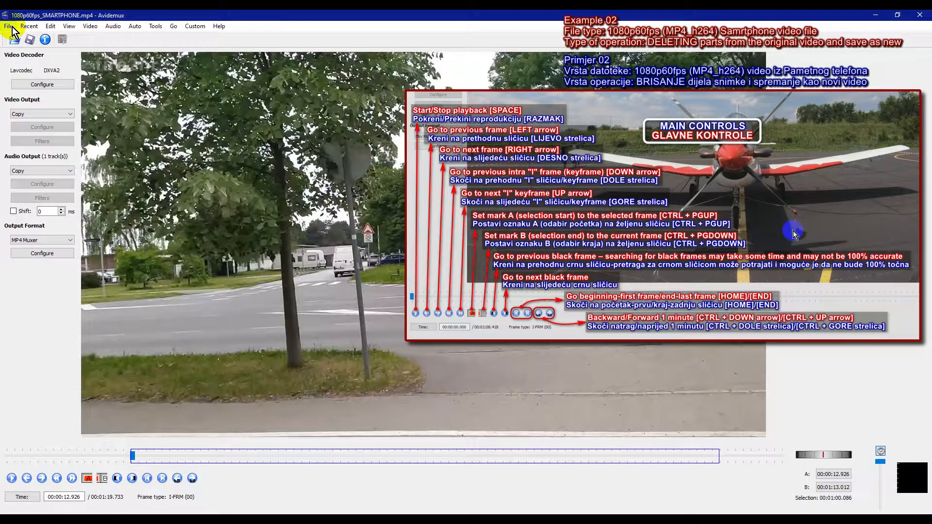
pyautogui.click(50, 26)
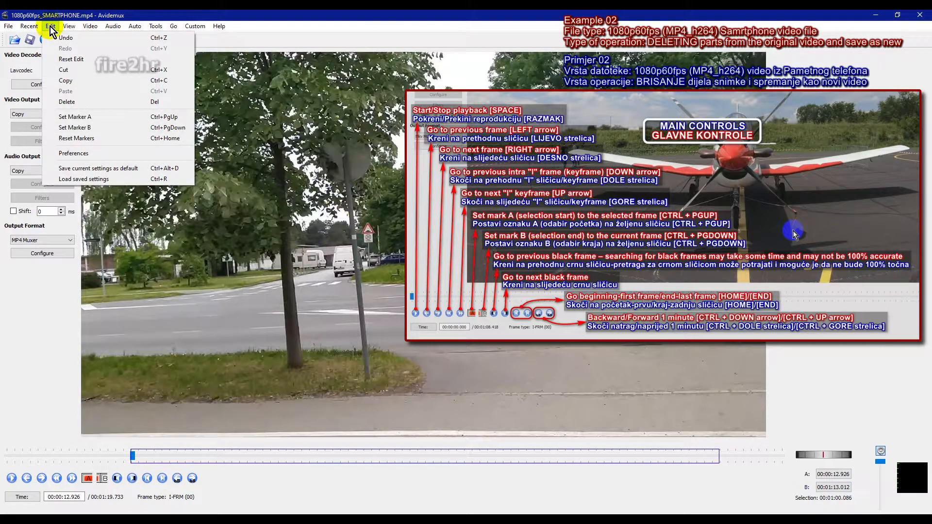
pyautogui.click(68, 102)
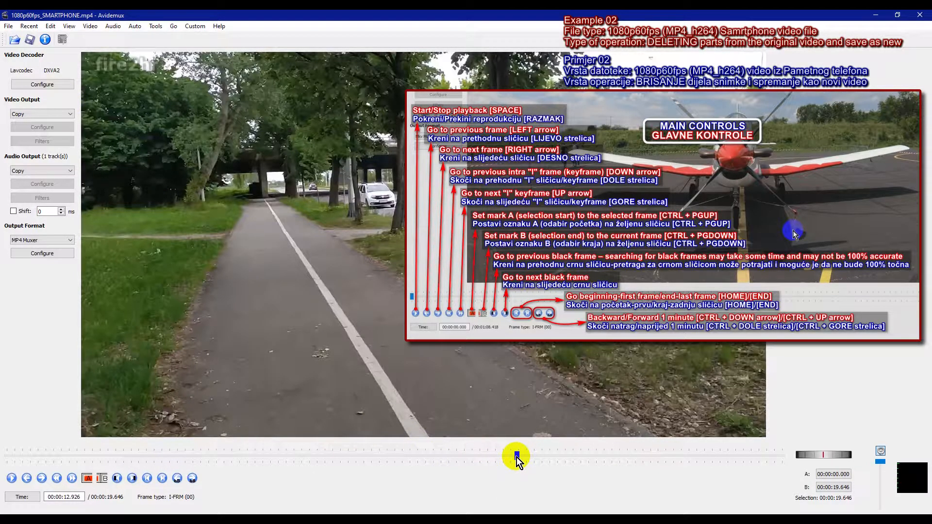
# - Return to the beginning and play the remaining video to check the result of the deletions
pyautogui.moveTo(517, 458); pyautogui.dragTo(5, 476)
pyautogui.click(11, 478)
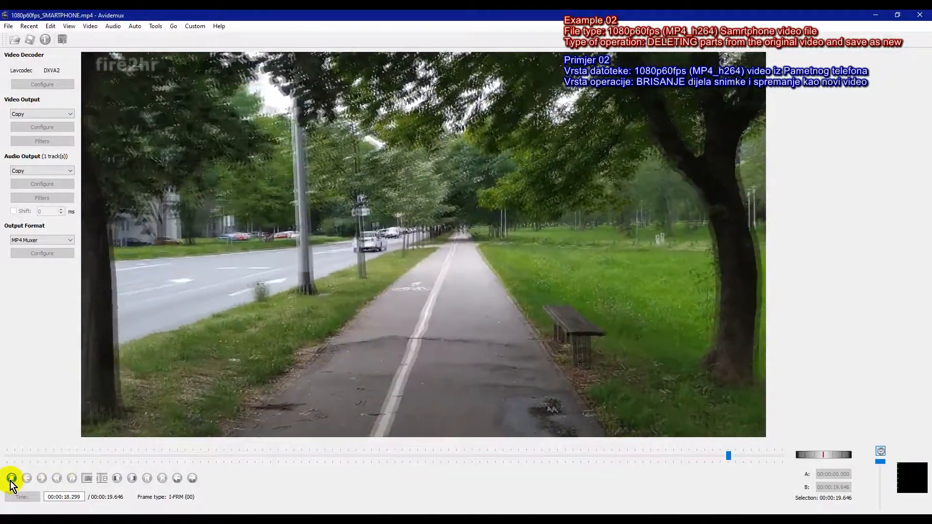
pyautogui.click(11, 481)
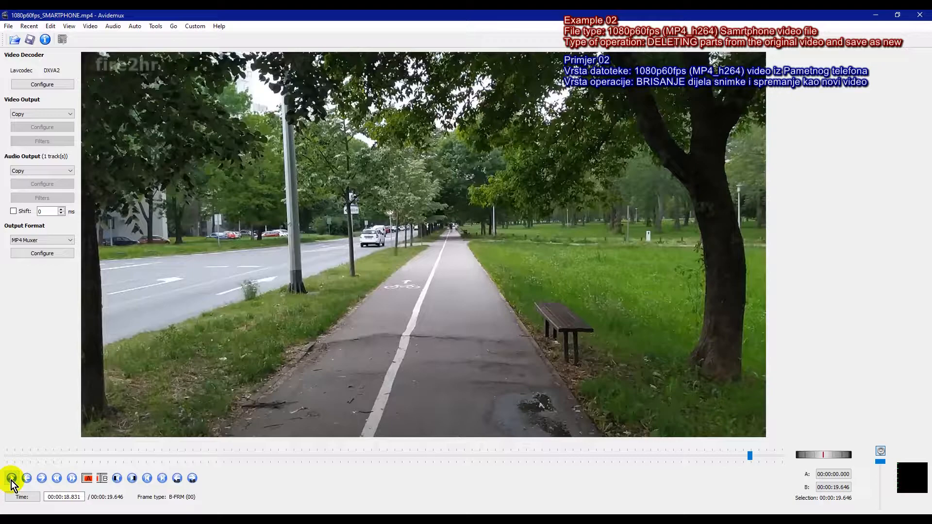
# - Save the remaining video as a new file named 1080p60fps_SMARTPHONE_edit_delete parts.mp4 in the Videos folder
pyautogui.click(9, 26)
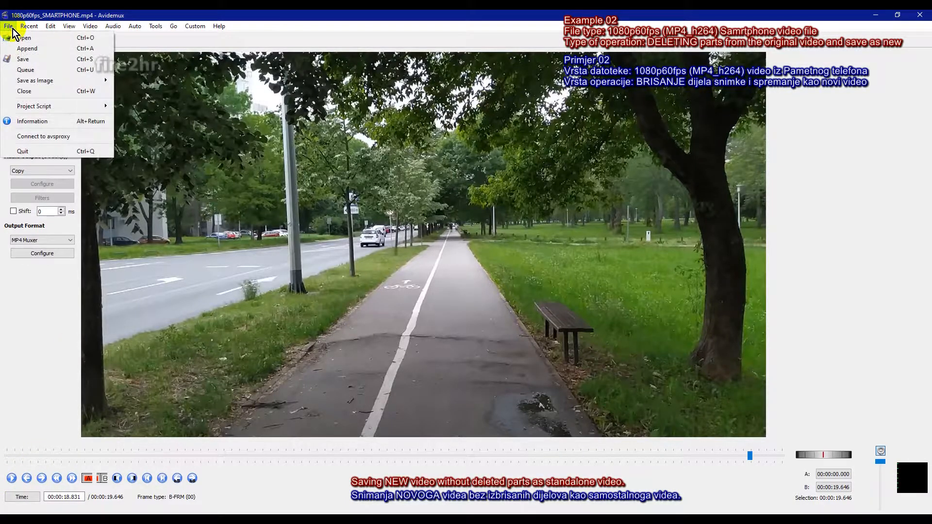
pyautogui.click(25, 60)
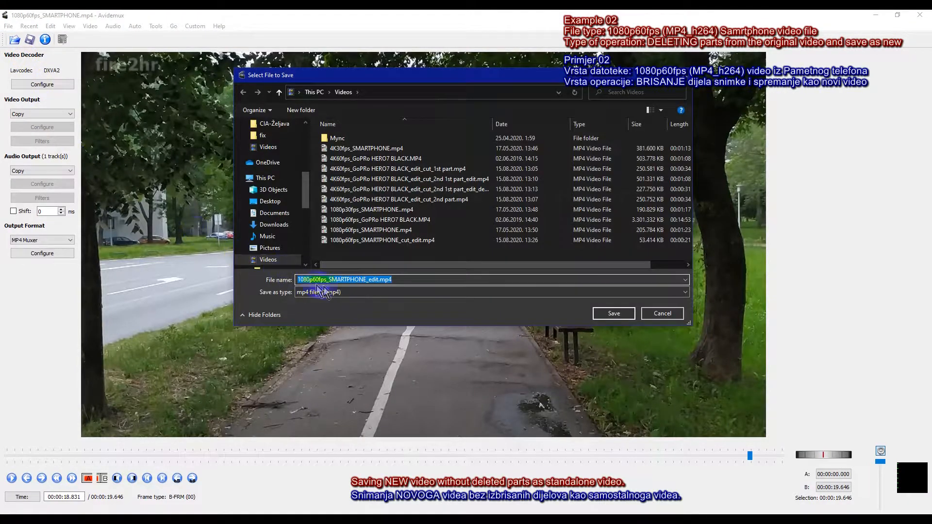
pyautogui.click(380, 280)
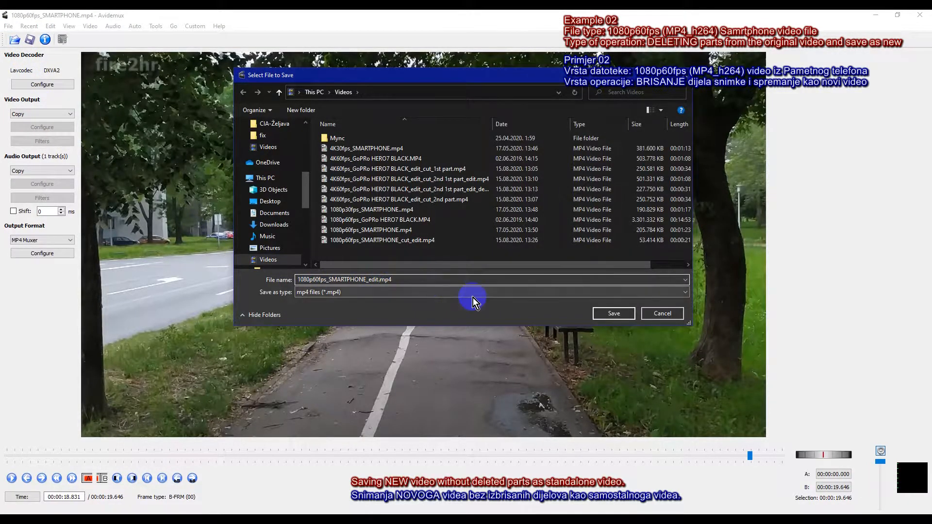
pyautogui.write('_delete parts')
pyautogui.click(615, 313)
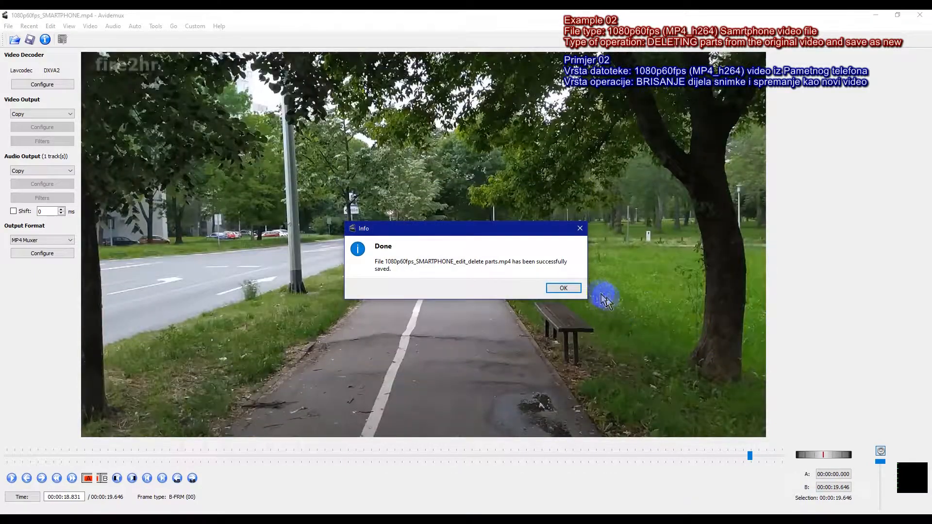
pyautogui.click(575, 290)
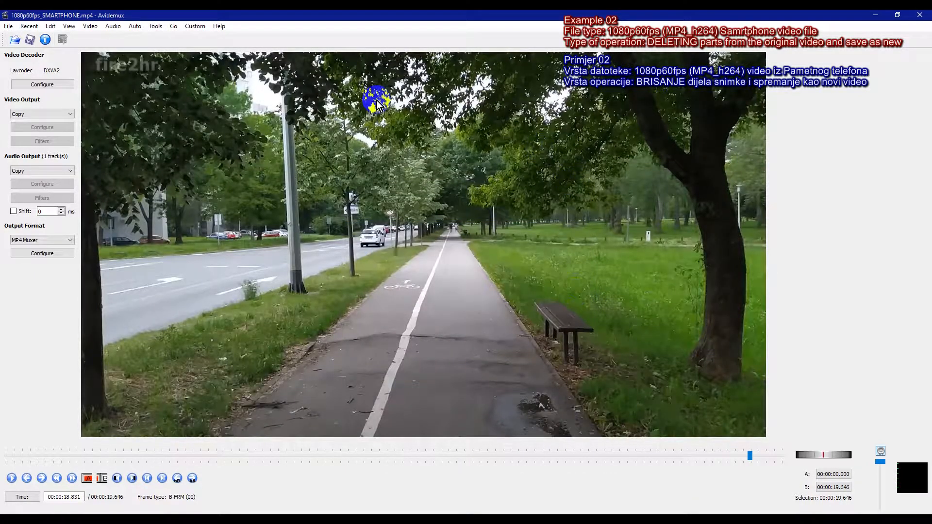
# - Switch to the Videos folder in File Explorer and play 1080p60fps_SMARTPHONE_edit_delete parts.mp4 to check the saved result
pyautogui.click(128, 519)
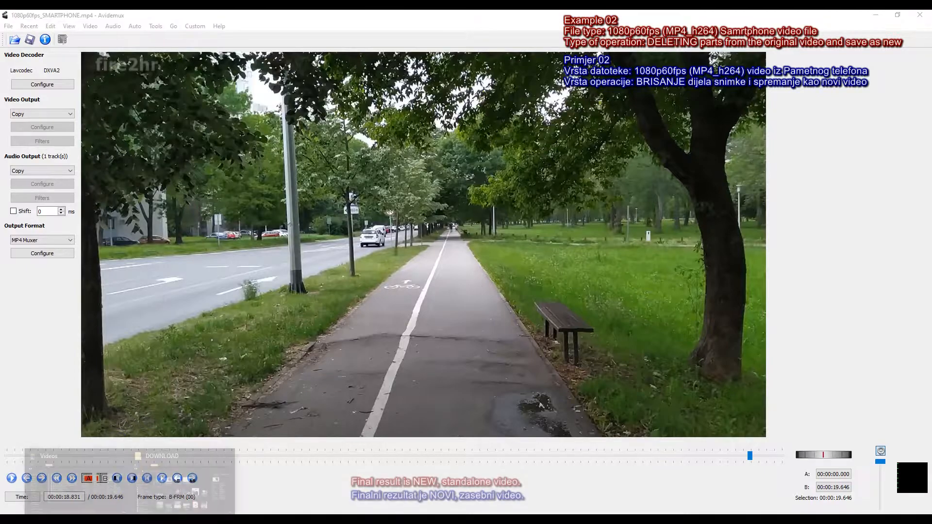
pyautogui.click(127, 509)
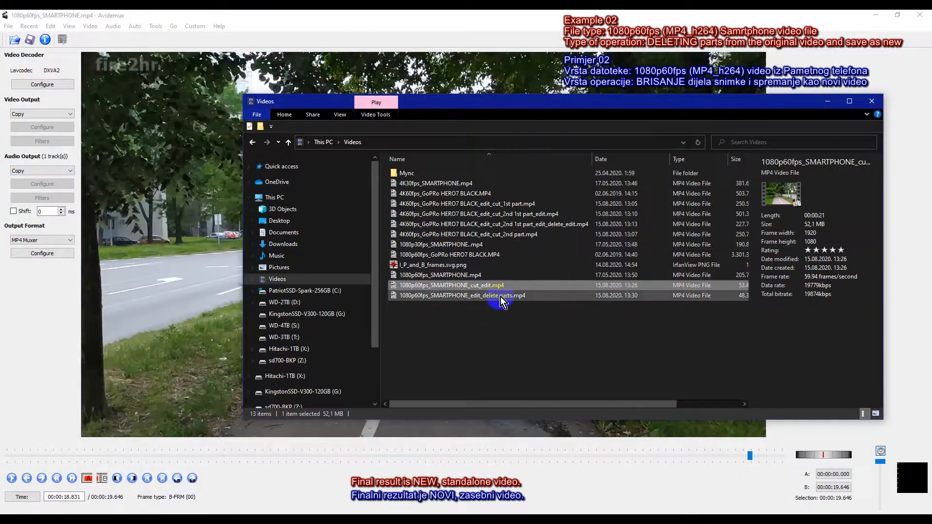
pyautogui.click(500, 296)
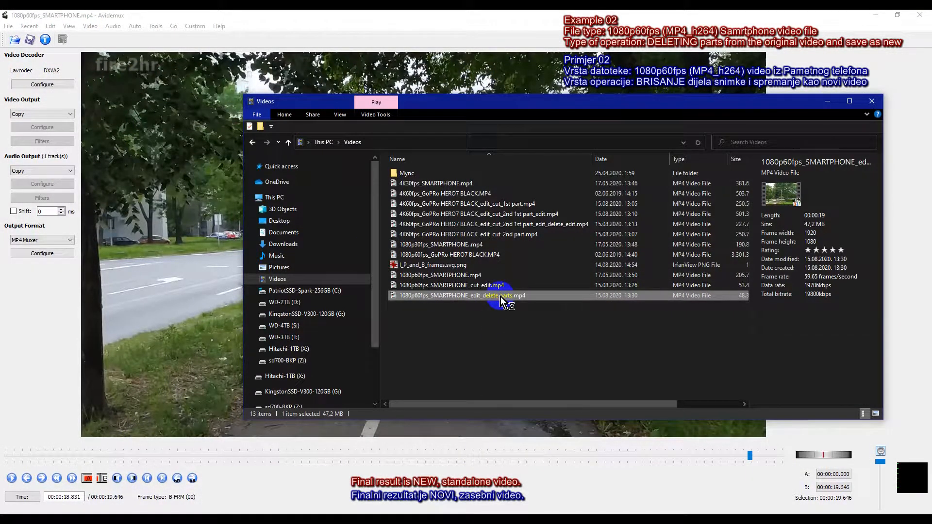
pyautogui.doubleClick(500, 296)
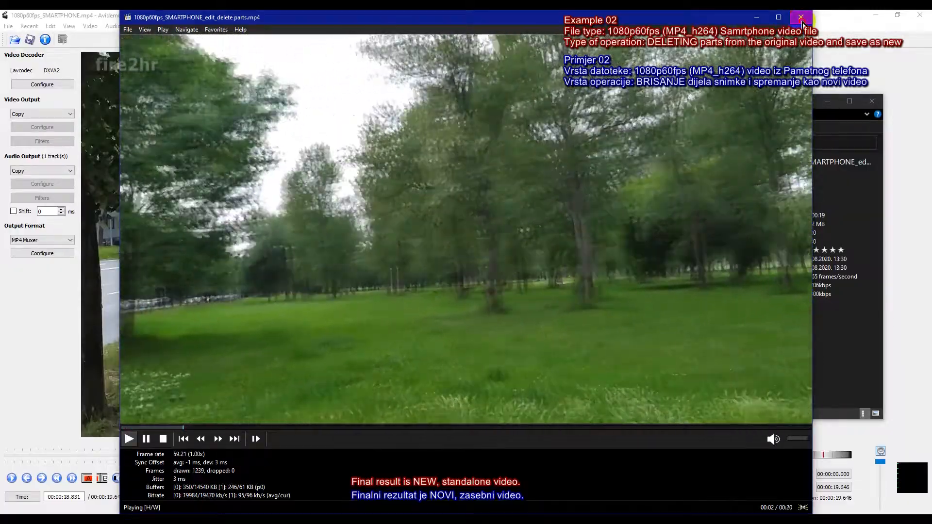
pyautogui.click(801, 18)
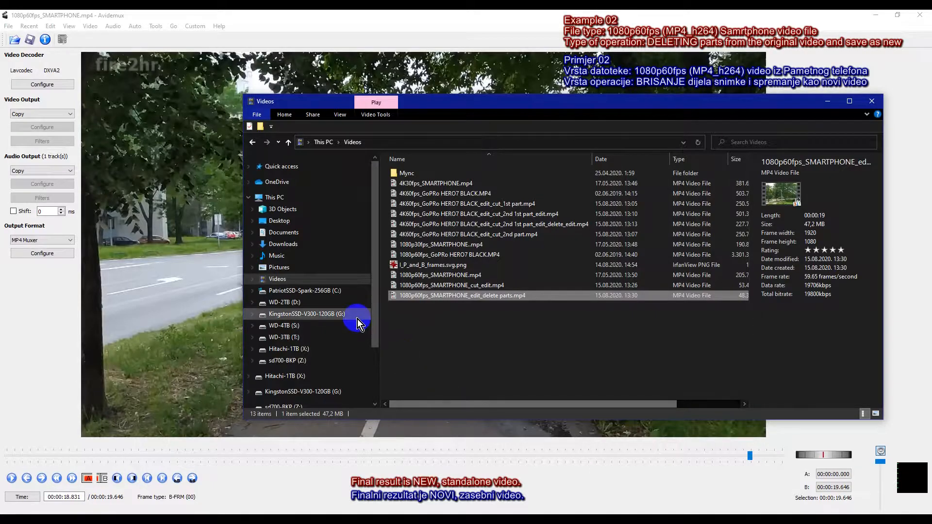
pyautogui.click(826, 103)
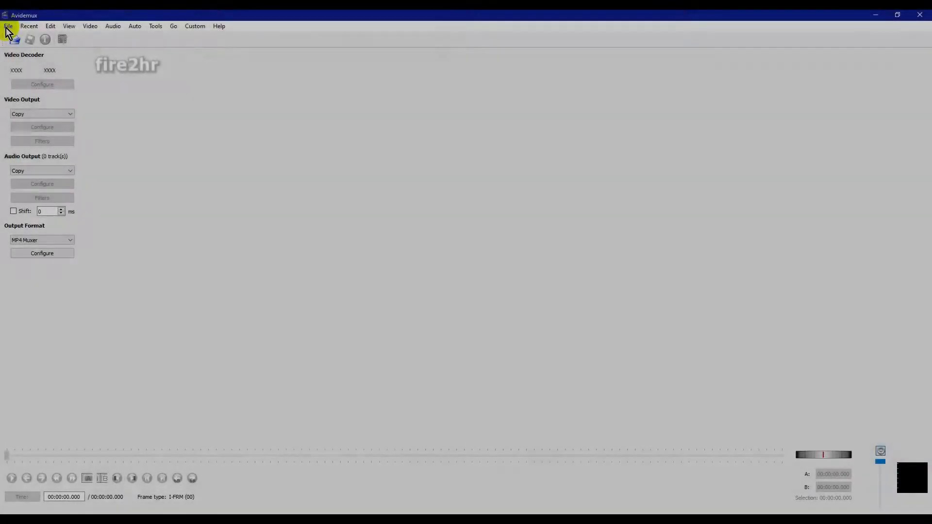
# - Open 1080p60fps_SMARTPHONE_edit_delete parts.mp4 in Avidemux and fit the preview to the window
pyautogui.click(7, 27)
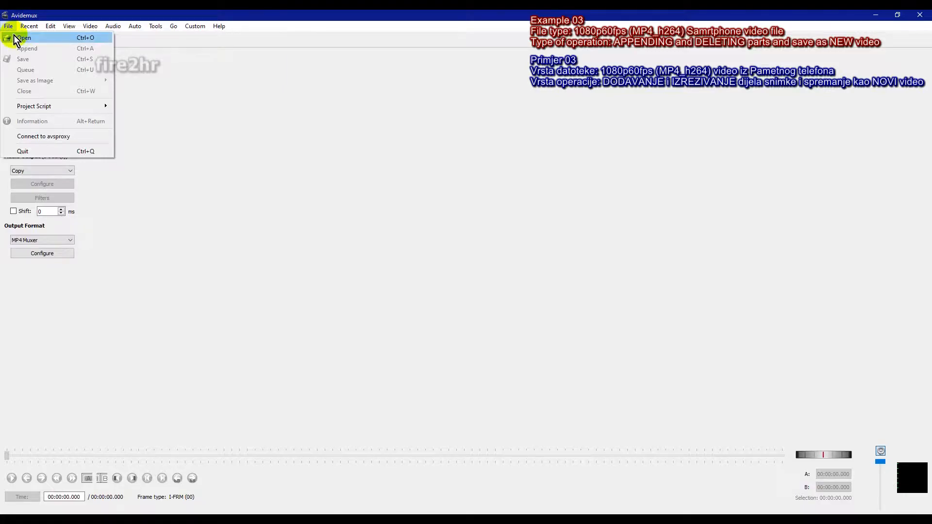
pyautogui.click(15, 39)
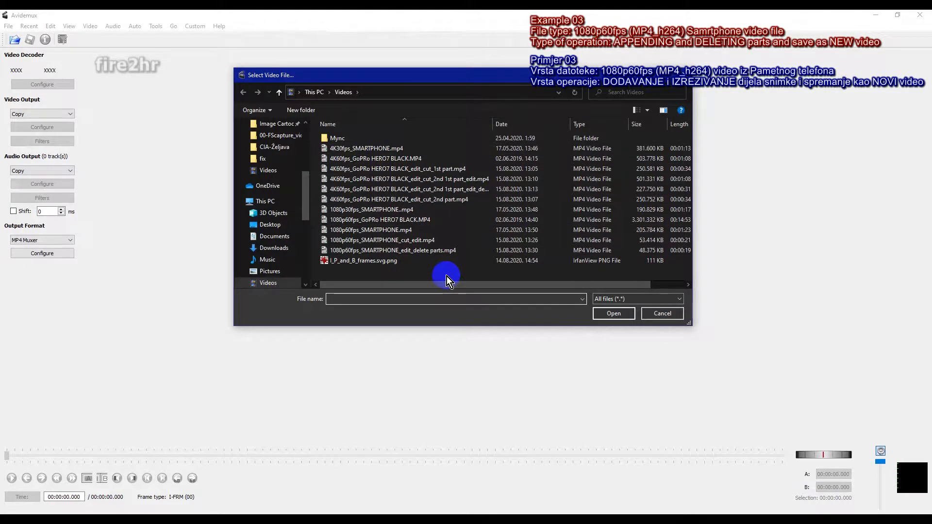
pyautogui.click(437, 250)
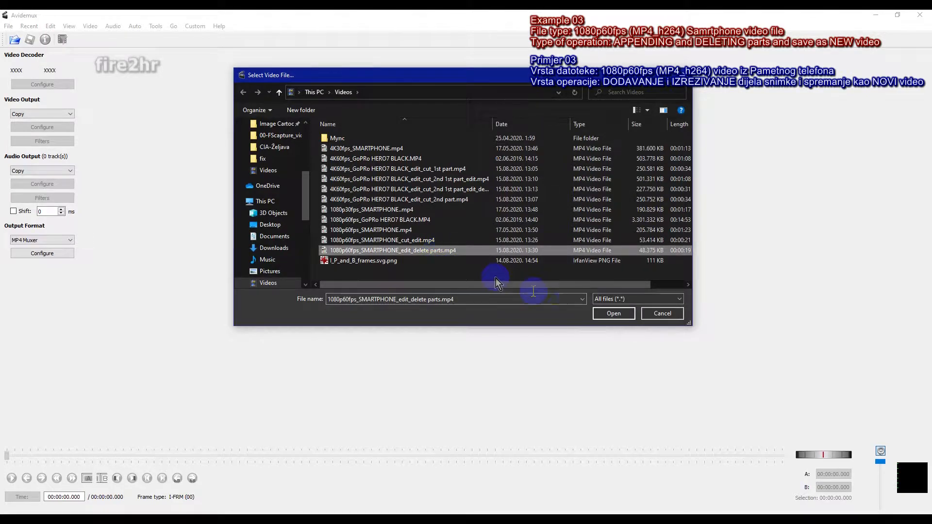
pyautogui.click(613, 314)
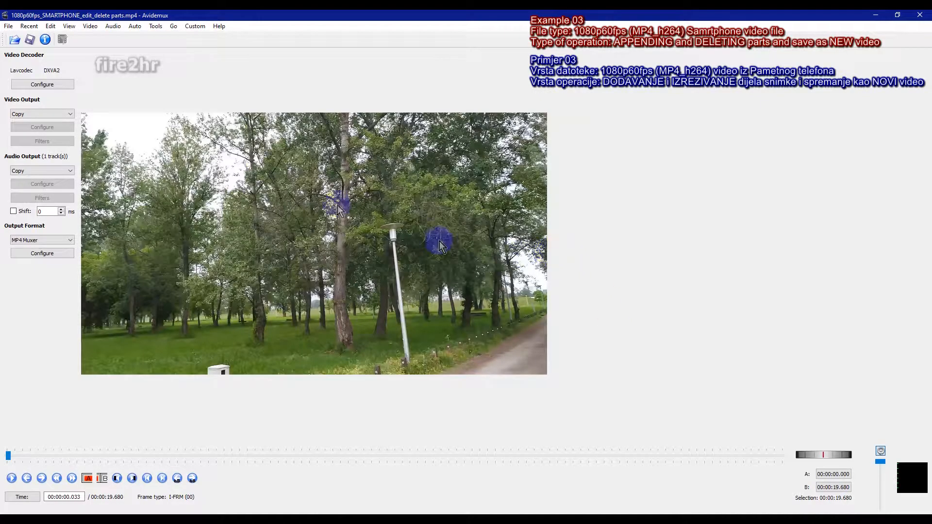
pyautogui.click(67, 27)
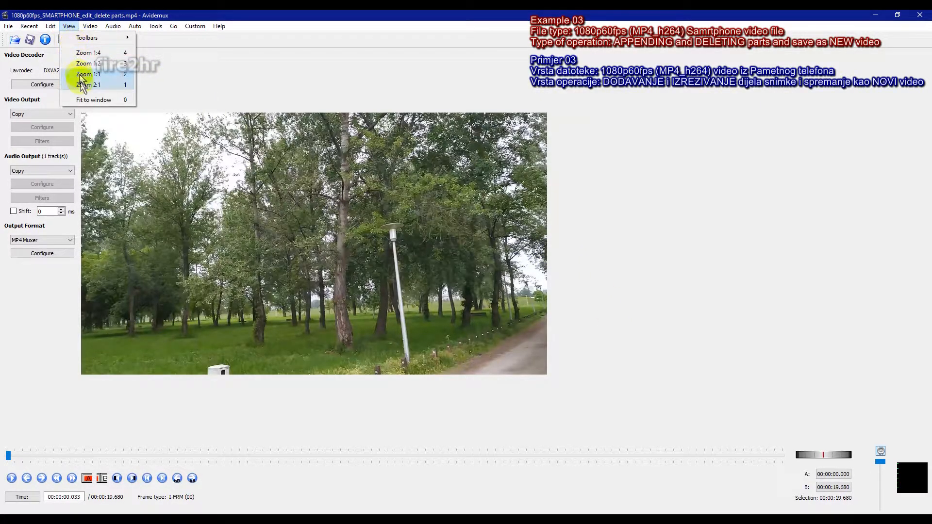
pyautogui.click(94, 100)
# - Look through the opened video up to its end and append the original 1080p60fps_SMARTPHONE.mp4 to it
pyautogui.moveTo(8, 456); pyautogui.dragTo(793, 500)
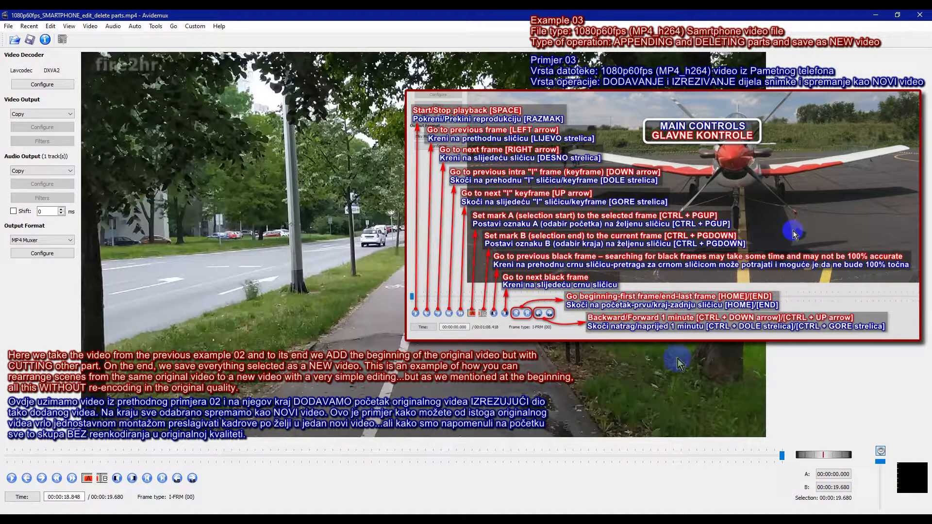
pyautogui.moveTo(780, 455); pyautogui.dragTo(743, 456)
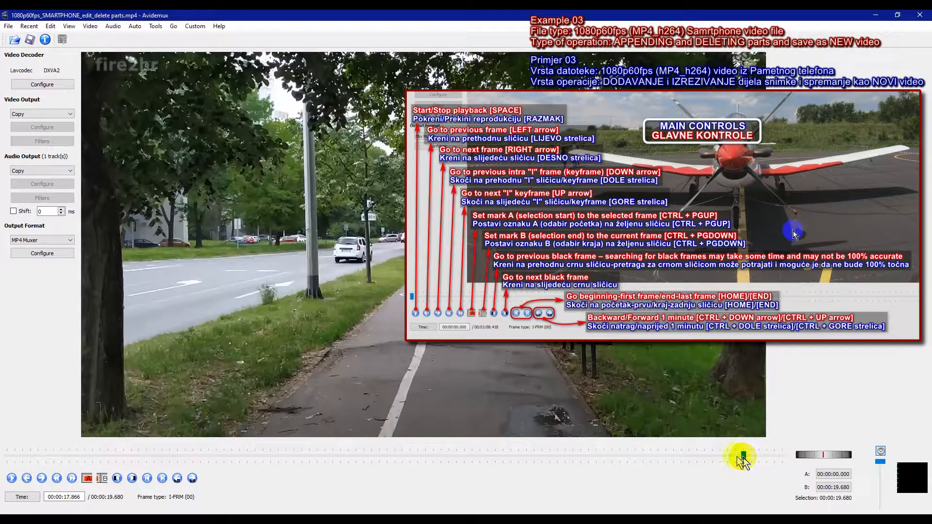
pyautogui.click(8, 27)
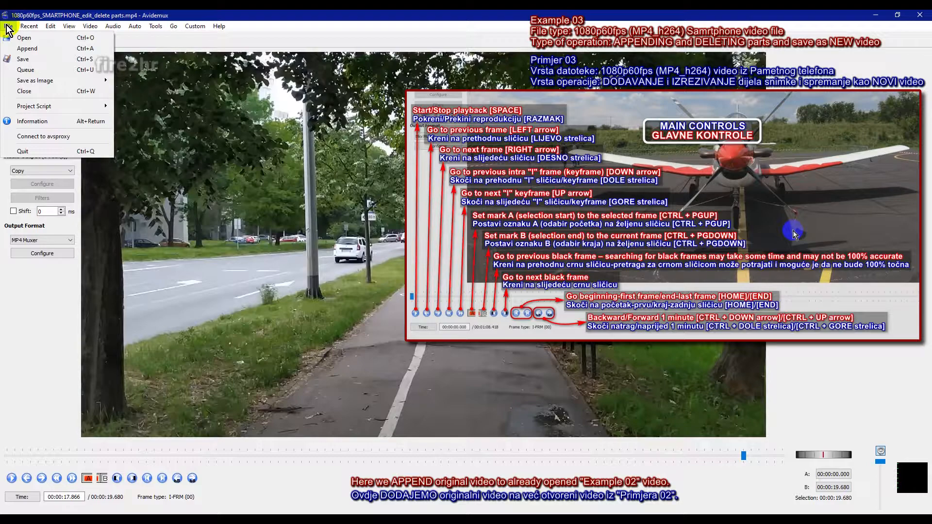
pyautogui.click(19, 48)
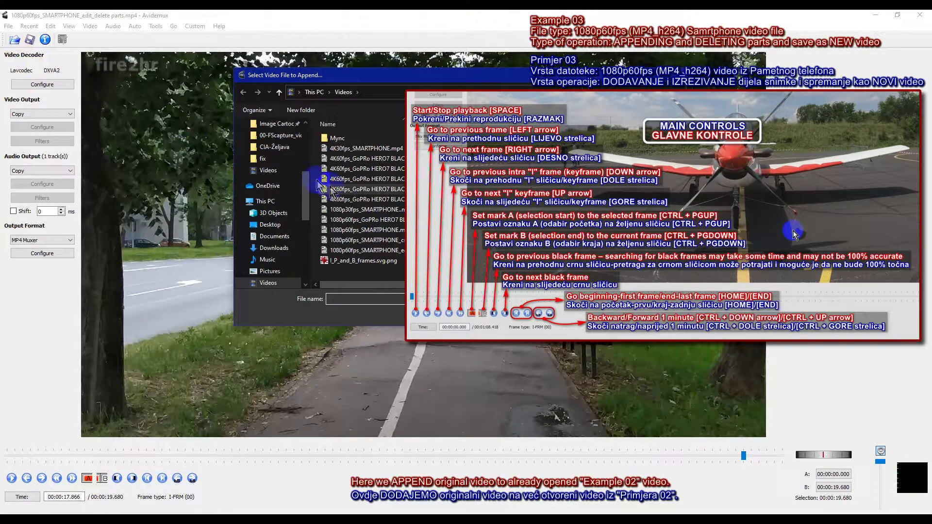
pyautogui.click(389, 231)
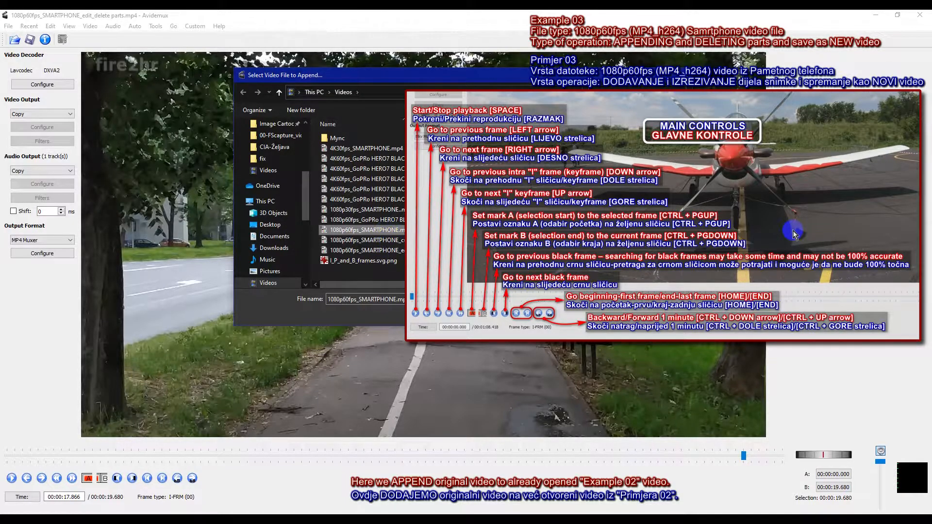
pyautogui.click(624, 315)
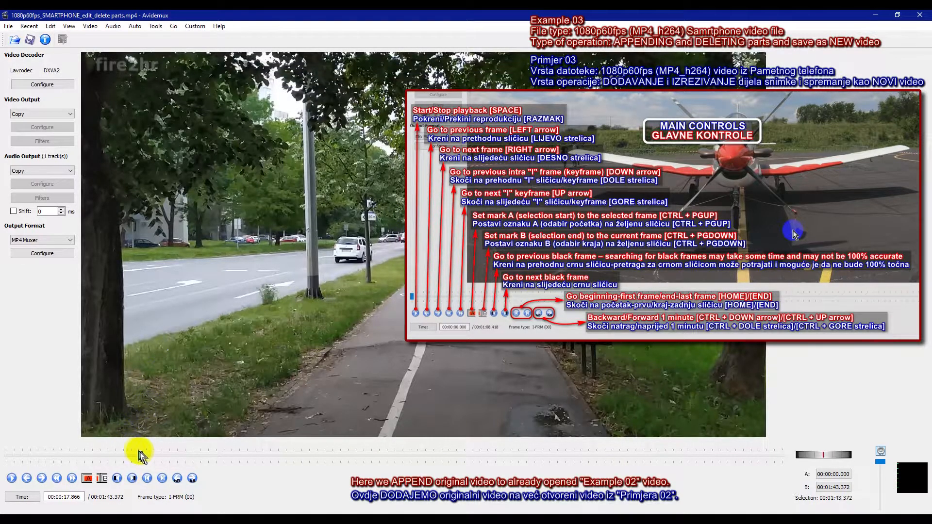
# - Review the beginning of the appended video to find where its starting scenes should end
pyautogui.moveTo(141, 456); pyautogui.dragTo(218, 472)
pyautogui.moveTo(219, 469); pyautogui.dragTo(170, 475)
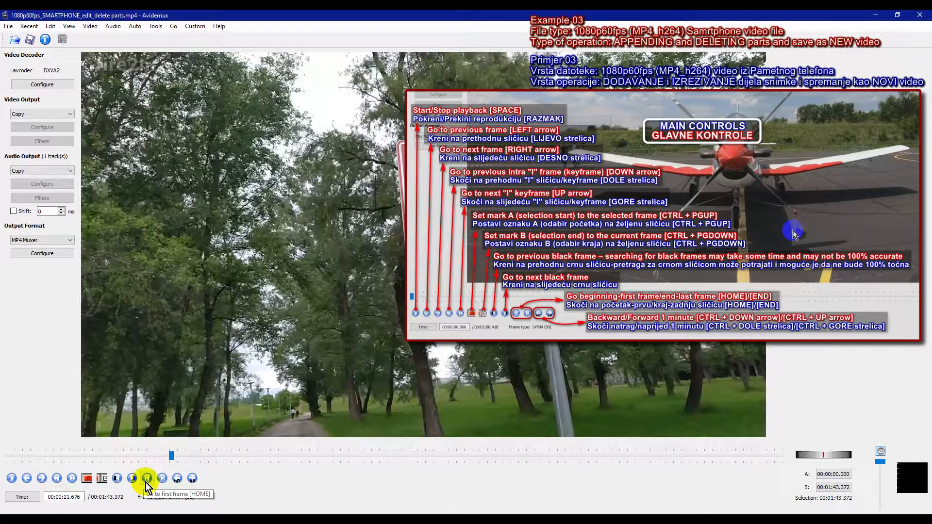
pyautogui.click(168, 458)
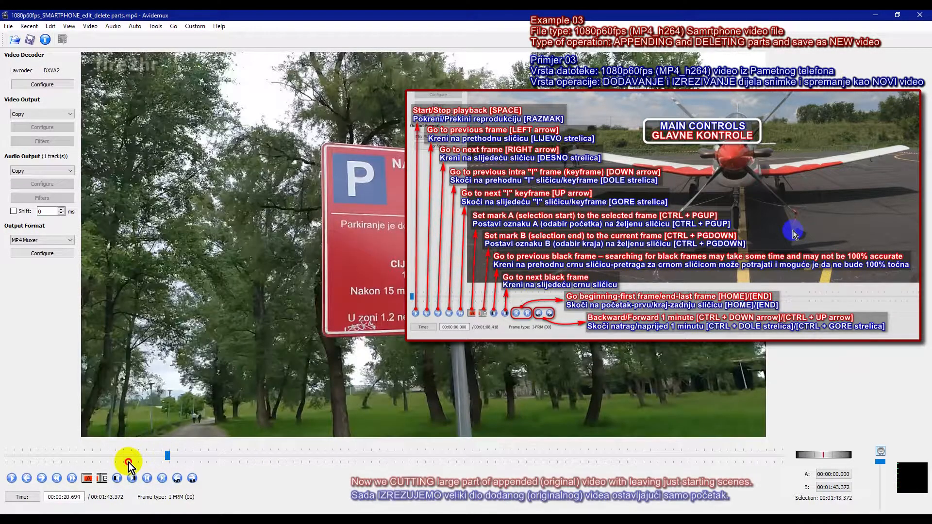
pyautogui.click(124, 461)
pyautogui.click(147, 478)
pyautogui.click(15, 479)
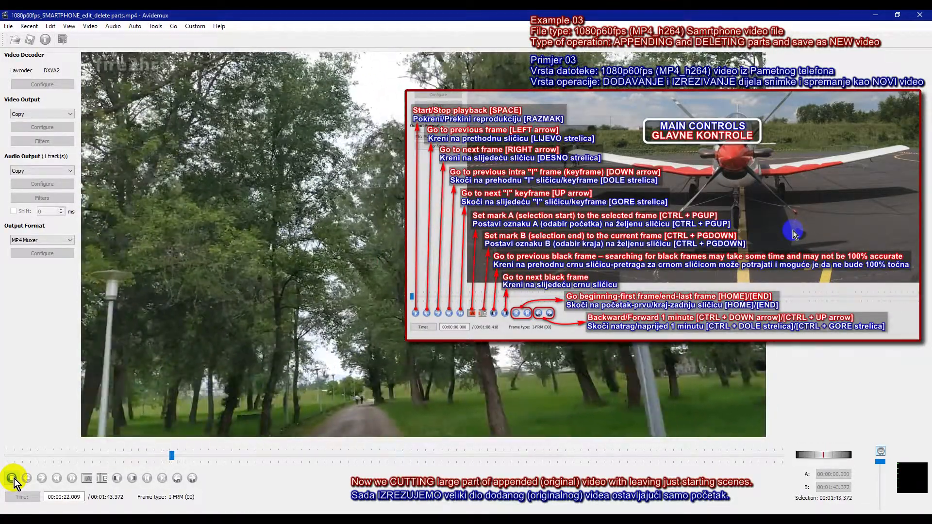
pyautogui.click(12, 479)
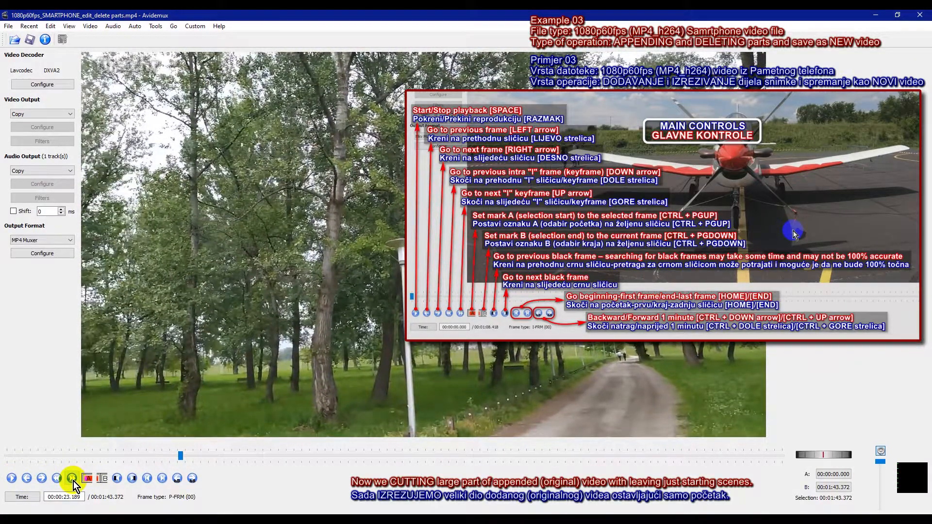
# - Step through the keyframes and set start marker A at the keyframe at 00:00:23.638
pyautogui.click(72, 478)
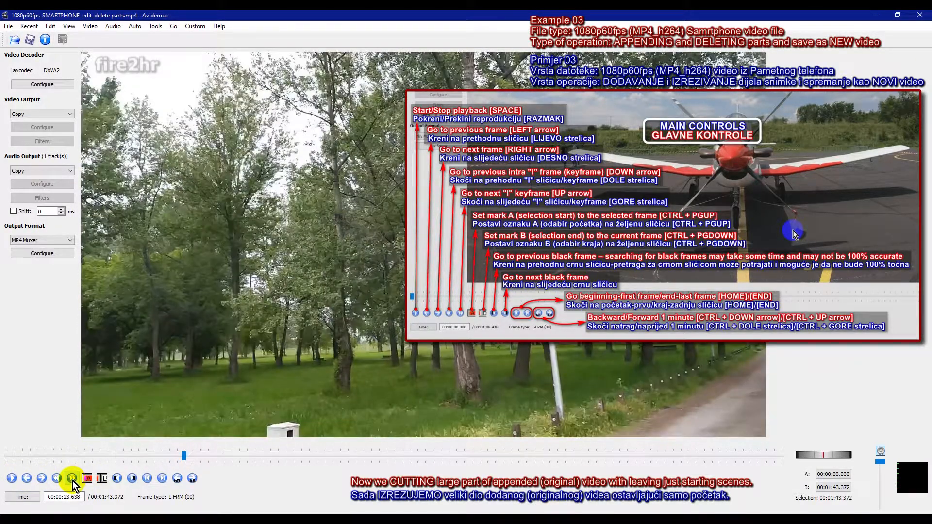
pyautogui.click(61, 479)
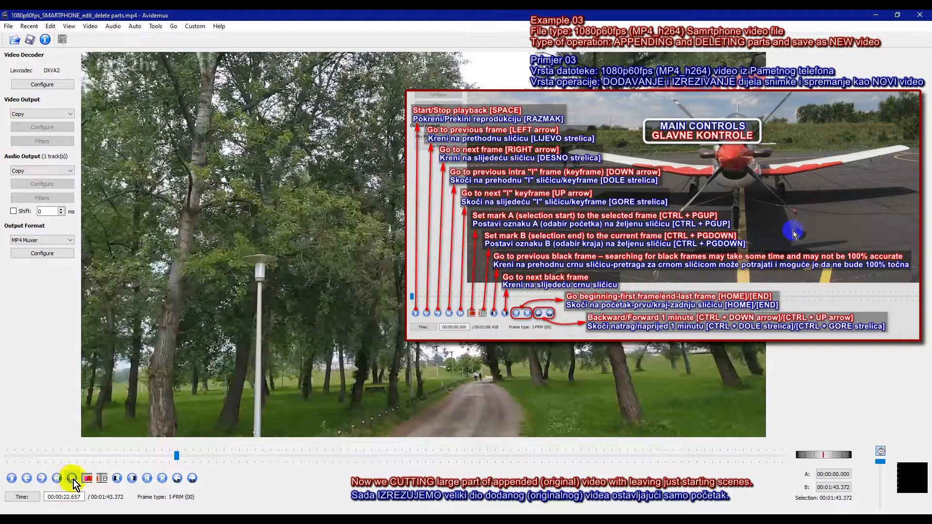
pyautogui.click(73, 479)
pyautogui.click(87, 479)
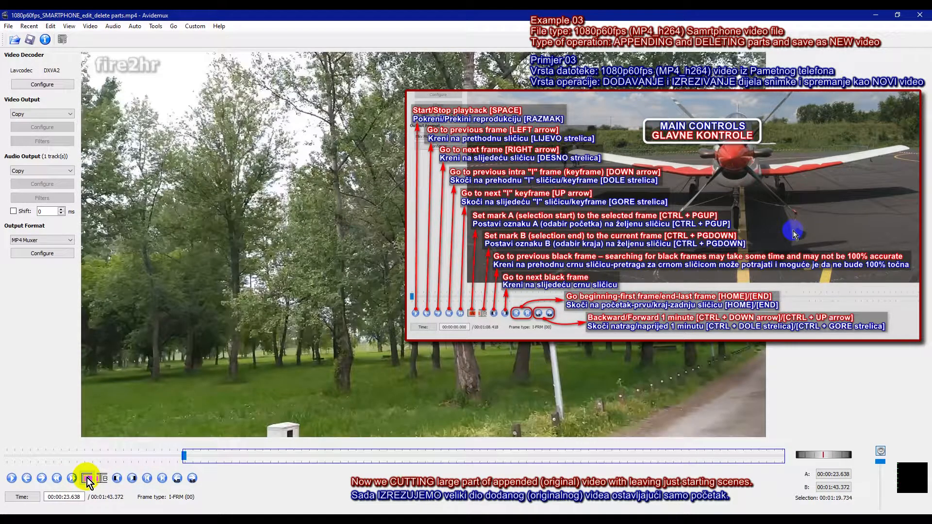
# - Set end marker B at the last frame, 00:01:43.355, and delete the section between the markers
pyautogui.click(163, 482)
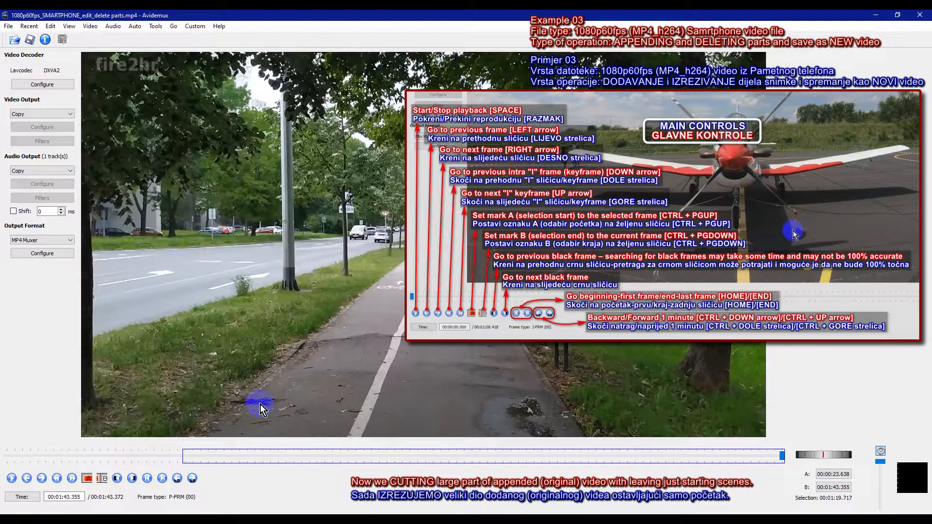
pyautogui.click(51, 27)
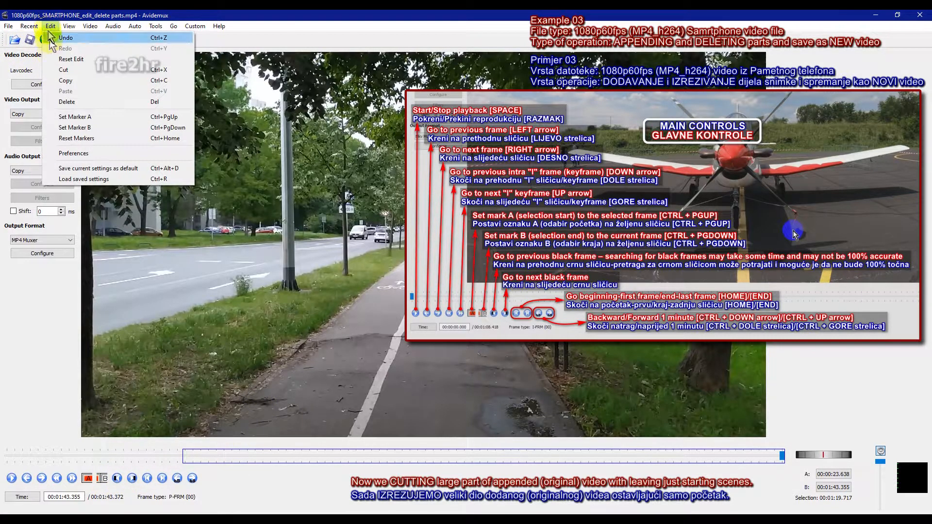
pyautogui.click(60, 100)
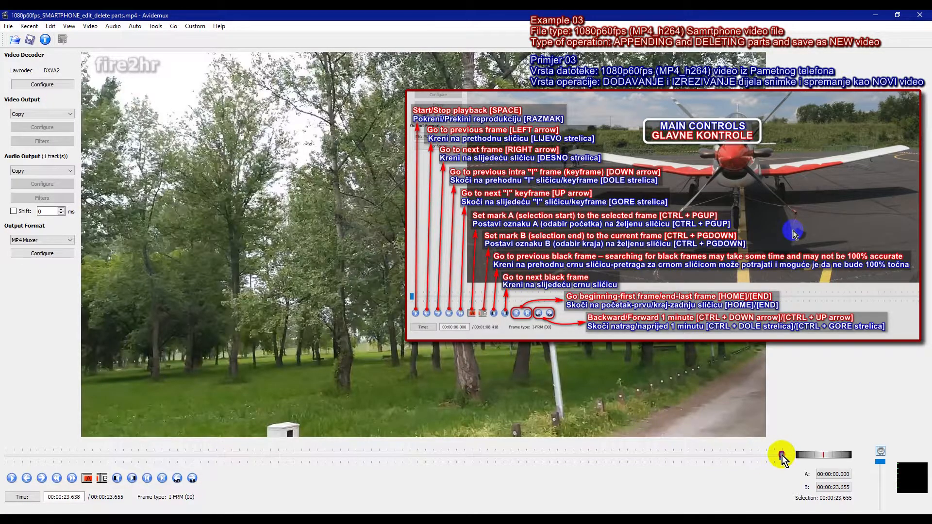
# - Review the kept scenes at the end of the combined video and check the video and audio properties
pyautogui.moveTo(781, 456); pyautogui.dragTo(704, 461)
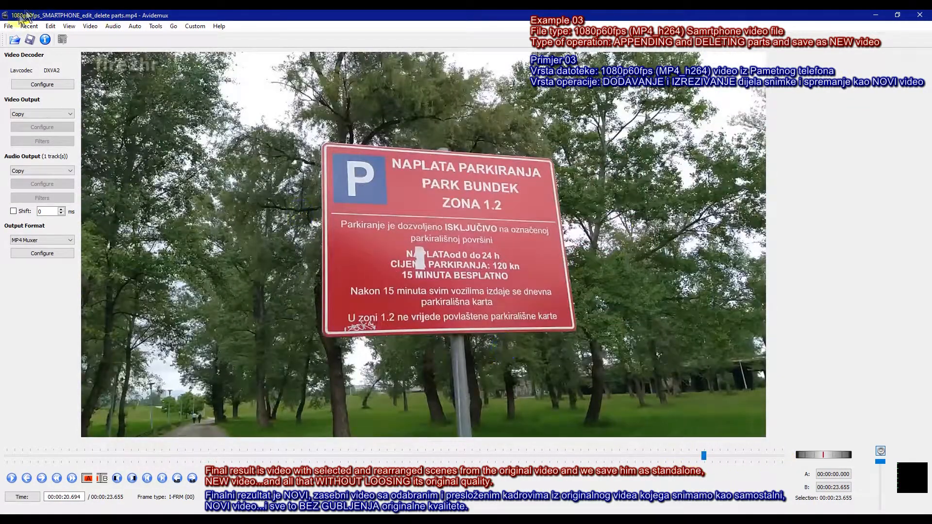
pyautogui.click(51, 40)
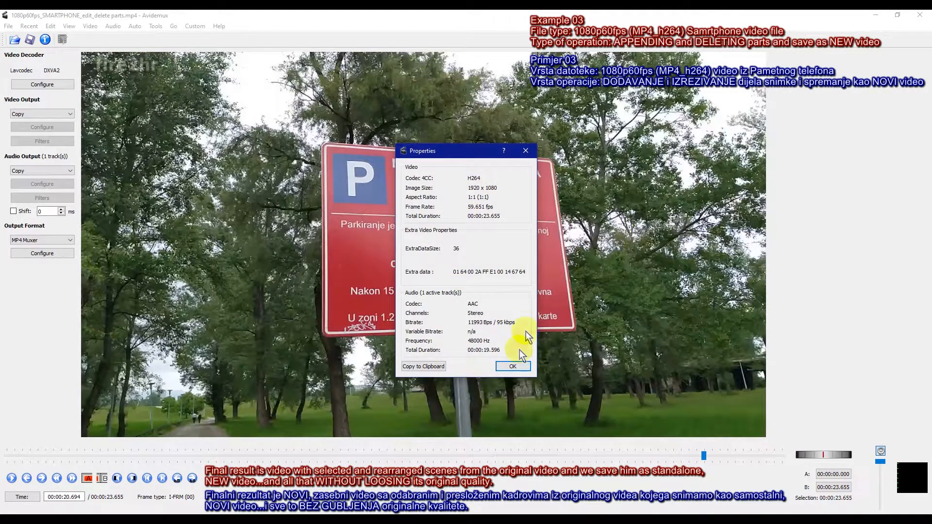
pyautogui.click(509, 368)
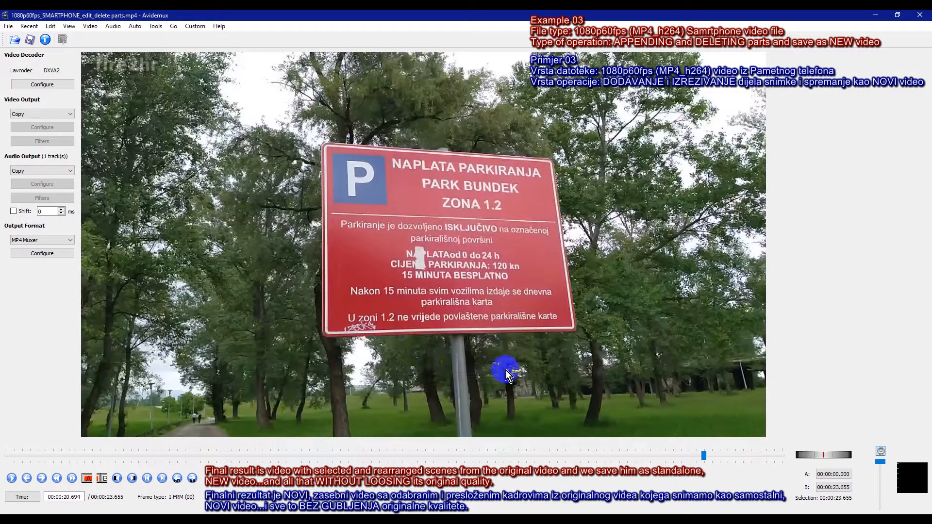
# - Save the edited video as 1080p60fps_SMARTPHONE_edit_delete parts2_edit.mp4 in the Videos folder
pyautogui.click(30, 40)
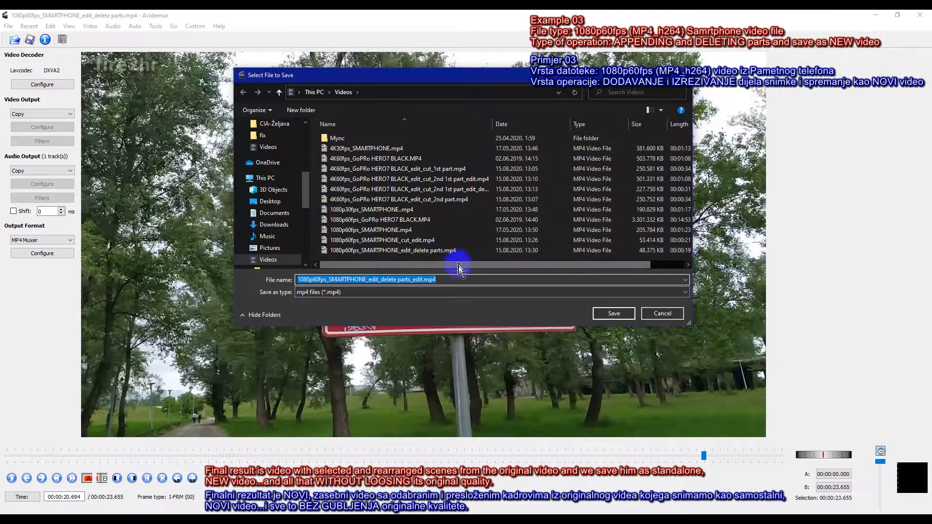
pyautogui.click(417, 280)
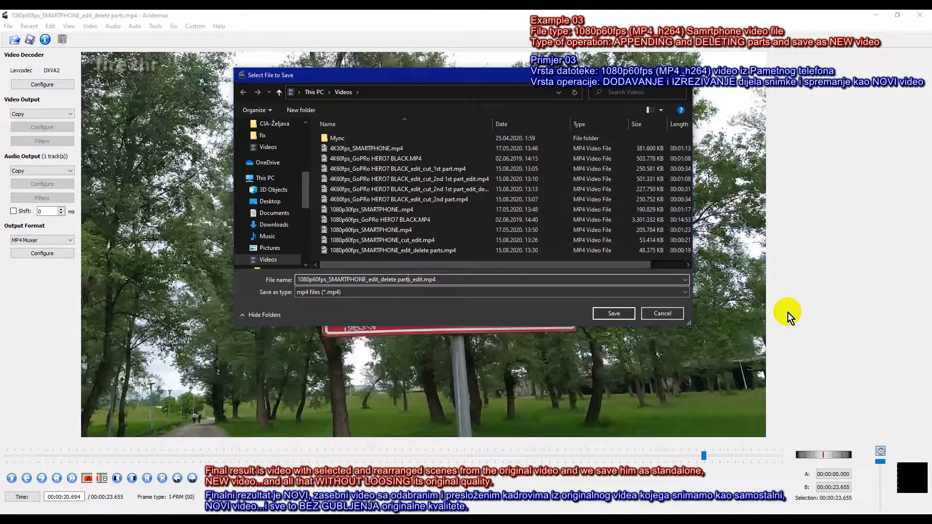
pyautogui.write('2')
pyautogui.click(617, 313)
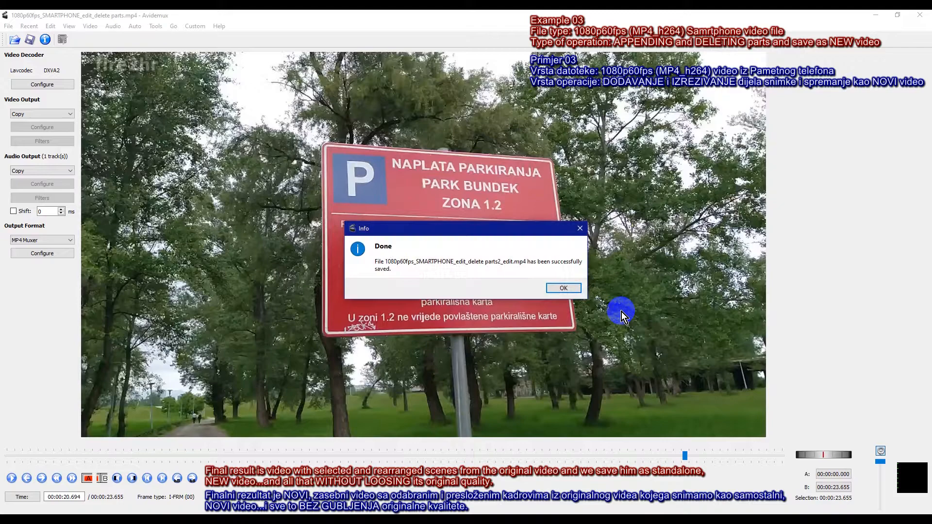
pyautogui.click(563, 288)
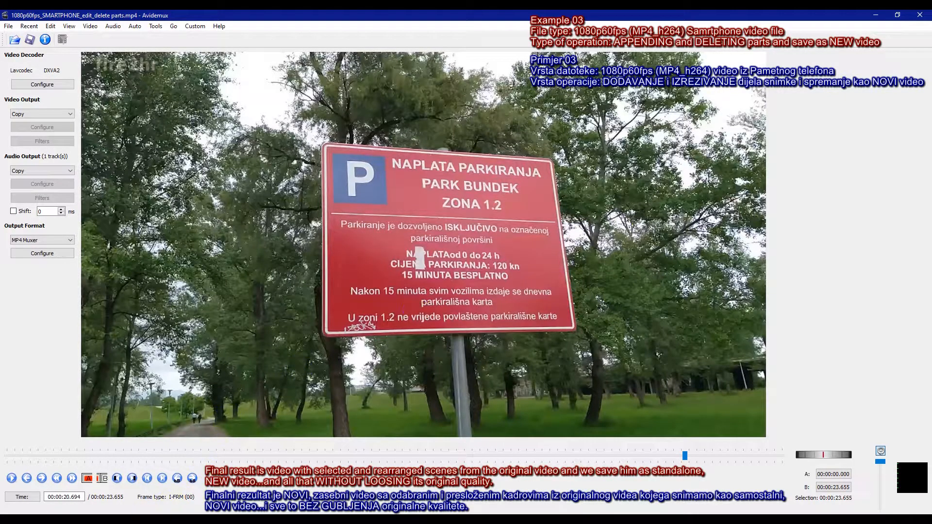
# - Switch to File Explorer and check the details of the saved parts2_edit.mp4 file in the Videos folder
pyautogui.click(132, 521)
pyautogui.click(93, 490)
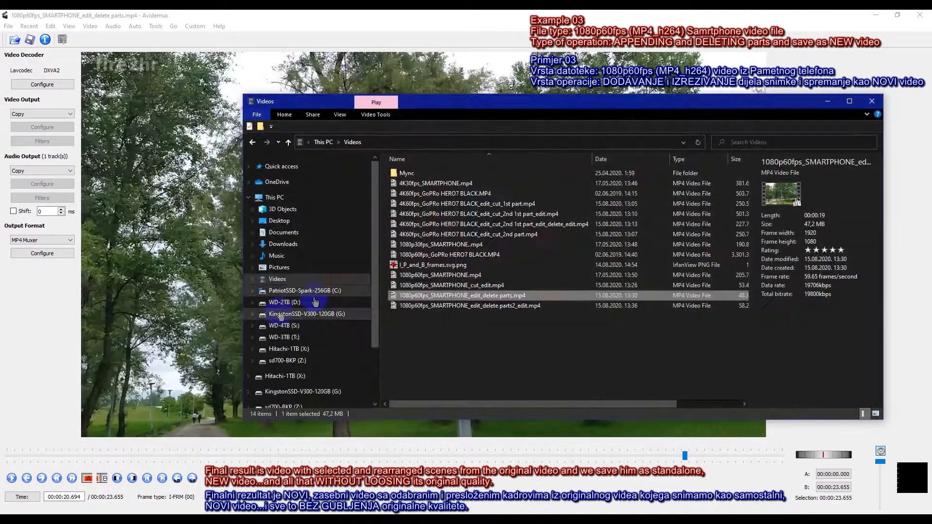
pyautogui.click(468, 303)
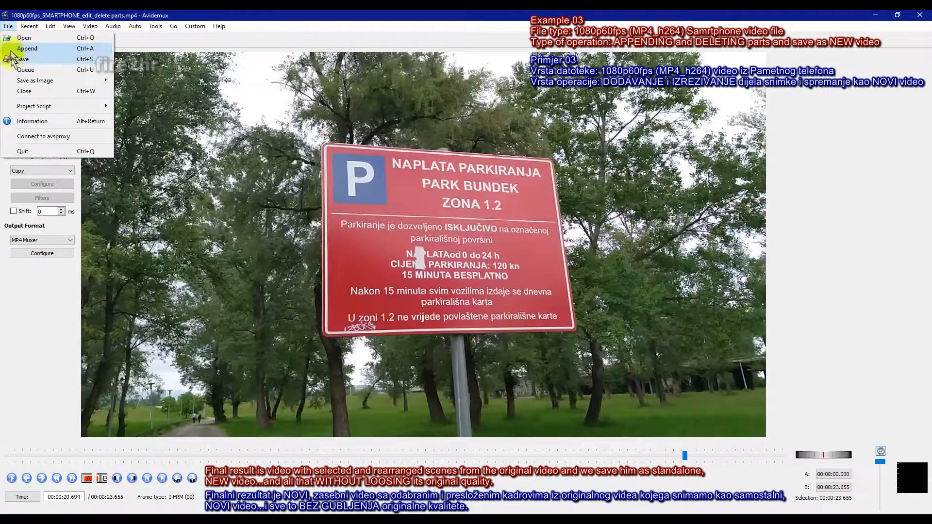
# - Close the current video and open 4K60fps_GoPRo HERO7 BLACK.MP4 from the Videos folder
pyautogui.click(28, 94)
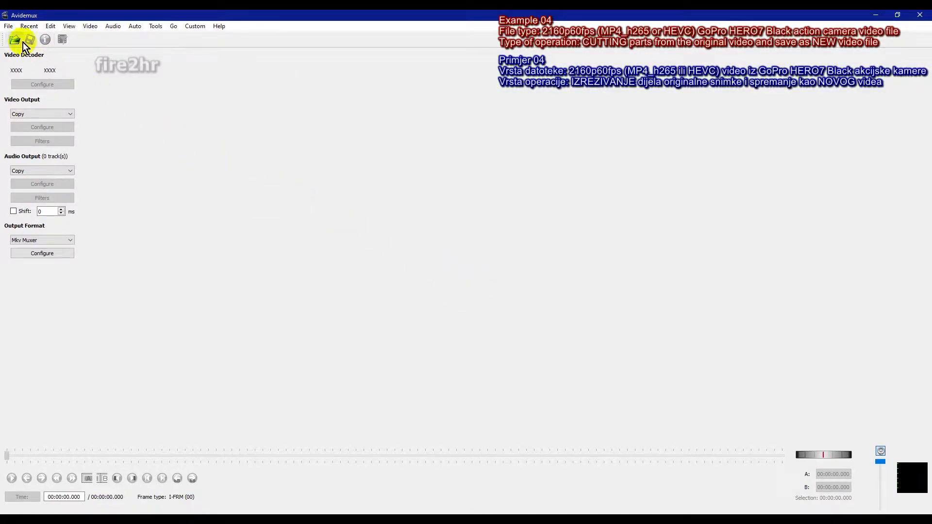
pyautogui.click(9, 27)
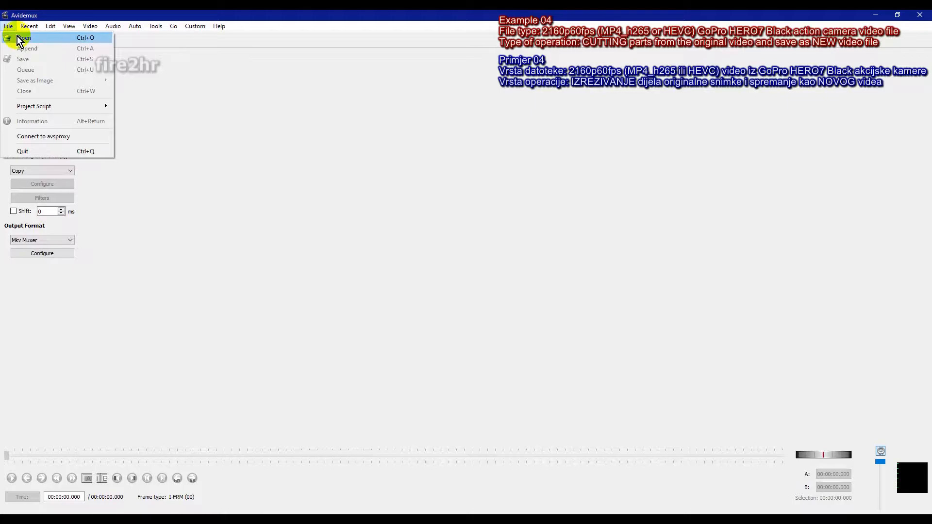
pyautogui.click(17, 36)
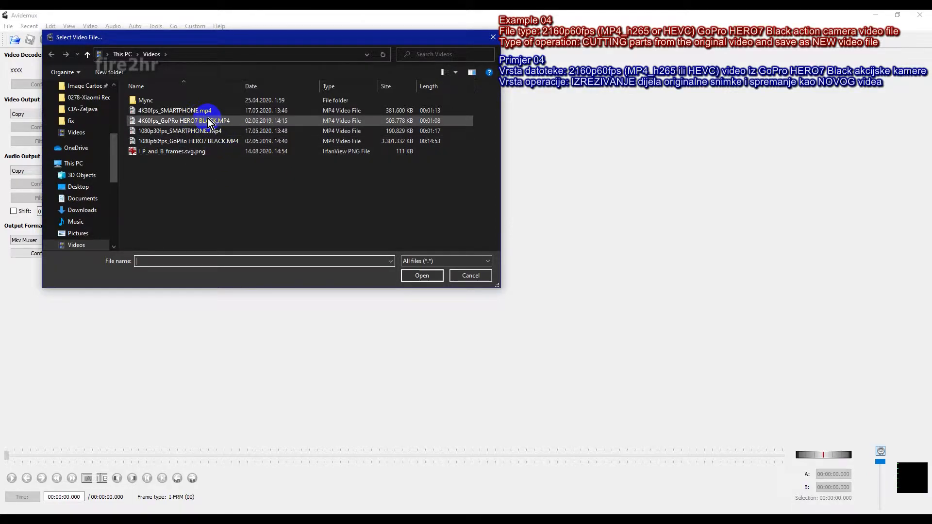
pyautogui.moveTo(209, 122)
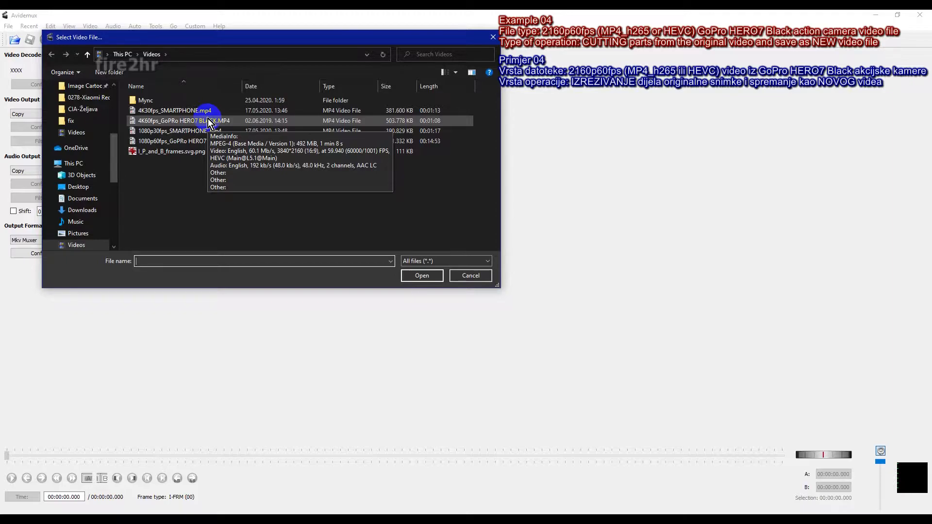
pyautogui.click(208, 120)
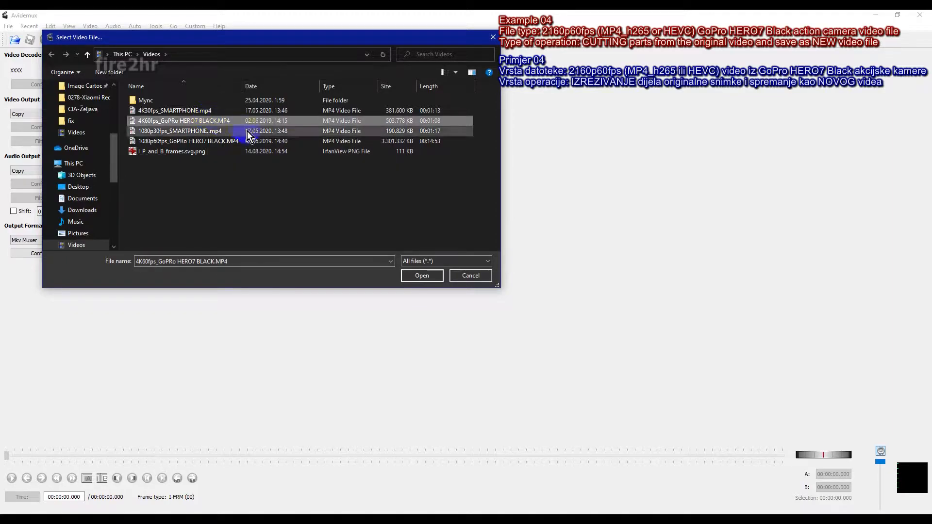
pyautogui.click(419, 276)
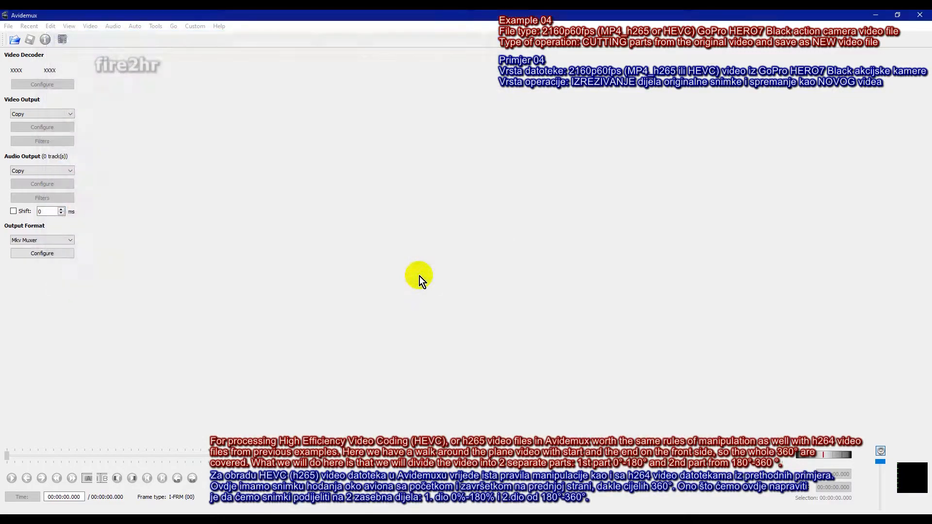
# - Fit the video preview to the window and check the file's video and audio properties
pyautogui.click(70, 27)
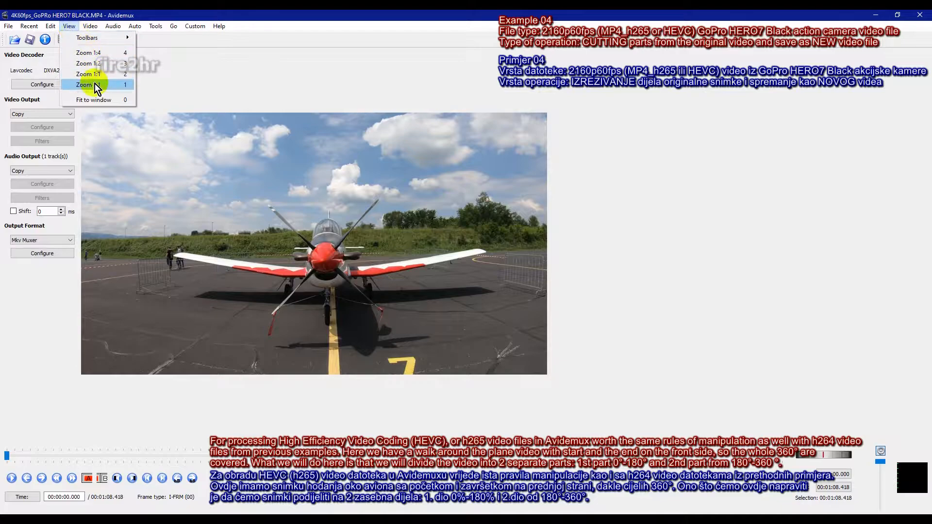
pyautogui.click(113, 98)
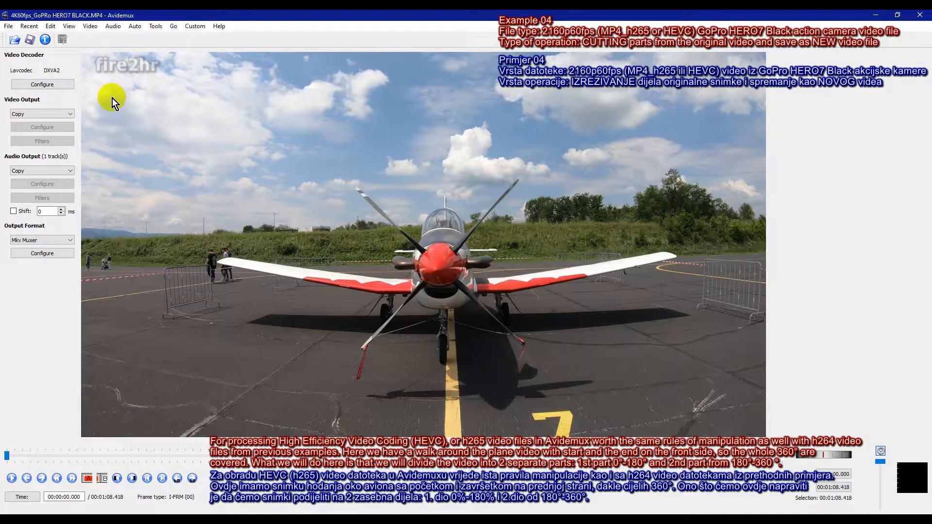
pyautogui.click(45, 41)
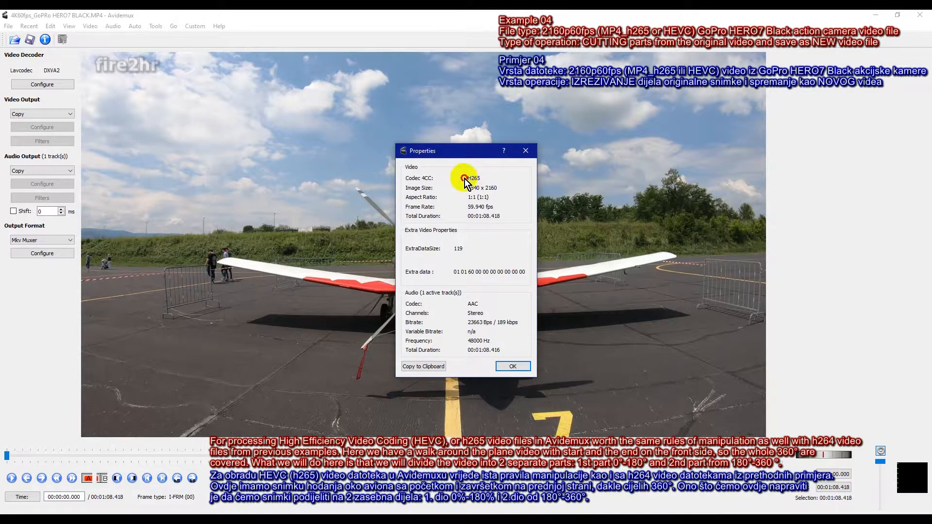
pyautogui.click(512, 218)
pyautogui.click(513, 366)
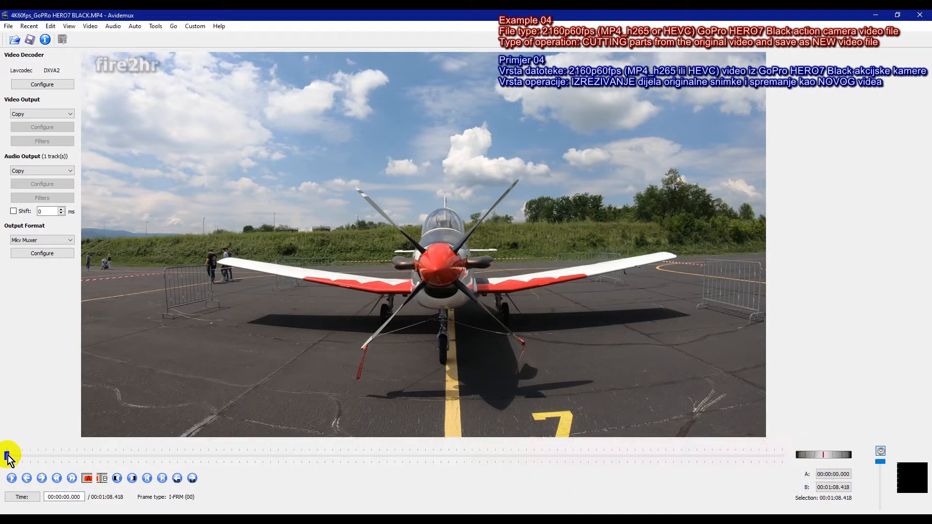
# - Set end marker B at the keyframe at 00:00:34.034 and return to the first frame
pyautogui.moveTo(8, 457); pyautogui.dragTo(400, 460)
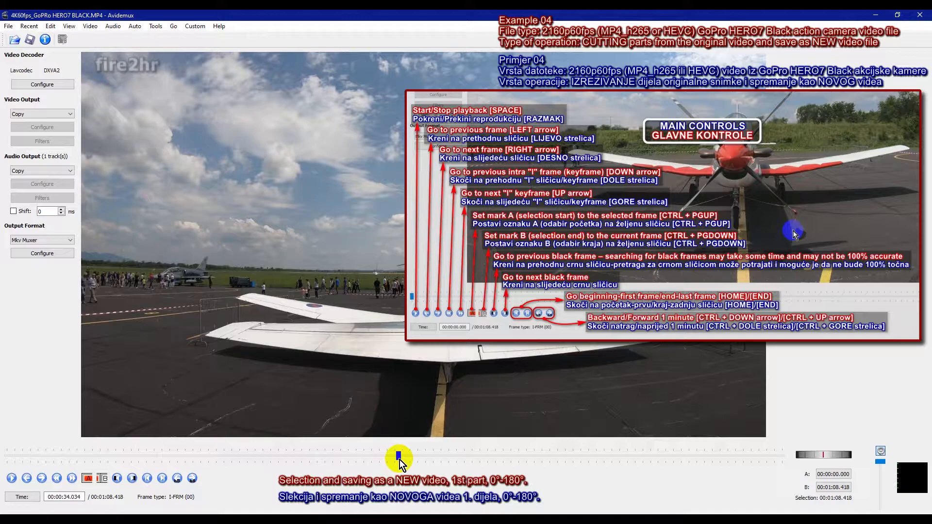
pyautogui.click(62, 480)
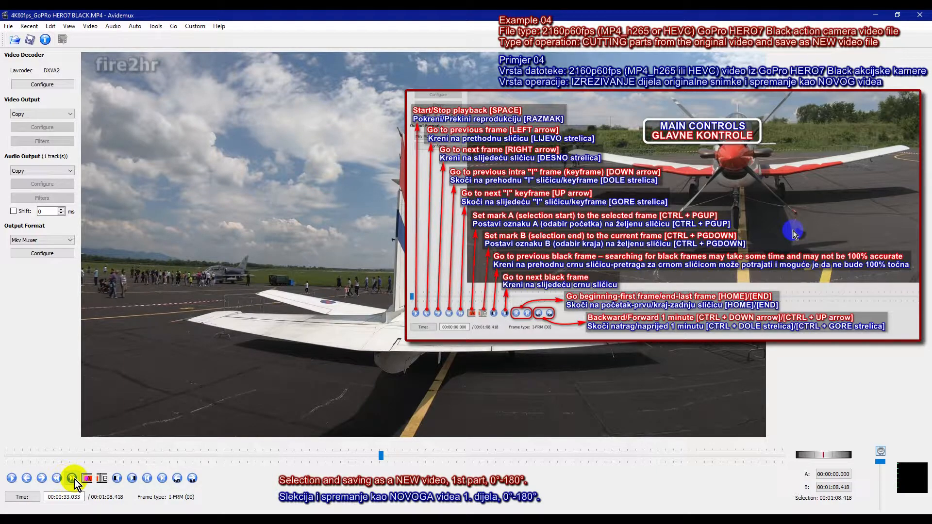
pyautogui.click(74, 480)
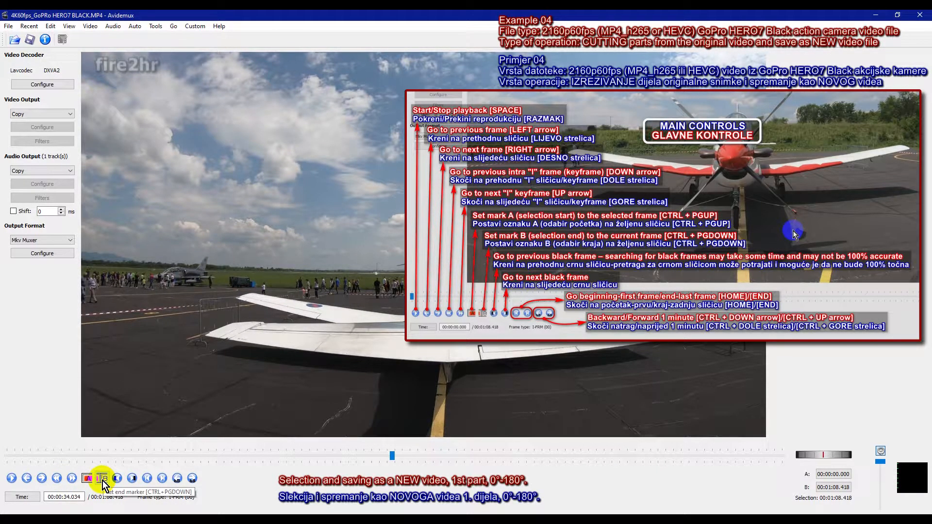
pyautogui.click(103, 481)
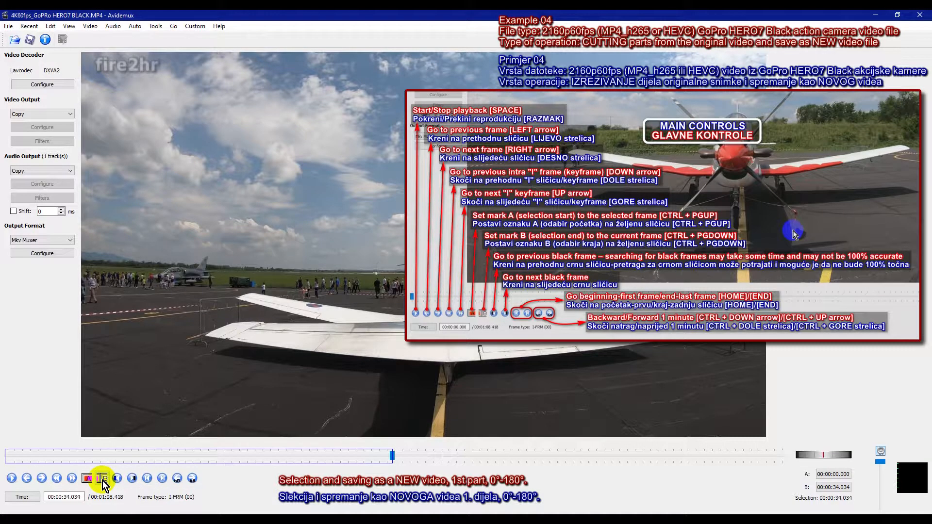
pyautogui.click(146, 481)
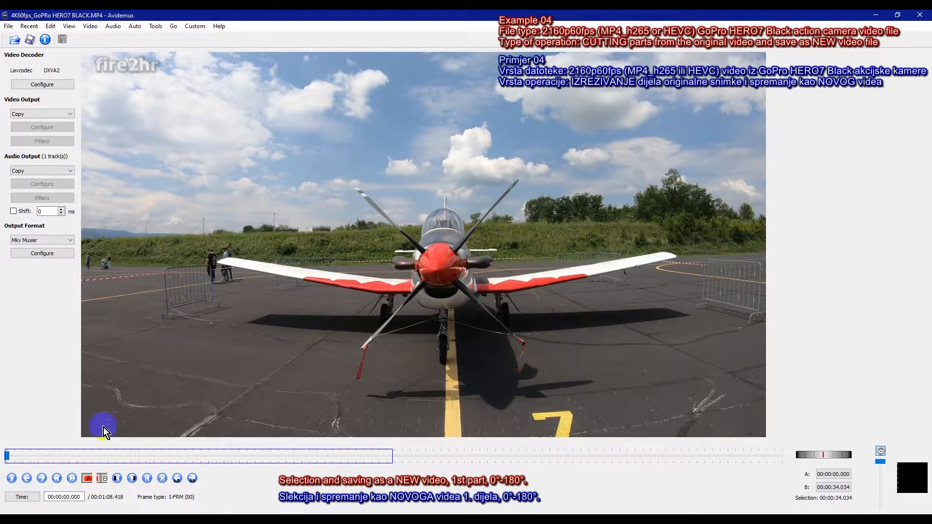
pyautogui.click(9, 27)
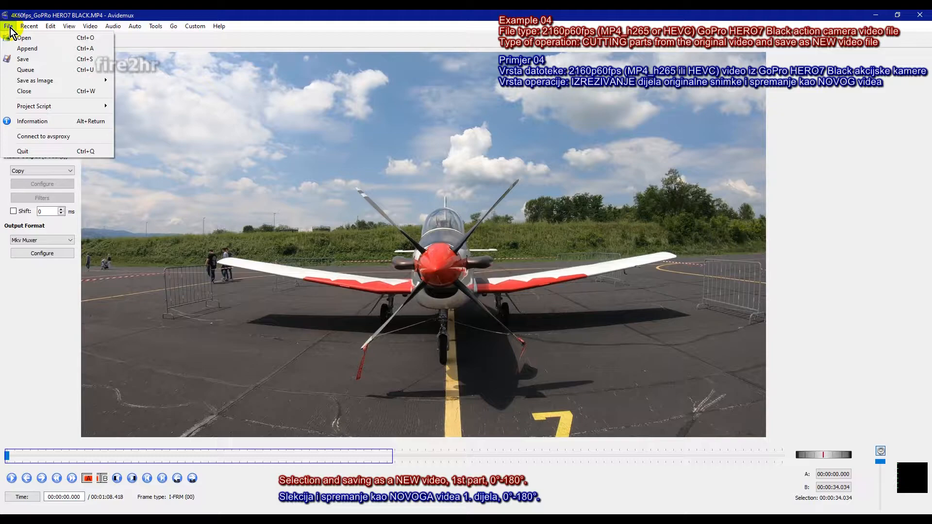
pyautogui.click(28, 61)
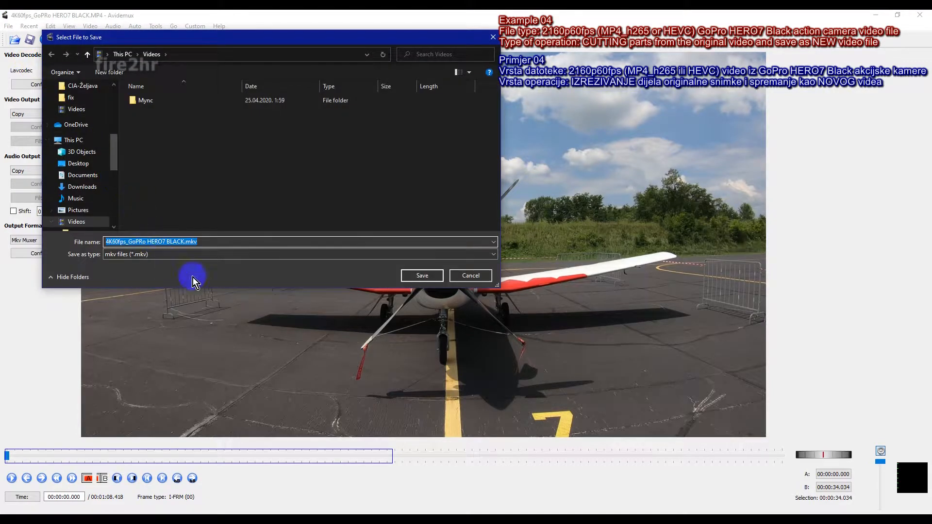
pyautogui.click(470, 275)
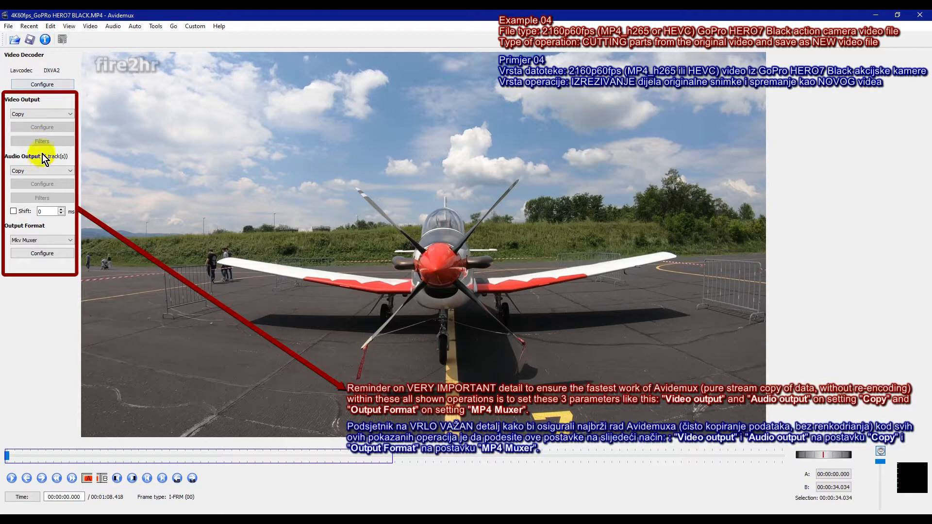
# - Keep the video and audio outputs on Copy and set the output format to MP4 Muxer
pyautogui.click(73, 114)
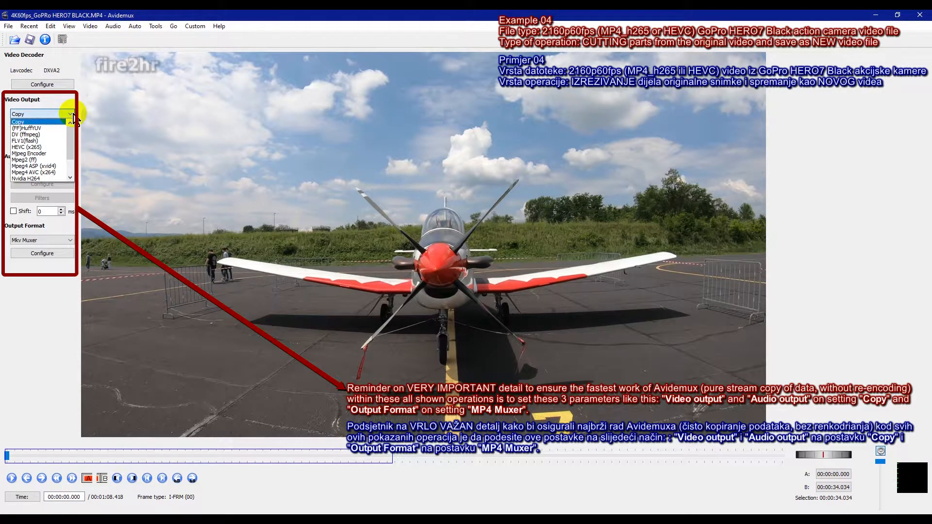
pyautogui.click(73, 114)
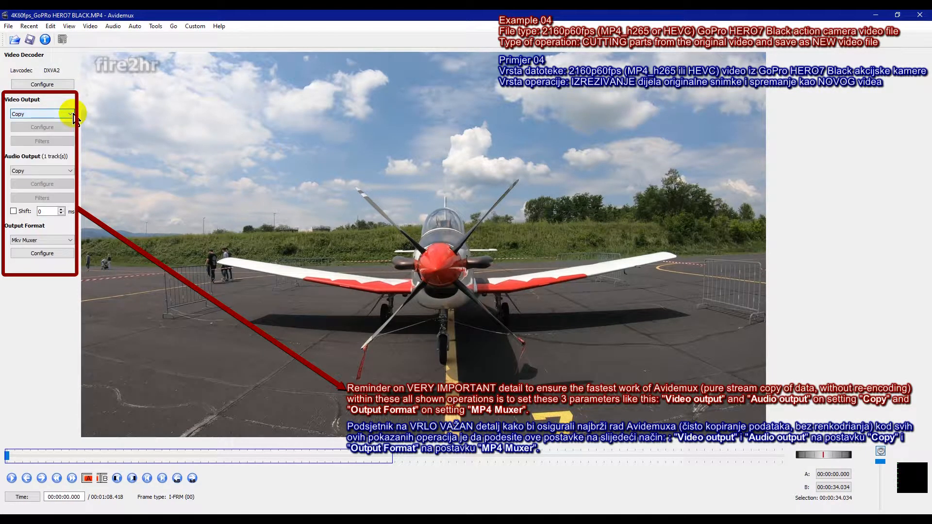
pyautogui.click(72, 175)
pyautogui.click(72, 174)
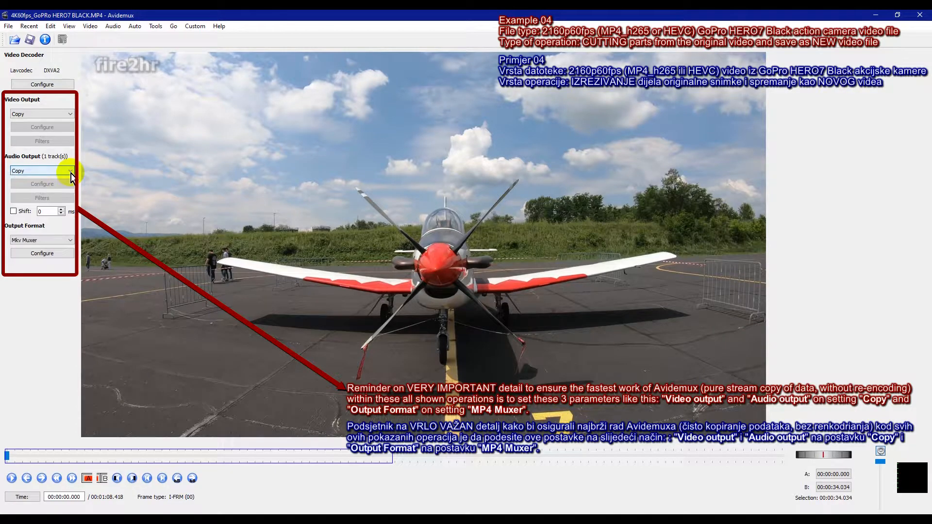
pyautogui.click(68, 240)
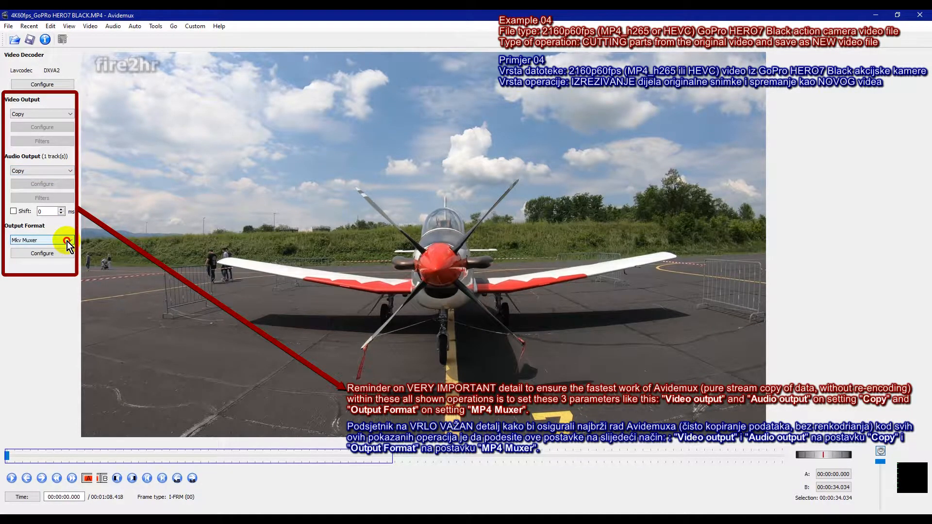
pyautogui.click(67, 240)
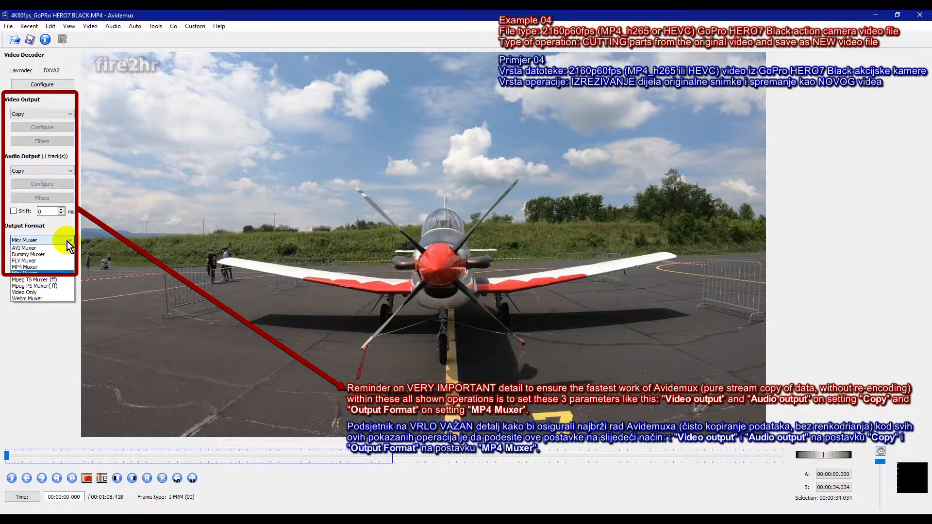
pyautogui.click(44, 267)
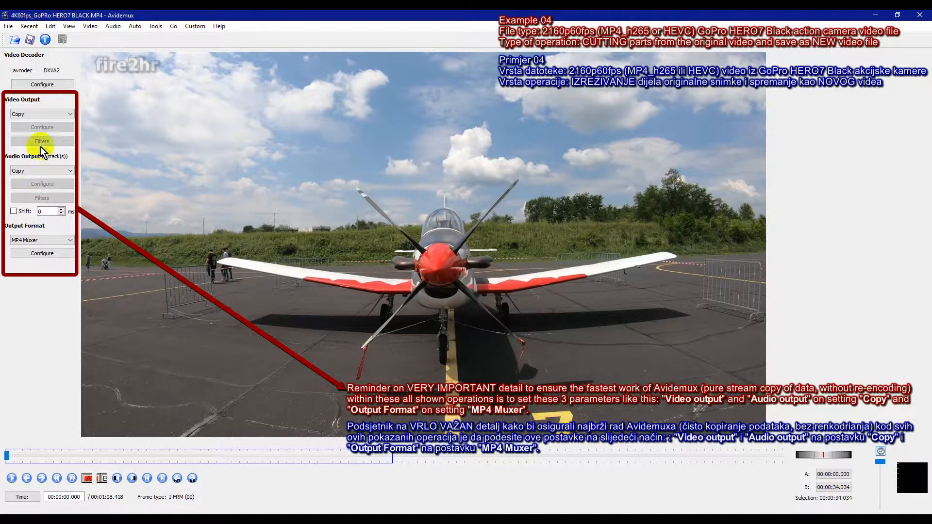
# - Save the selected section as 4K60fps_GoPRo HERO7 BLACK_edit_cut_1st part.mp4 in the Videos folder
pyautogui.click(31, 43)
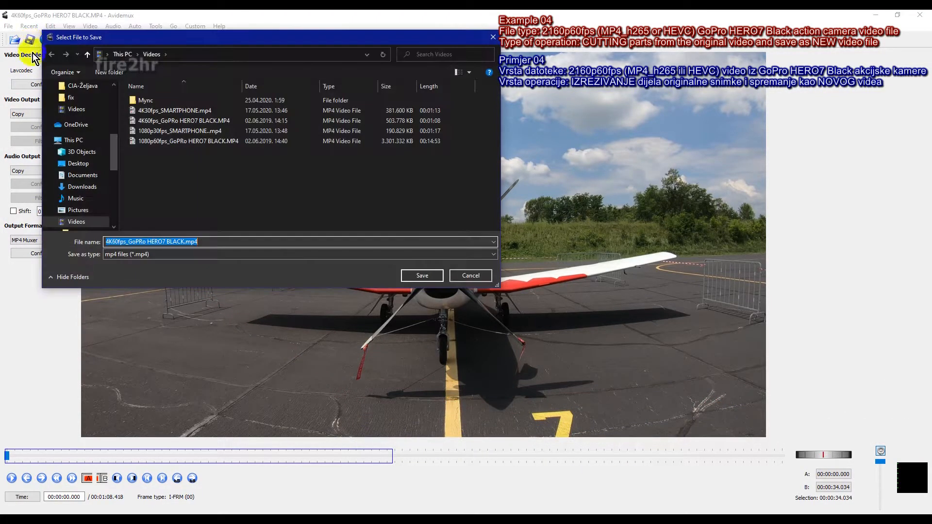
pyautogui.click(184, 242)
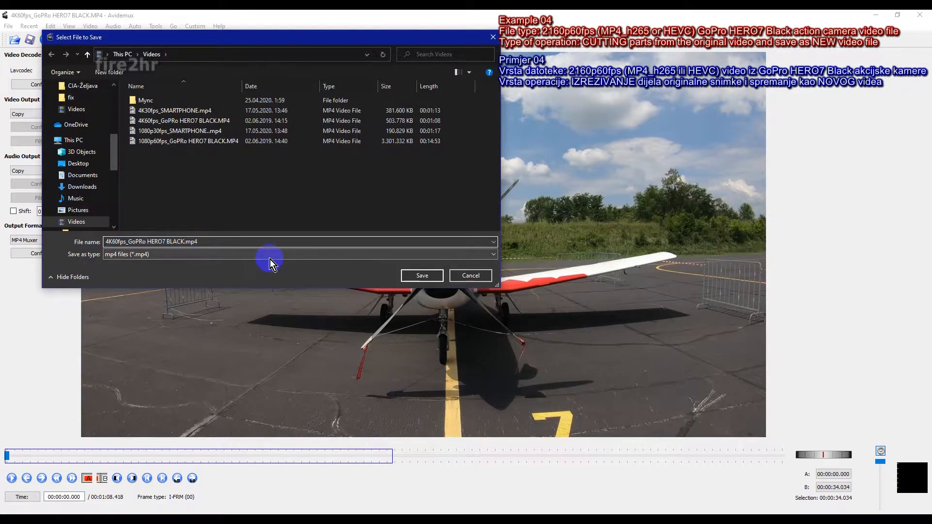
pyautogui.write('_edit_cut_1st part')
pyautogui.click(433, 275)
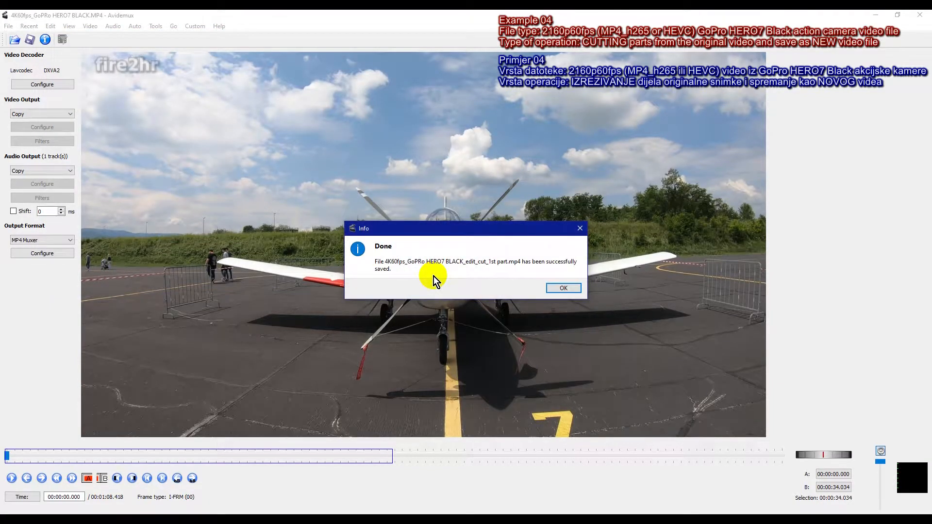
pyautogui.click(564, 291)
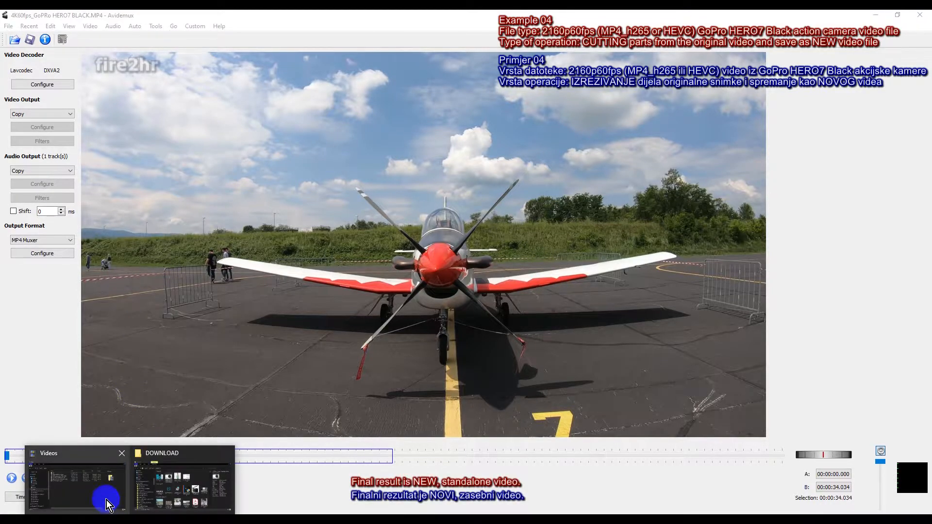
# - Switch to the Videos folder in File Explorer, show full file names and check the properties of 4K60fps_GoPRo HERO7 BLACK_edit_cut_1st part.mp4
pyautogui.click(105, 498)
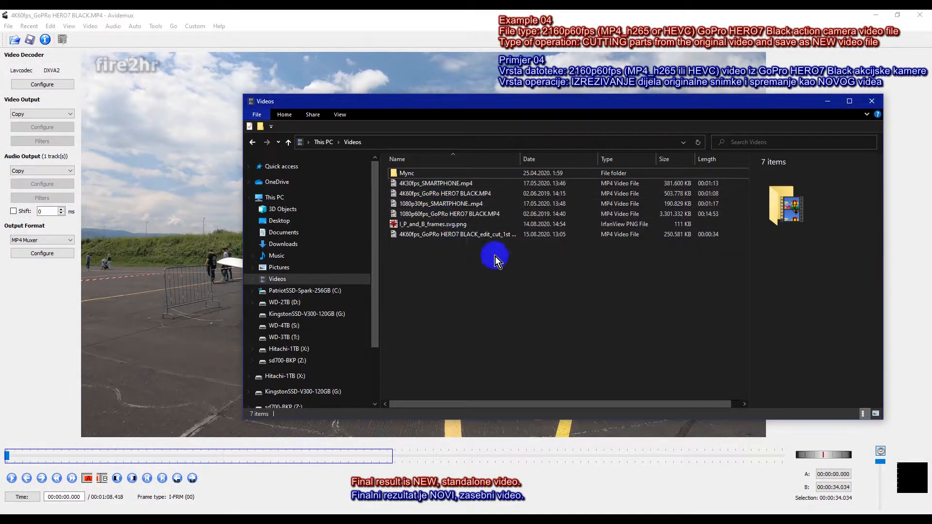
pyautogui.doubleClick(521, 160)
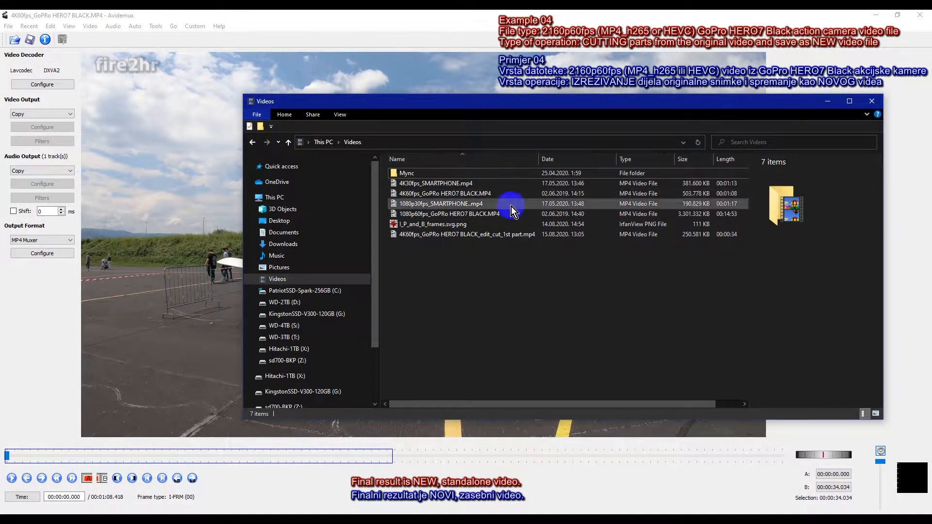
pyautogui.click(476, 235)
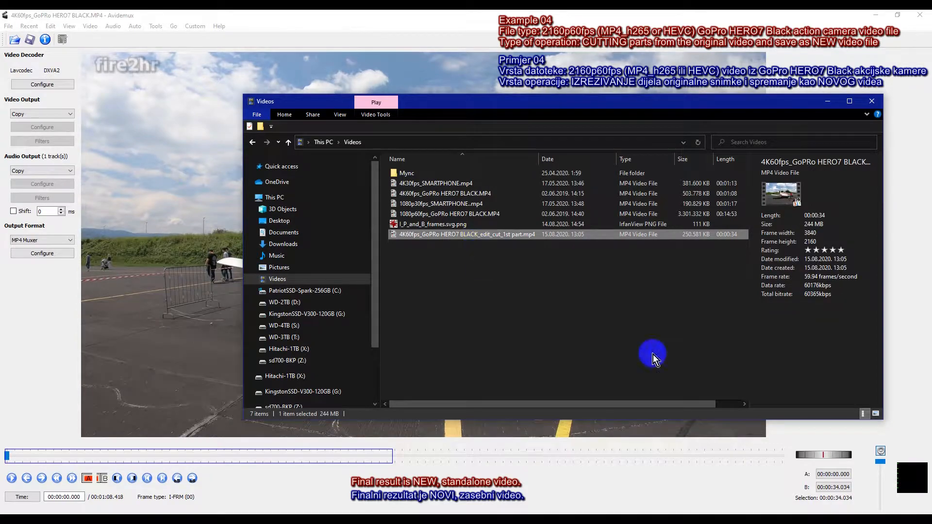
# - Play the saved first-part video, skip through it up to the end to check the cut, and close the player
pyautogui.doubleClick(454, 239)
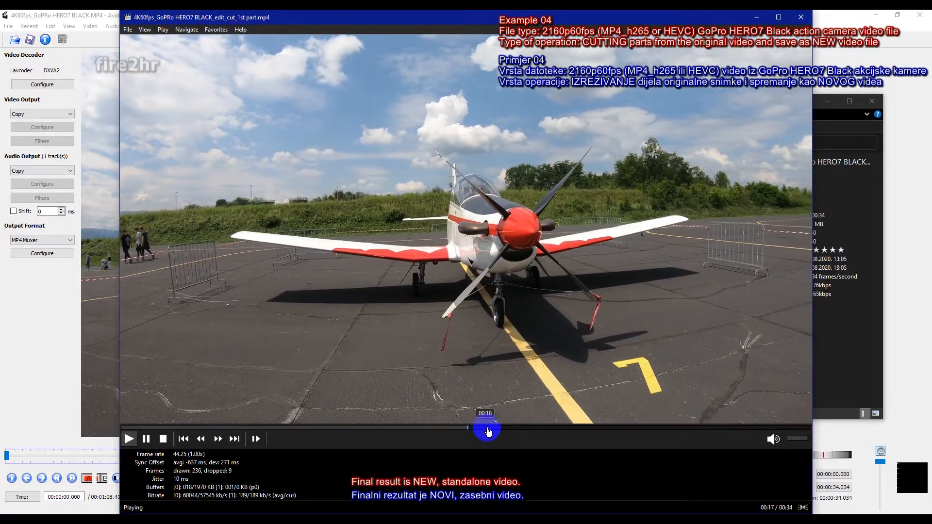
pyautogui.click(533, 428)
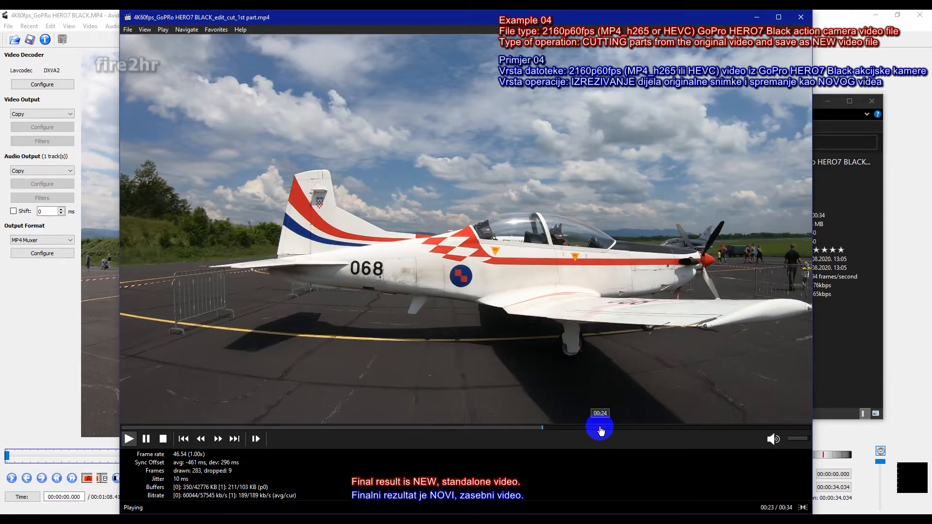
pyautogui.click(687, 428)
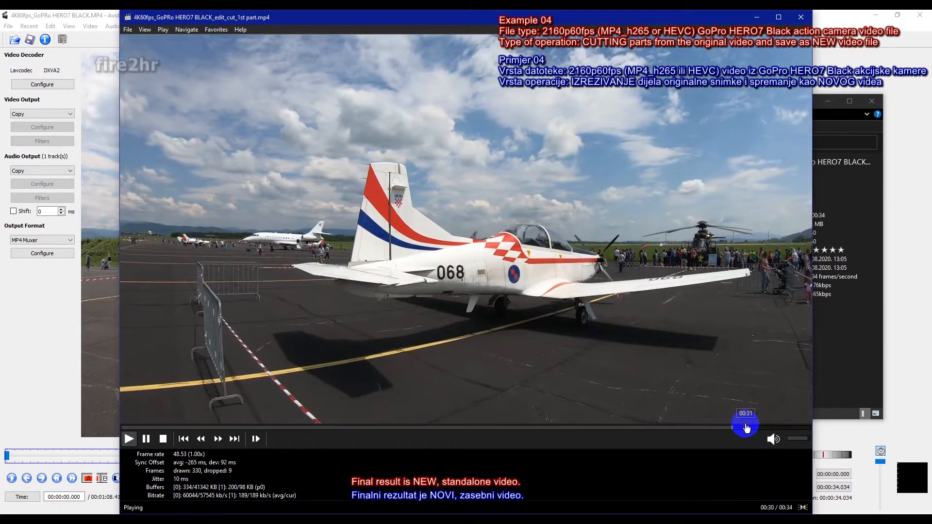
pyautogui.click(772, 429)
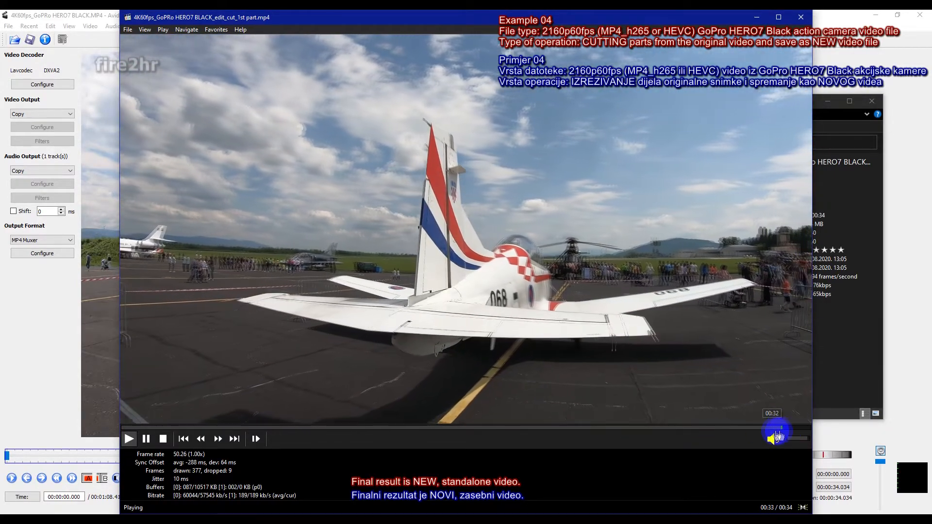
pyautogui.click(802, 430)
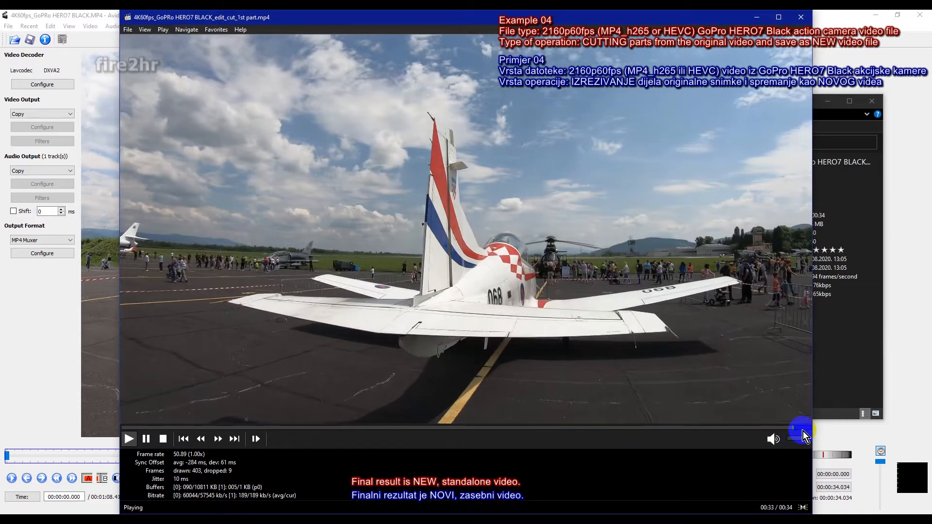
pyautogui.click(732, 428)
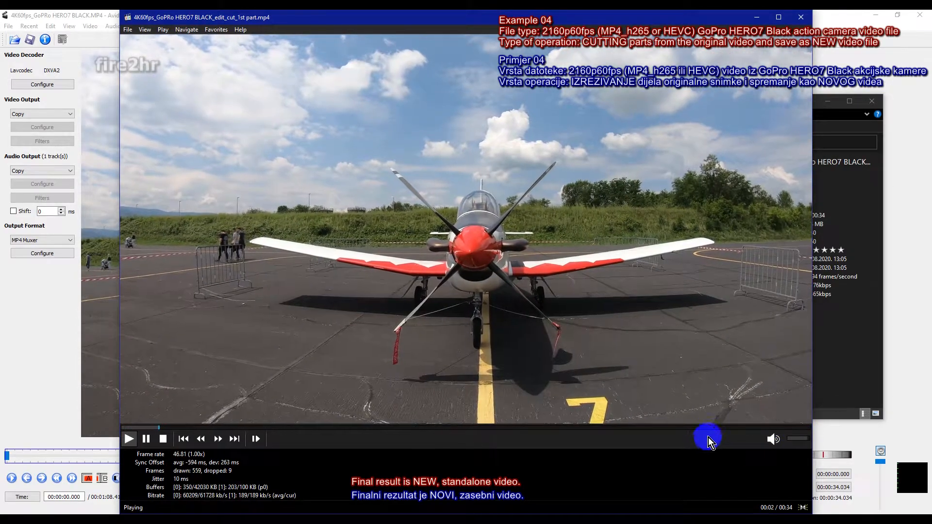
pyautogui.click(410, 428)
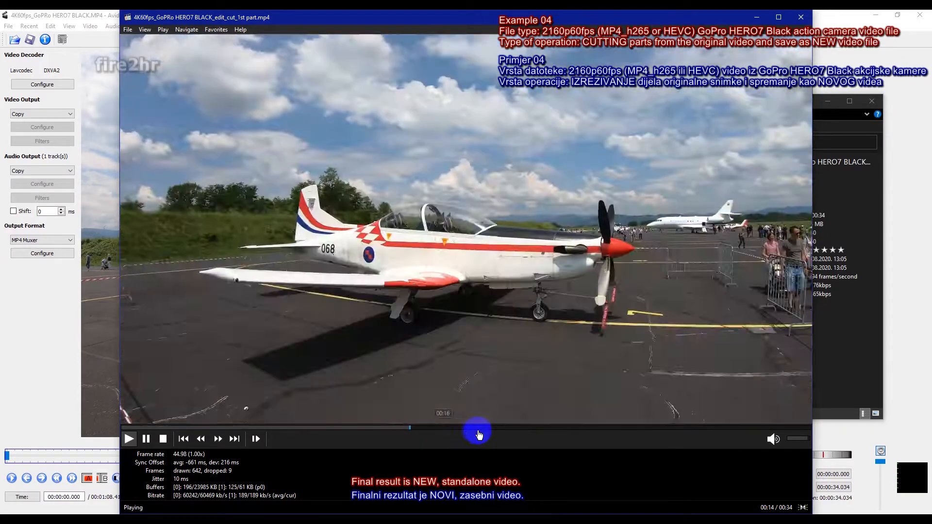
pyautogui.click(618, 428)
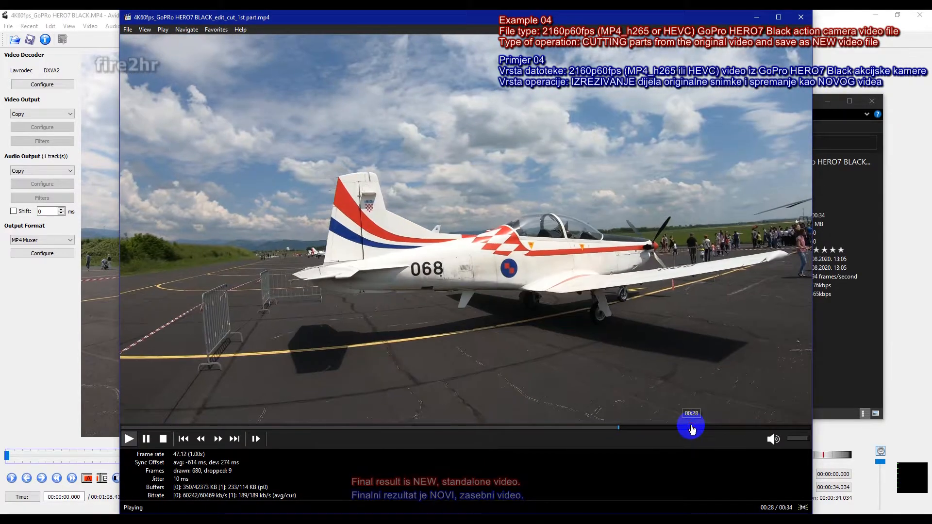
pyautogui.click(784, 429)
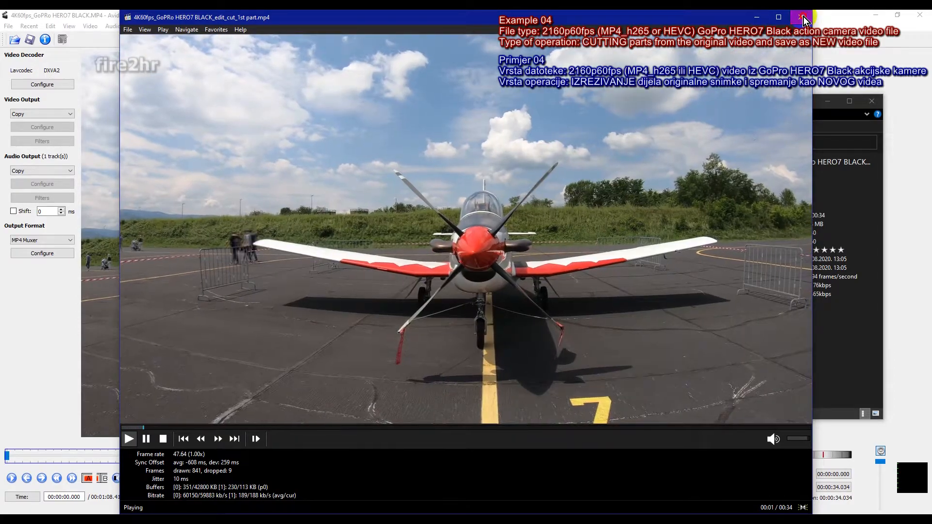
pyautogui.click(802, 17)
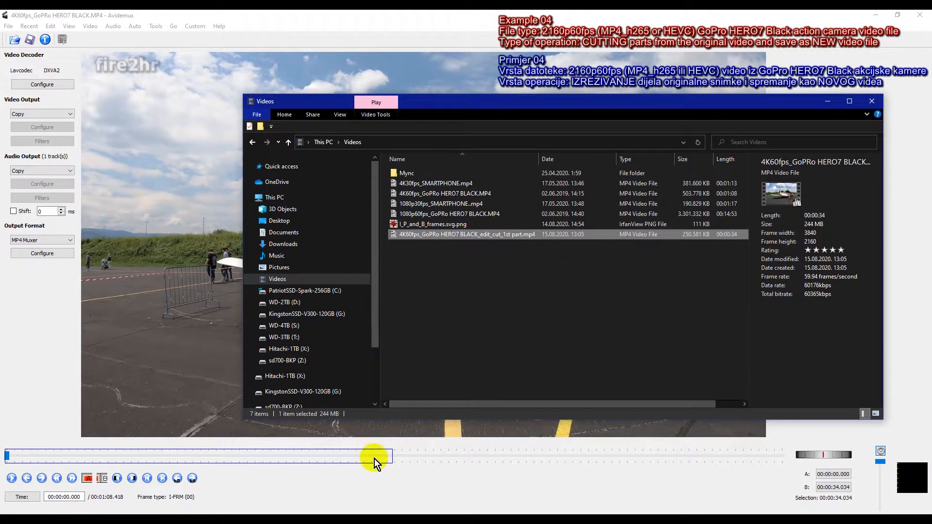
# - Return to Avidemux and set start marker A at the keyframe at 00:00:34.034
pyautogui.click(375, 478)
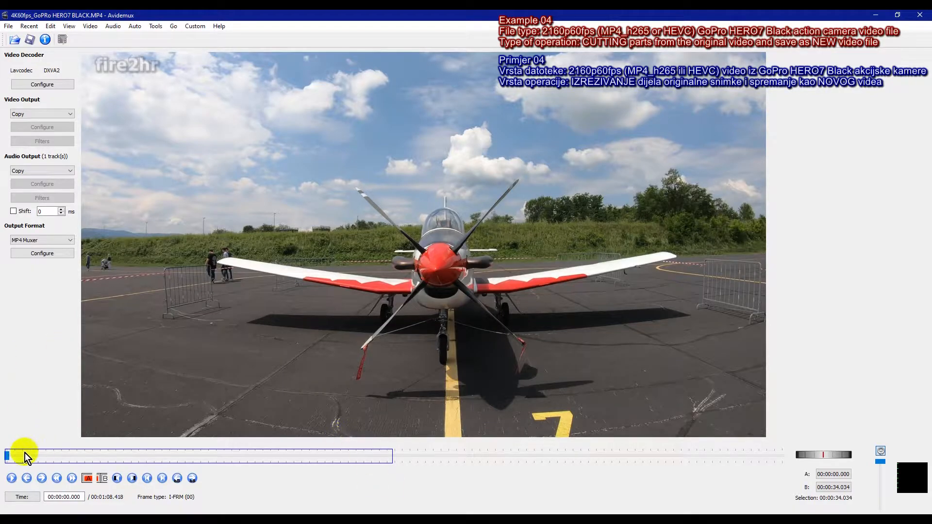
pyautogui.moveTo(6, 457); pyautogui.dragTo(379, 465)
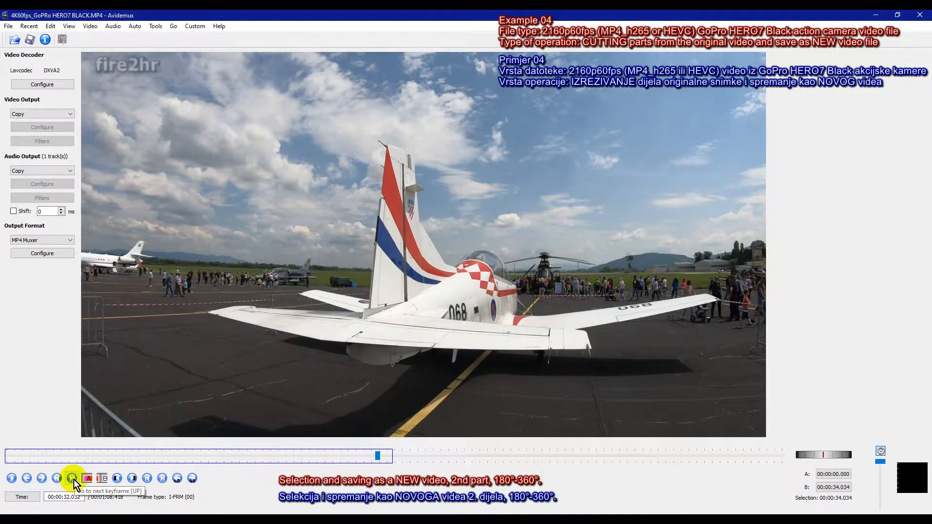
pyautogui.click(73, 479)
pyautogui.click(73, 479)
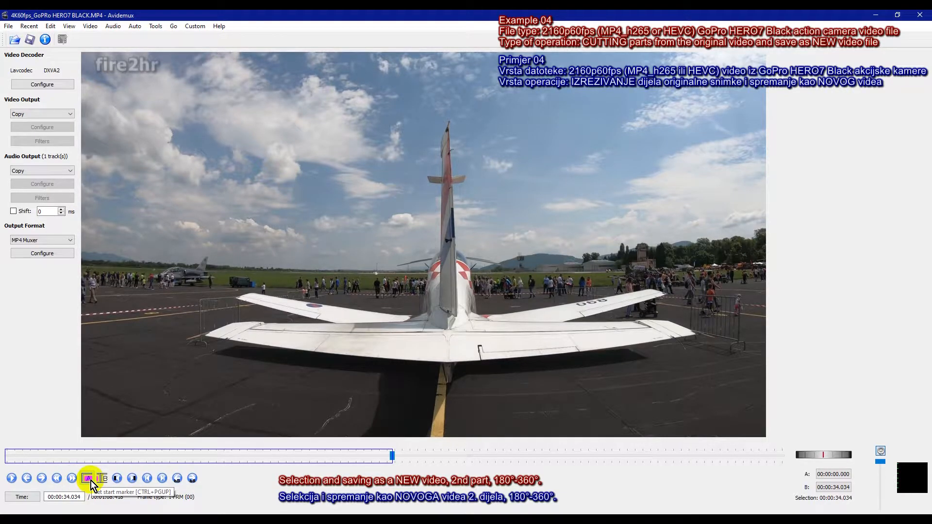
pyautogui.click(88, 479)
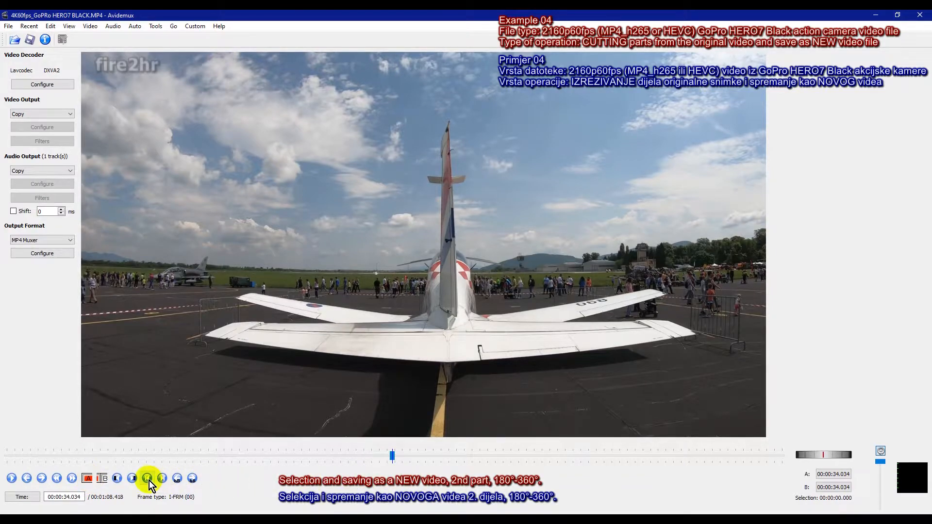
# - Set end marker B at the last keyframe of the video, at 00:01:08.068
pyautogui.click(163, 480)
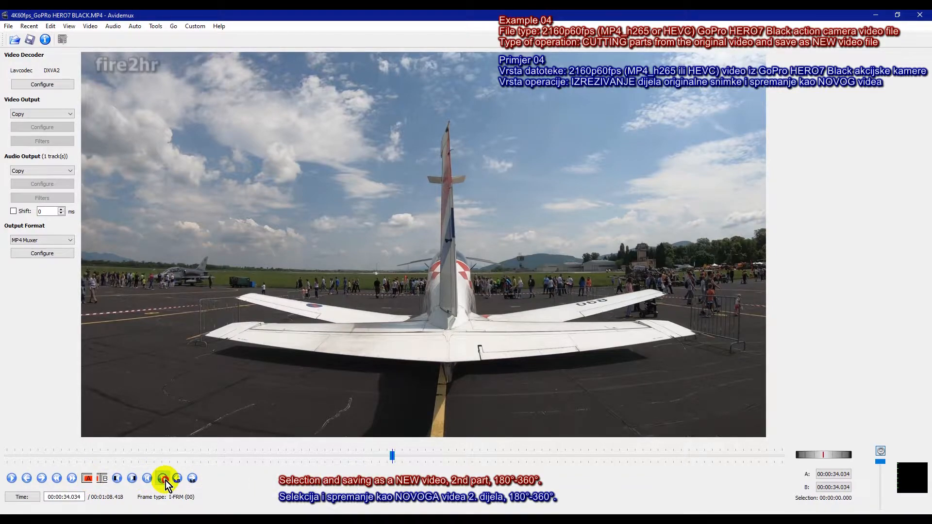
pyautogui.click(407, 461)
pyautogui.moveTo(392, 456); pyautogui.dragTo(782, 469)
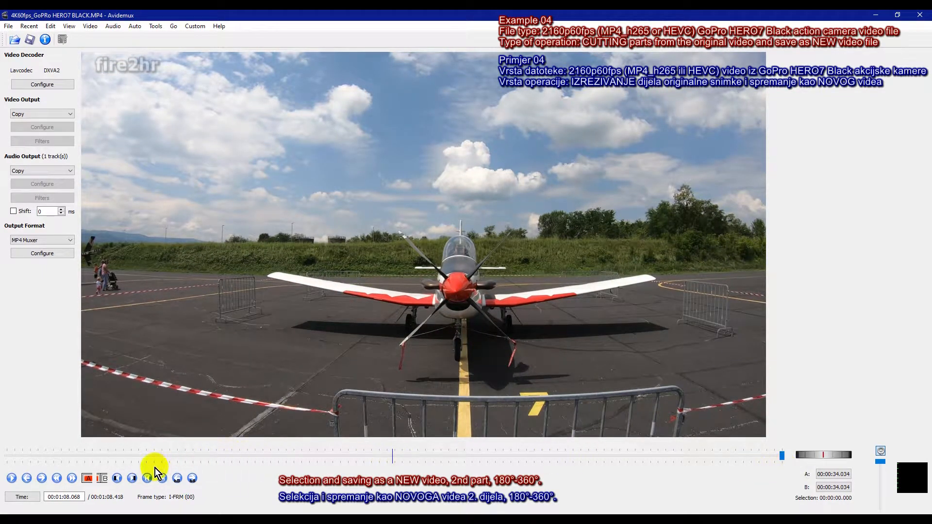
pyautogui.click(106, 480)
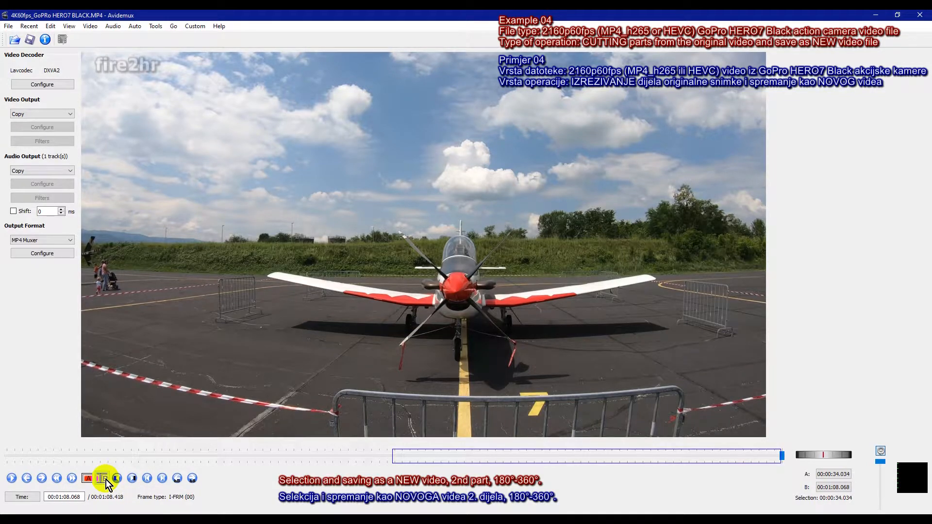
# - Scrub through the video to check the selected second part, and return to the keyframe at 00:00:34.034
pyautogui.click(147, 479)
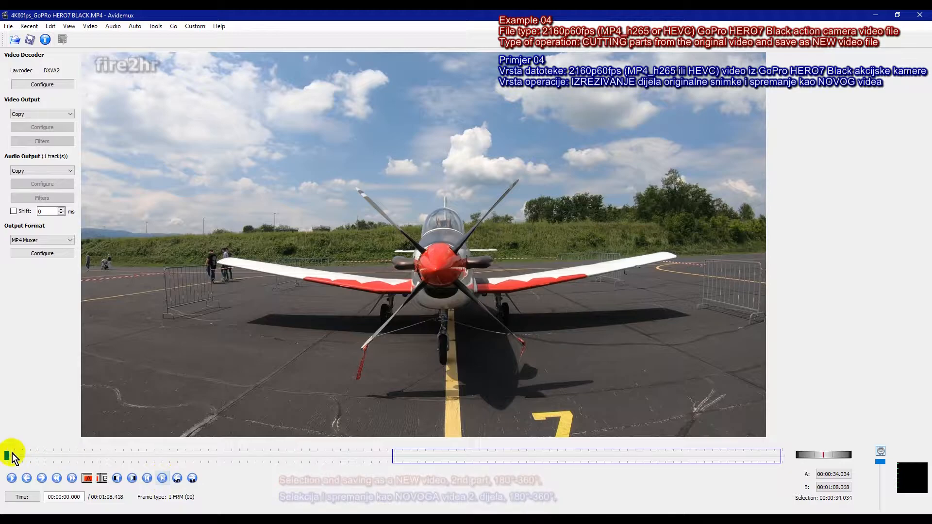
pyautogui.moveTo(7, 455); pyautogui.dragTo(394, 458)
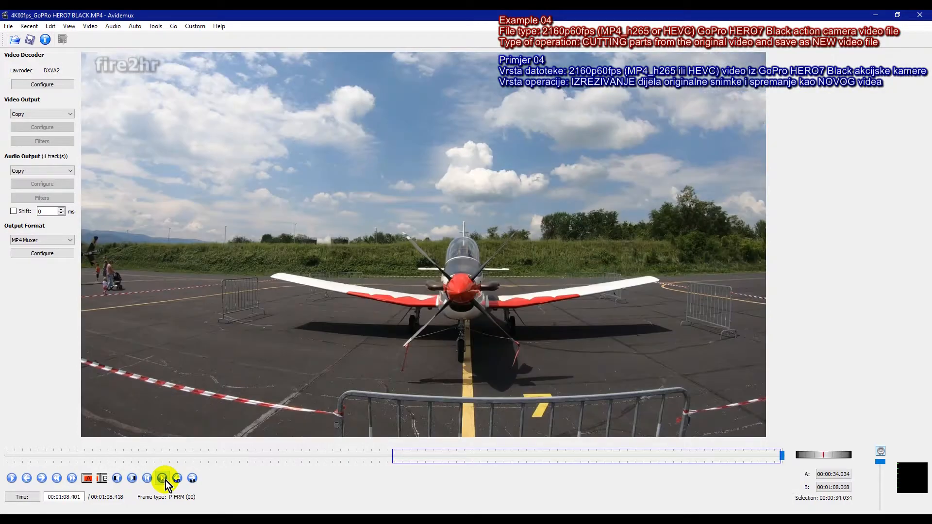
pyautogui.click(651, 455)
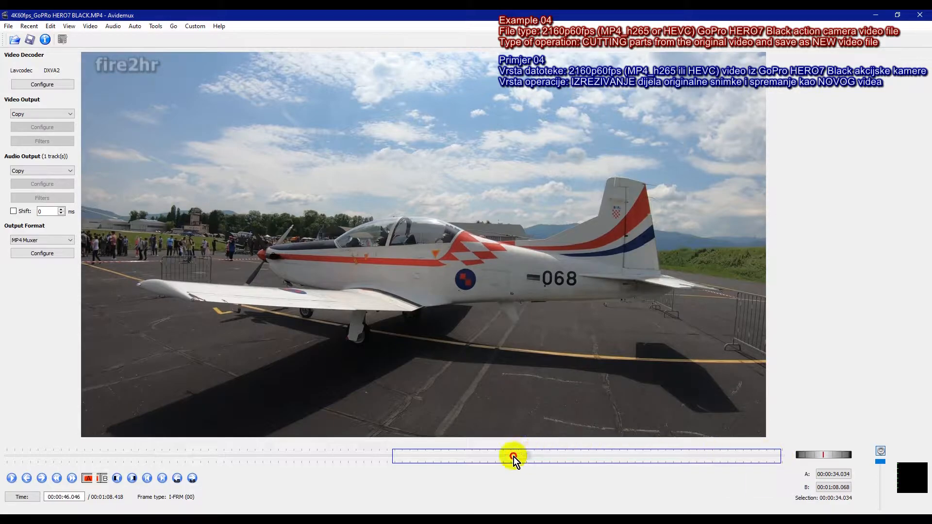
pyautogui.moveTo(513, 457); pyautogui.dragTo(394, 461)
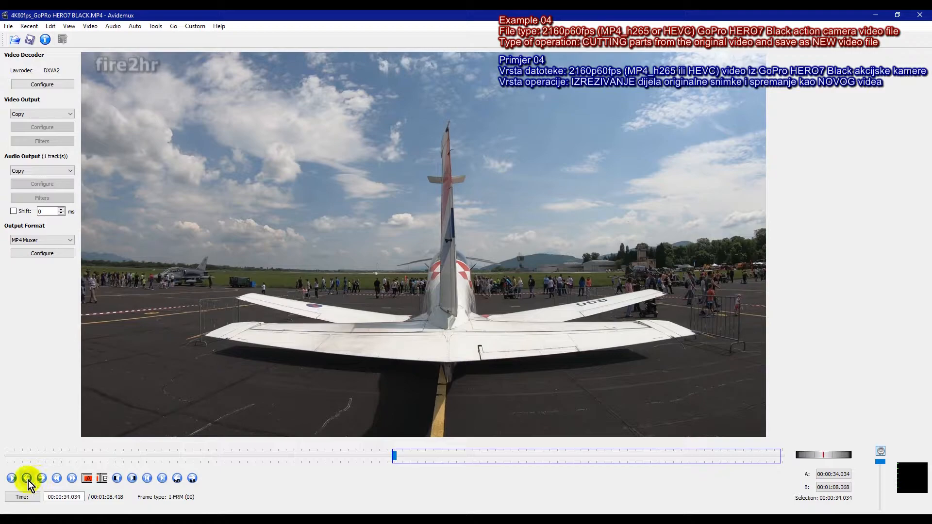
pyautogui.click(56, 479)
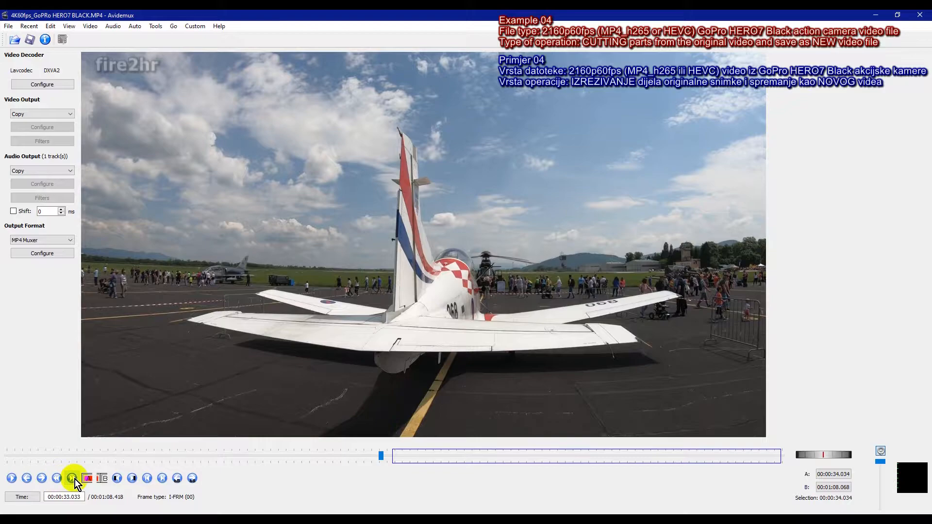
pyautogui.click(75, 479)
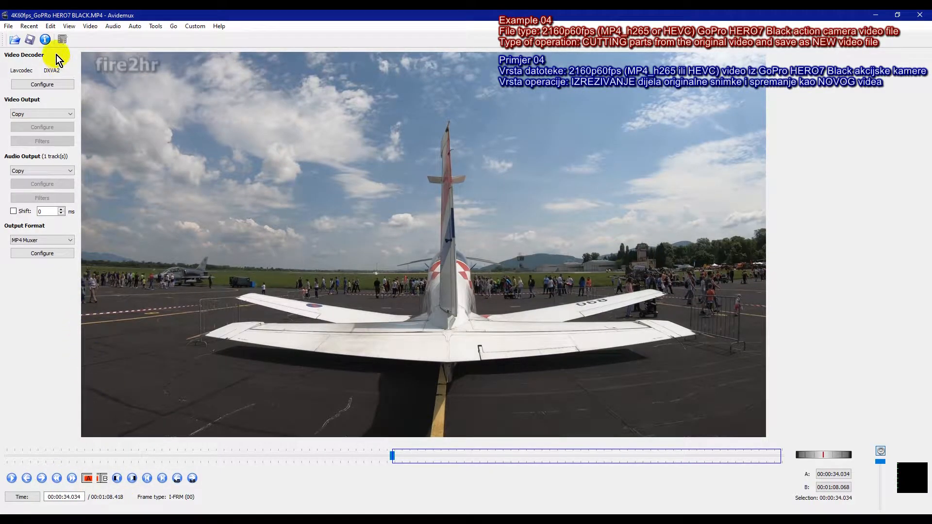
# - Save the selected section as 4K60fps_GoPRo HERO7 BLACK_edit_cut_2nd part.mp4 in the Videos folder, adapting the first part's file name
pyautogui.click(9, 28)
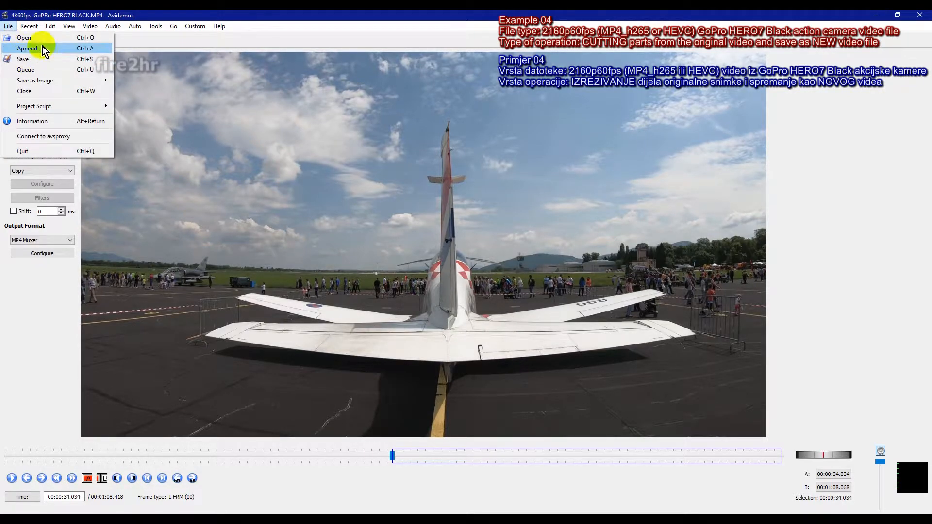
pyautogui.click(31, 62)
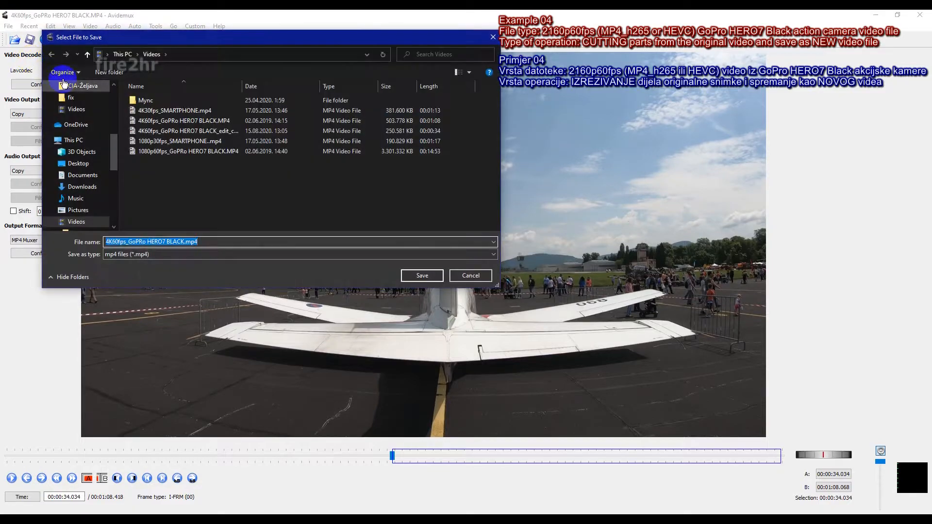
pyautogui.doubleClick(242, 86)
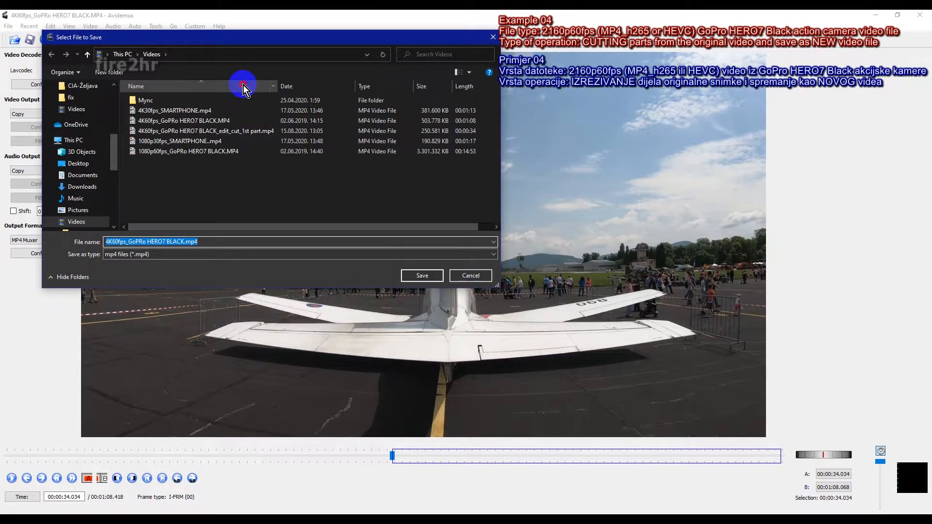
pyautogui.click(256, 135)
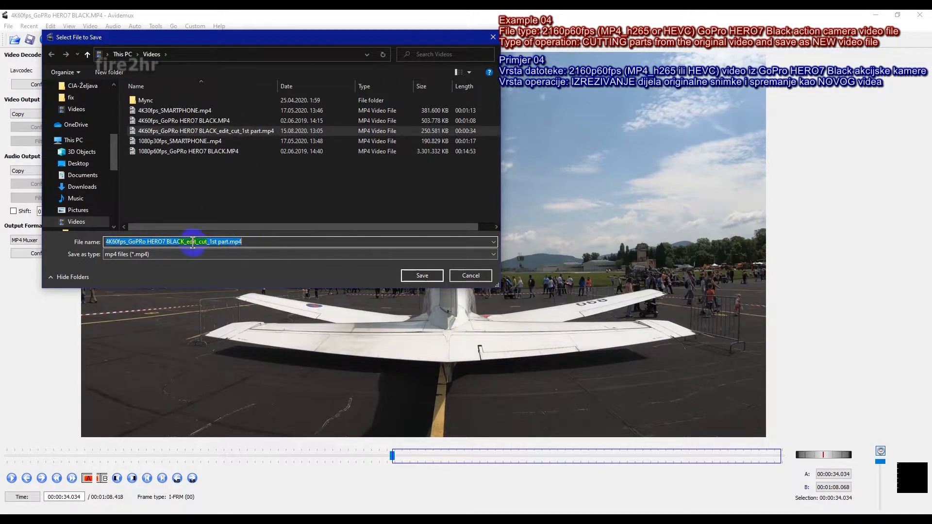
pyautogui.click(214, 242)
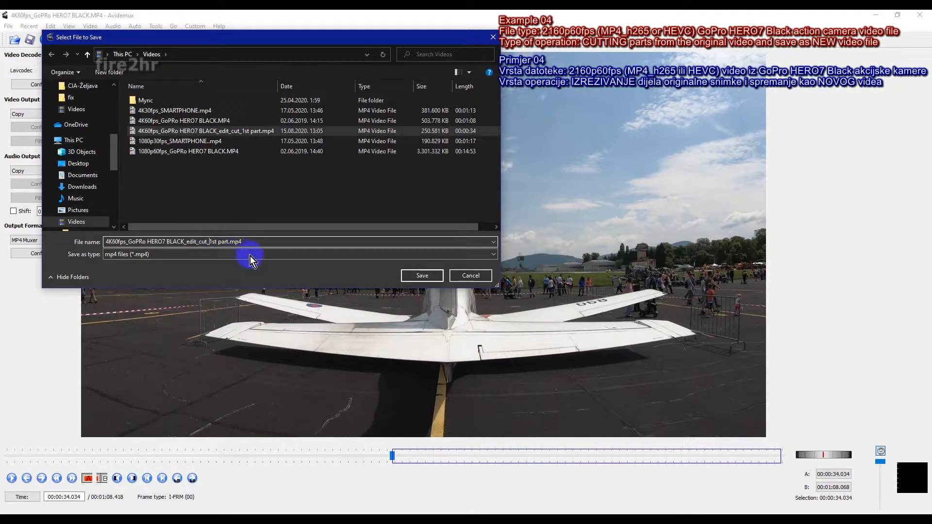
pyautogui.press('Delete')
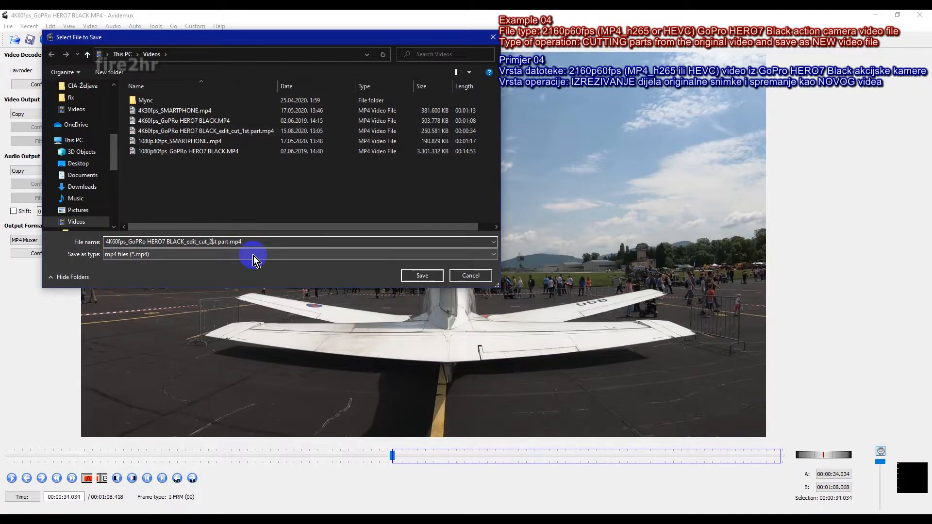
pyautogui.write('2nd')
pyautogui.press('Delete')
pyautogui.press('Delete')
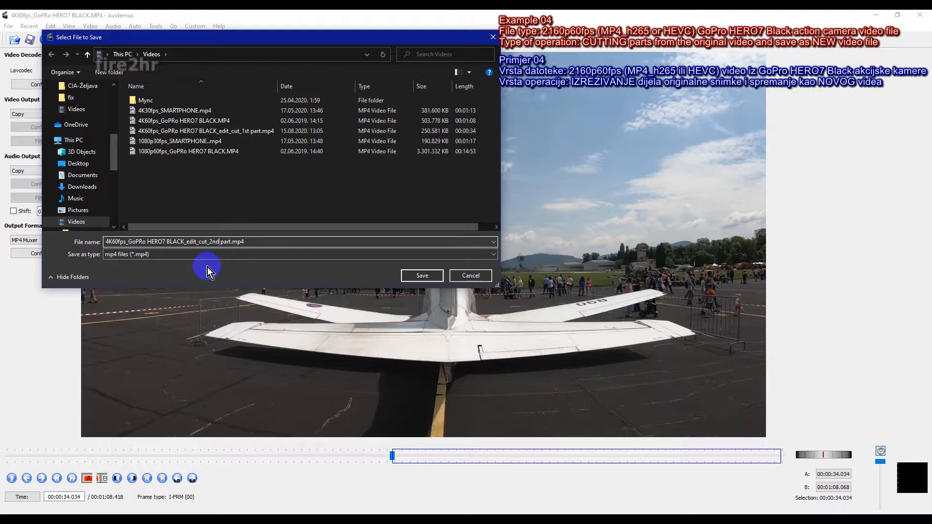
pyautogui.write('.')
pyautogui.press('Delete')
pyautogui.press('BackSpace')
pyautogui.click(415, 274)
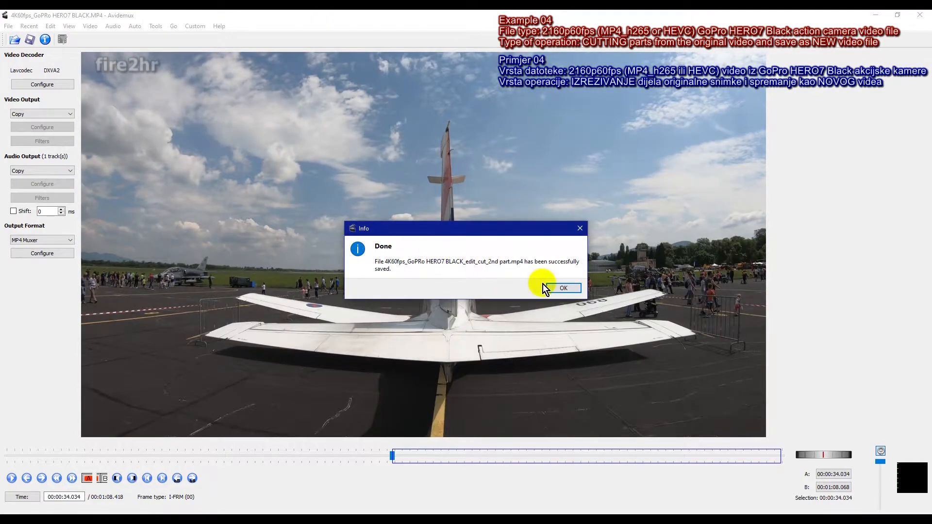
pyautogui.click(561, 286)
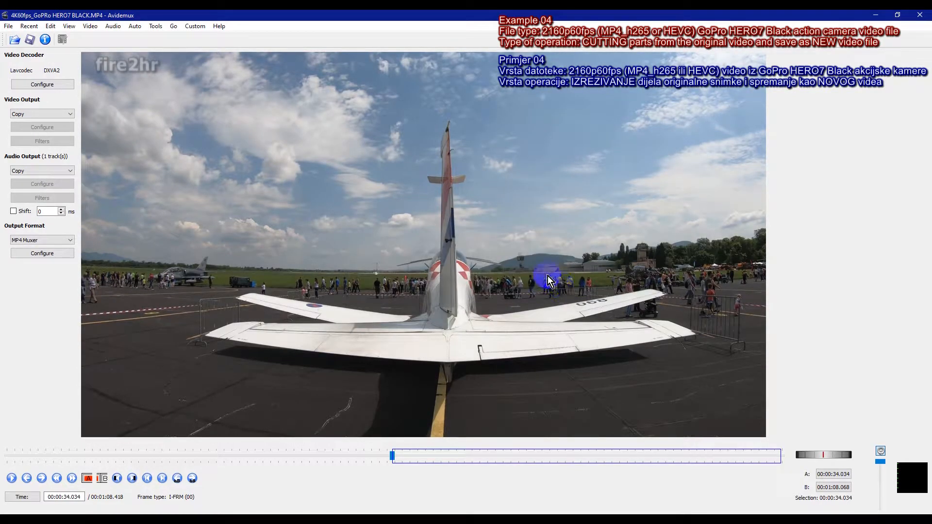
# - Switch to the Videos folder in File Explorer, play 4K60fps_GoPRo HERO7 BLACK_edit_cut_2nd part.mp4, skip through it, and close the player
pyautogui.moveTo(121, 523)
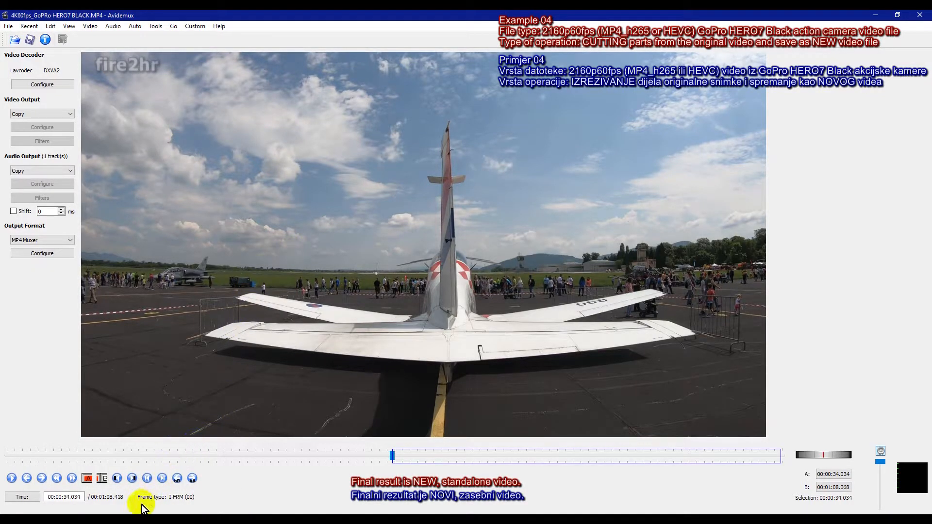
pyautogui.click(108, 478)
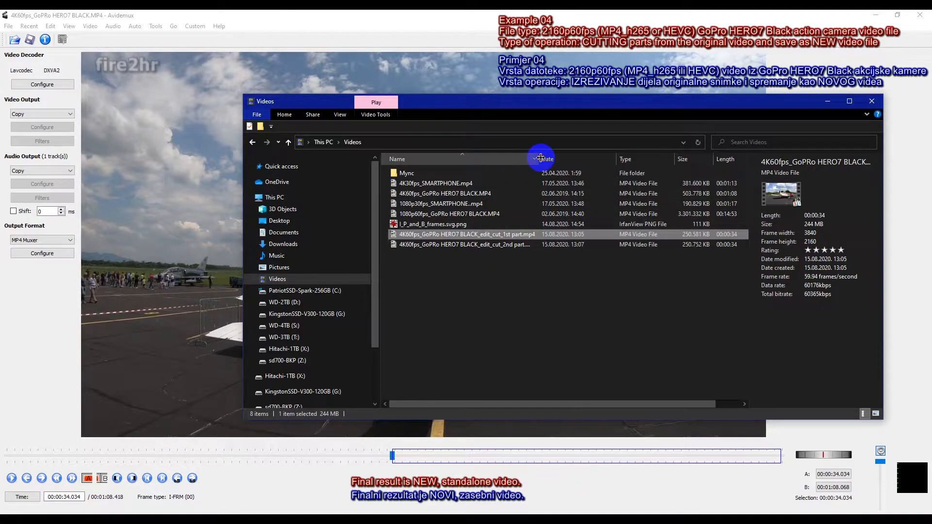
pyautogui.moveTo(540, 158); pyautogui.dragTo(542, 158)
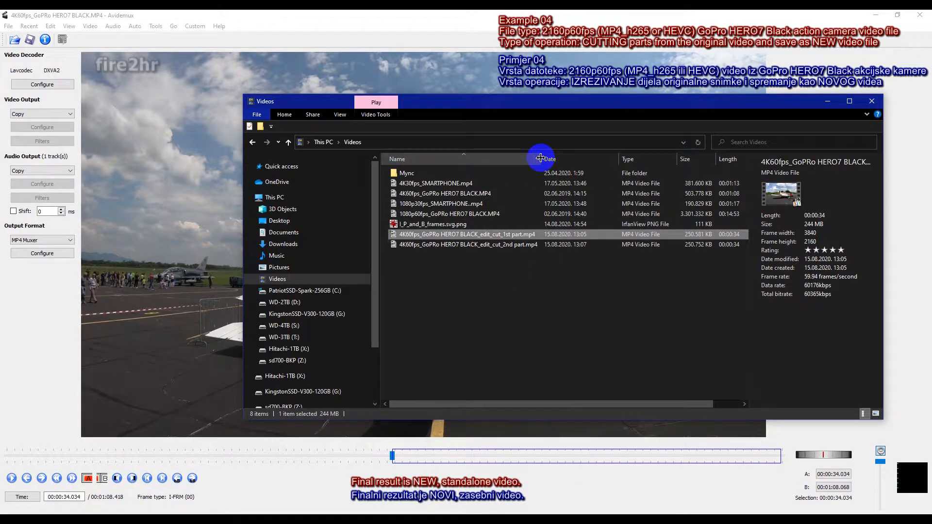
pyautogui.click(461, 249)
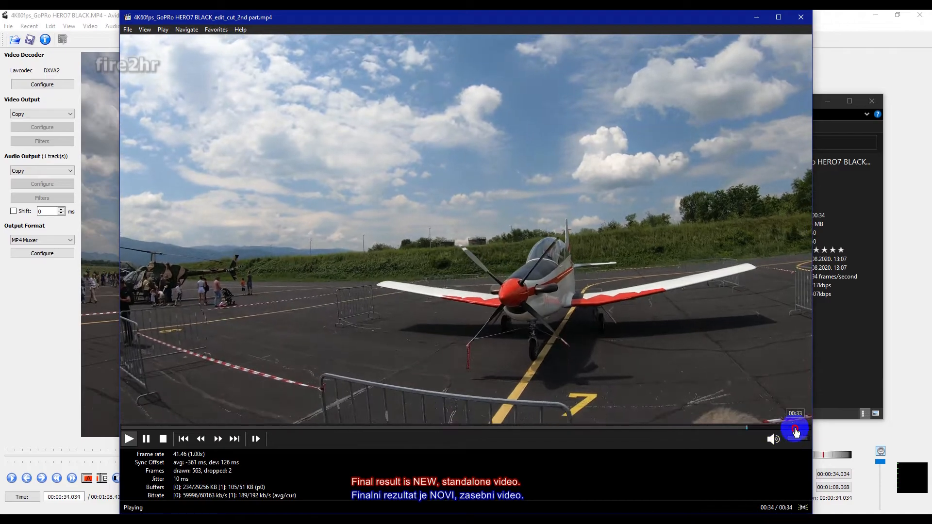
pyautogui.click(795, 429)
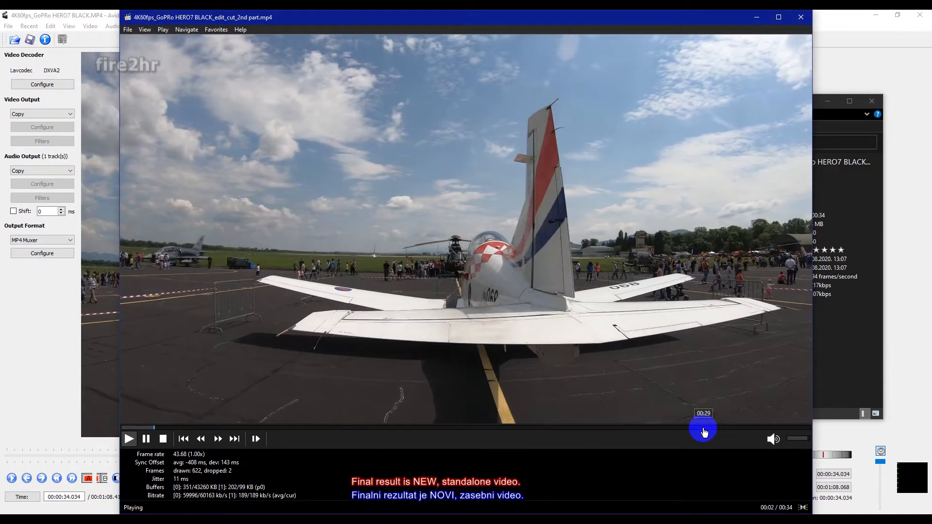
pyautogui.click(802, 22)
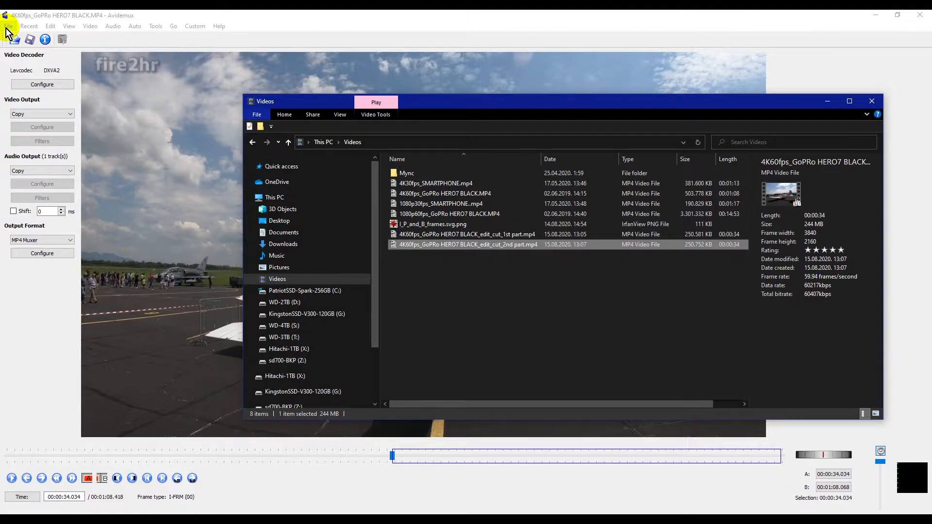
# - Return to Avidemux, close the current video, and open 4K60fps_GoPRo HERO7 BLACK_edit_cut_2nd part.mp4 from the Videos folder
pyautogui.click(7, 26)
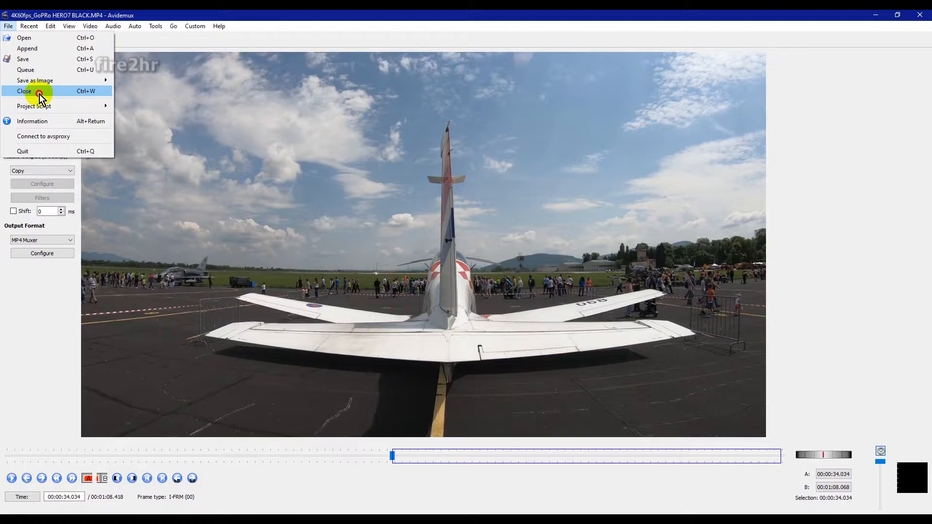
pyautogui.click(40, 94)
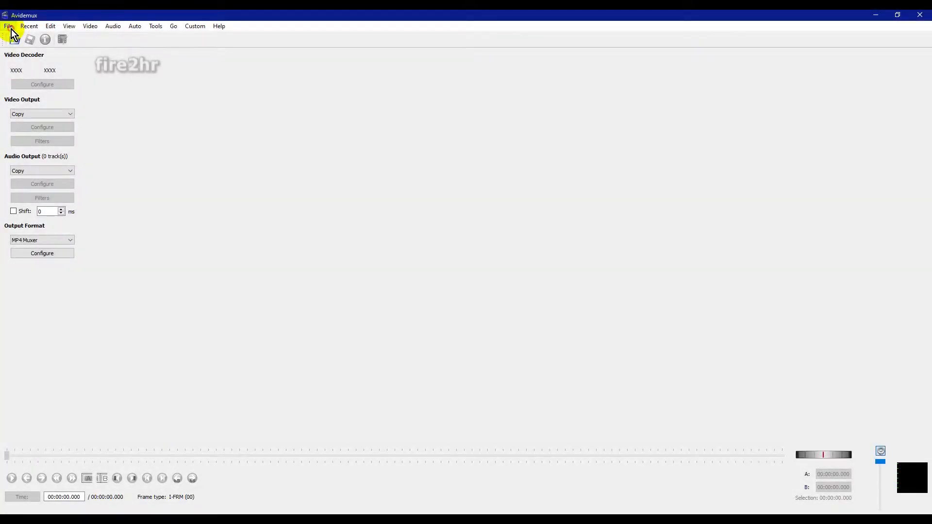
pyautogui.click(10, 27)
pyautogui.click(23, 38)
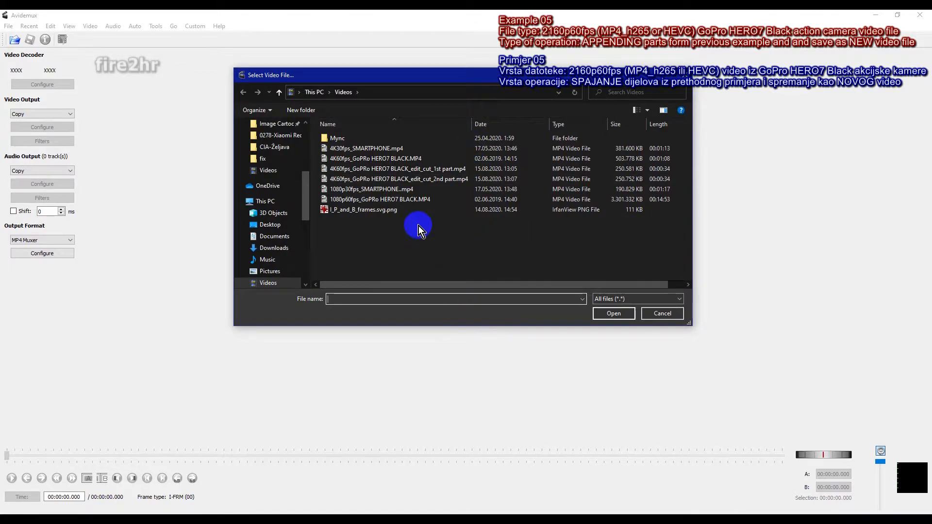
pyautogui.click(424, 180)
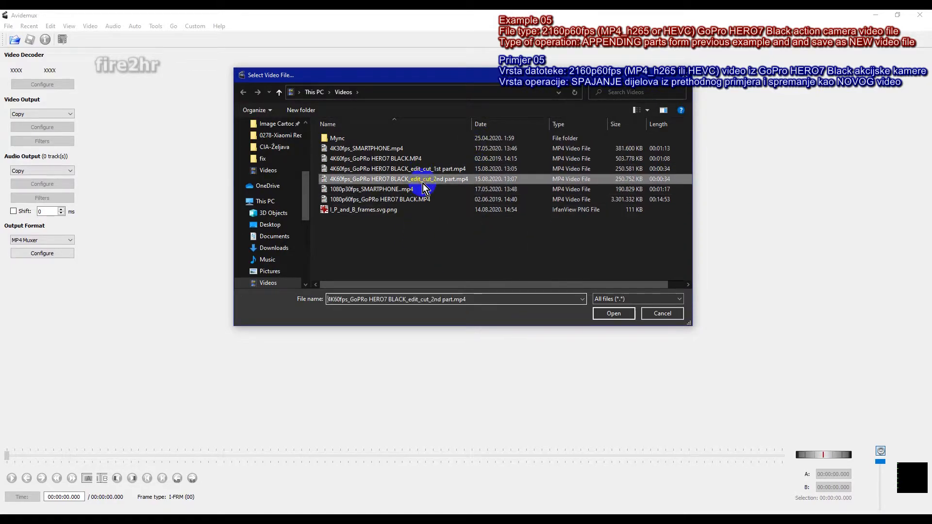
pyautogui.click(613, 313)
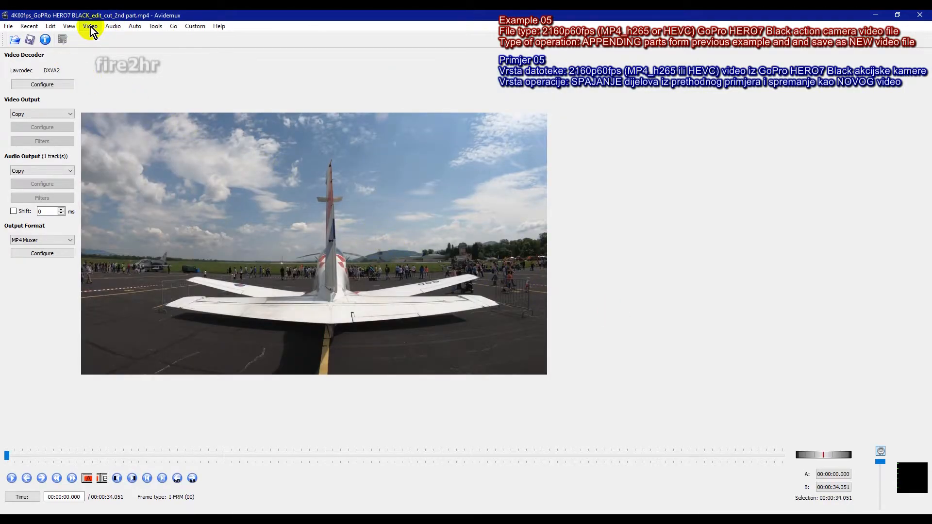
# - Fit the preview to the window, and check the opened clip by scrubbing through it and viewing its properties
pyautogui.click(69, 26)
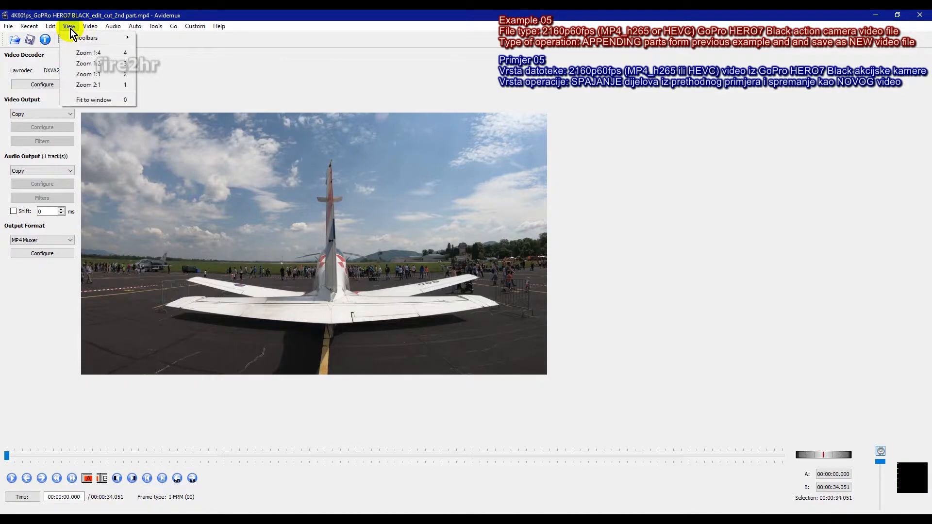
pyautogui.click(99, 100)
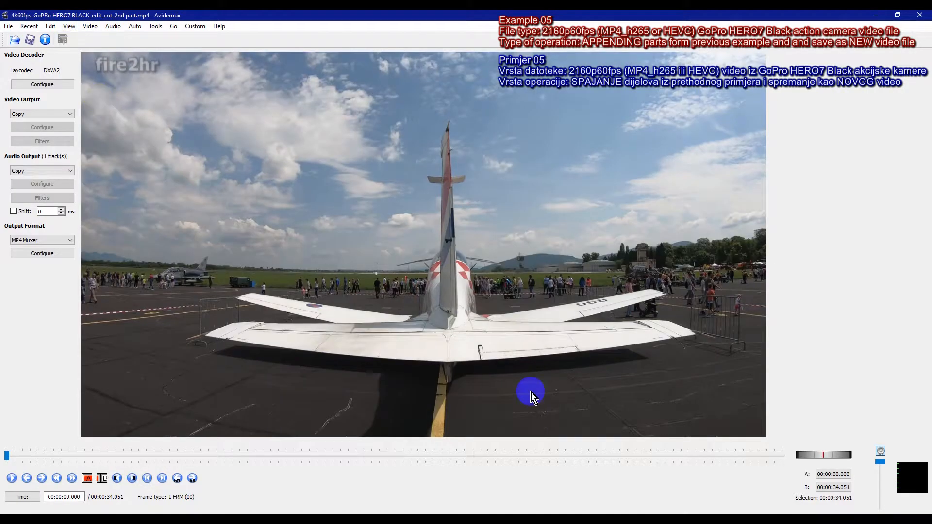
pyautogui.moveTo(8, 460)
pyautogui.mouseDown()
pyautogui.moveTo(171, 456)
pyautogui.moveTo(798, 484)
pyautogui.moveTo(2, 446)
pyautogui.mouseUp()
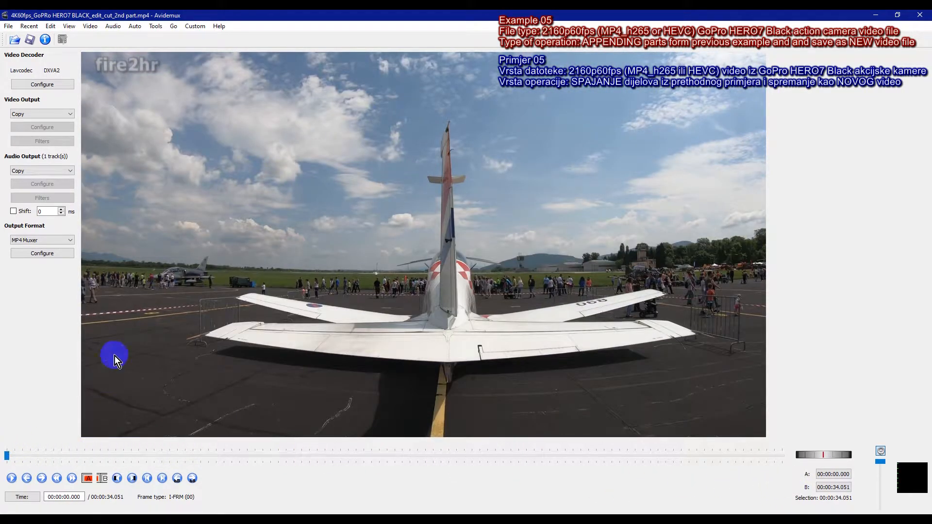
pyautogui.click(43, 41)
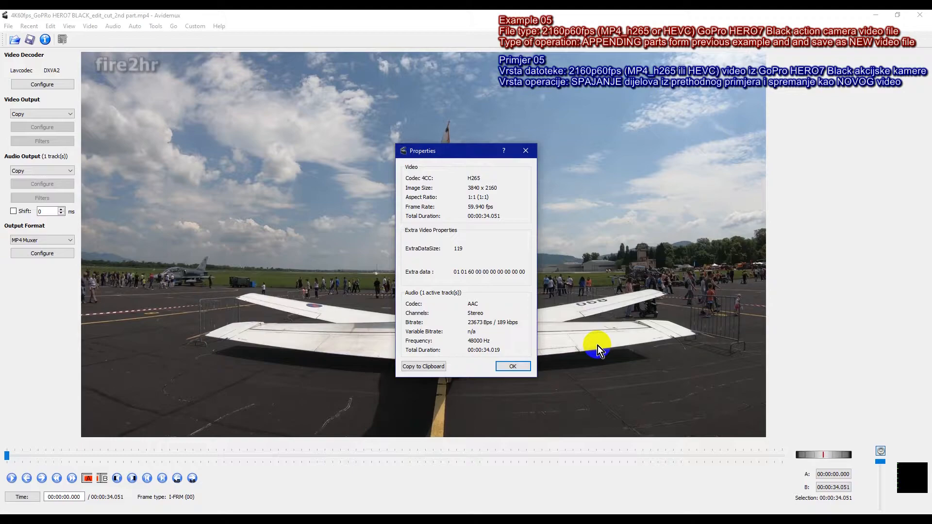
pyautogui.click(508, 365)
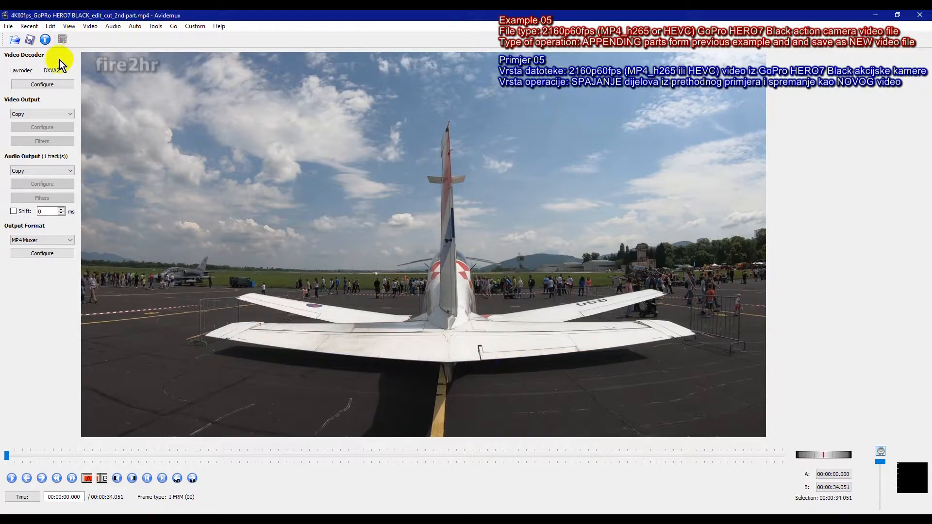
# - Append 4K60fps_GoPRo HERO7 BLACK_edit_cut_1st part.mp4 to the open clip, and scrub through the joined video, returning to its start
pyautogui.click(9, 27)
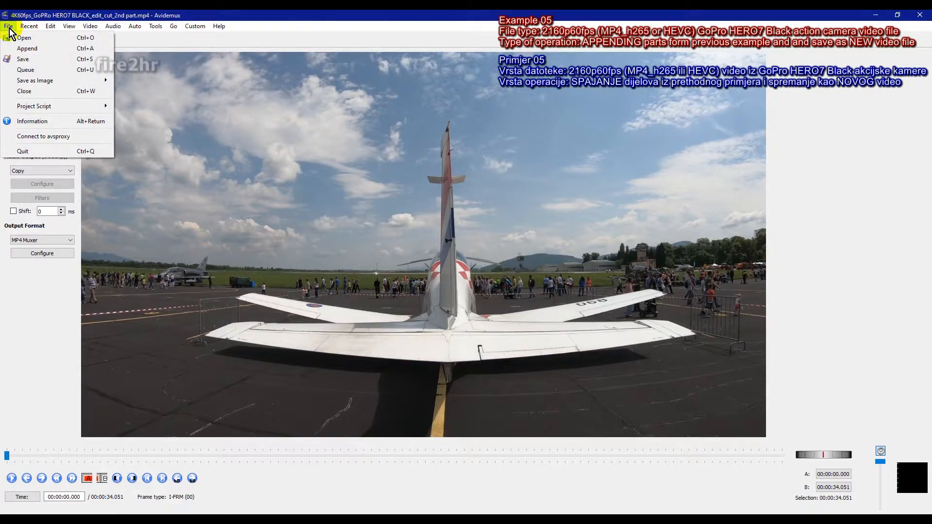
pyautogui.click(27, 51)
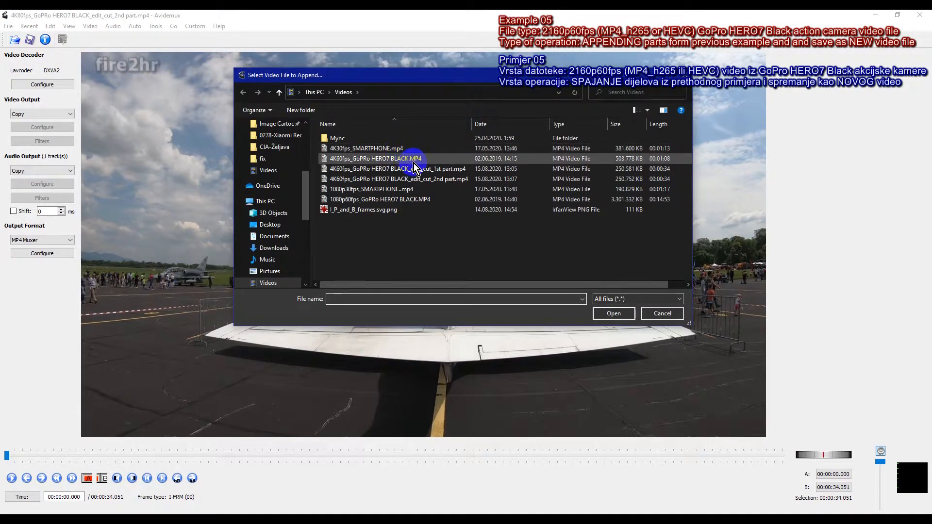
pyautogui.click(409, 171)
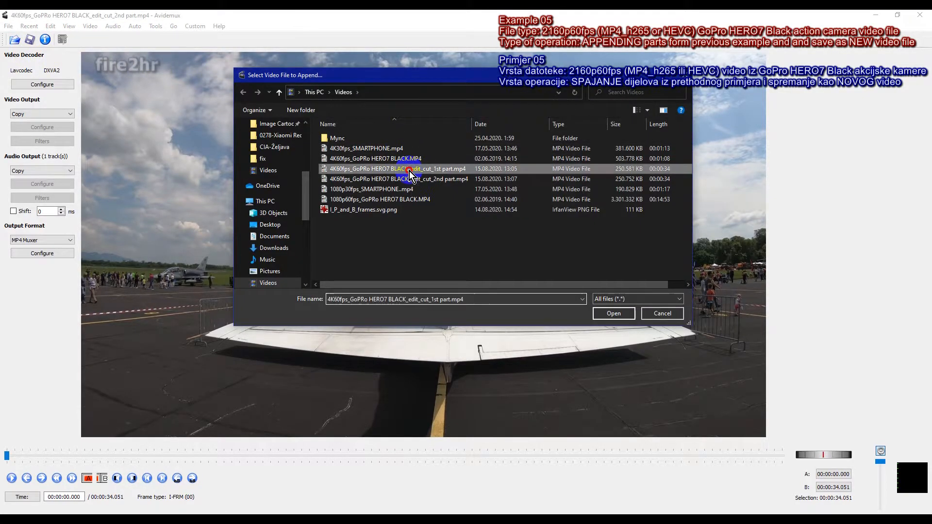
pyautogui.click(623, 315)
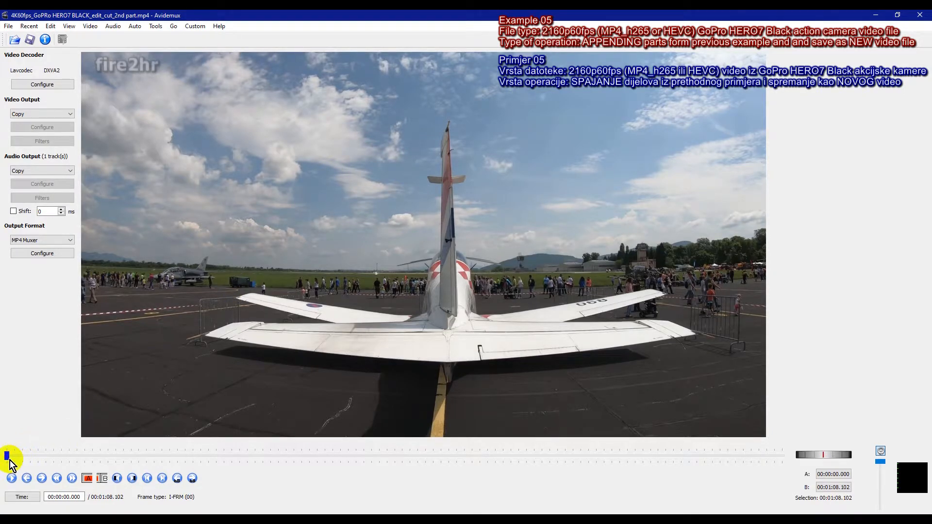
pyautogui.moveTo(10, 460); pyautogui.dragTo(6, 489)
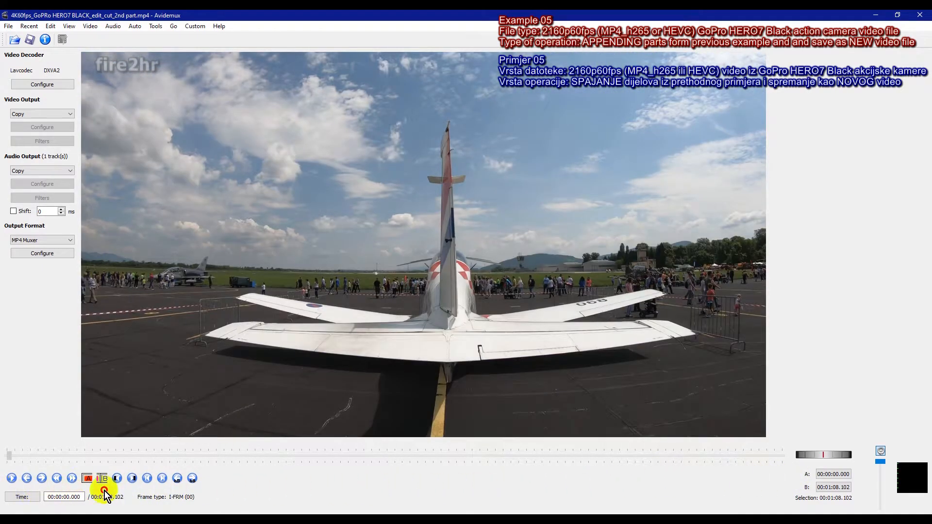
pyautogui.moveTo(104, 495); pyautogui.dragTo(6, 489)
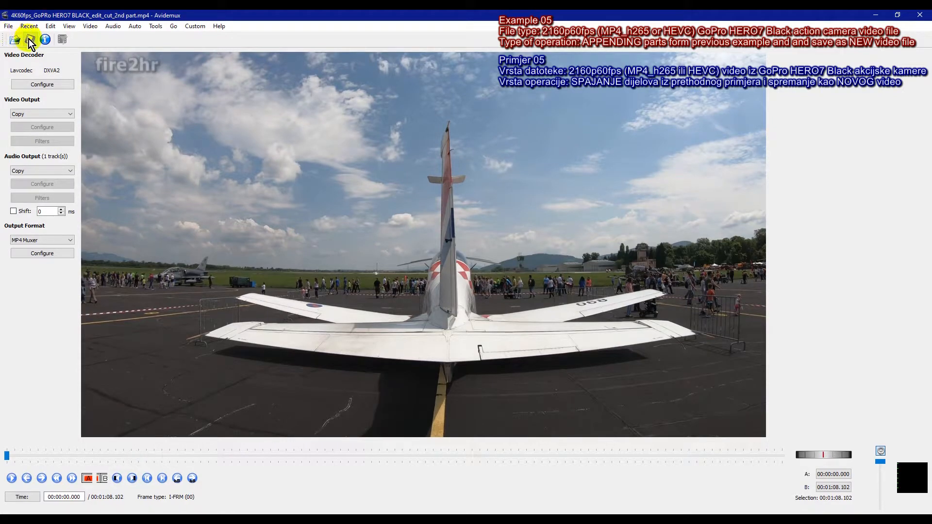
# - Save the joined video as 4K60fps_GoPRo HERO7 BLACK_edit_cut_2nd 1st part_edit.mp4 in the Videos folder, adding "1st" to the suggested name
pyautogui.click(29, 39)
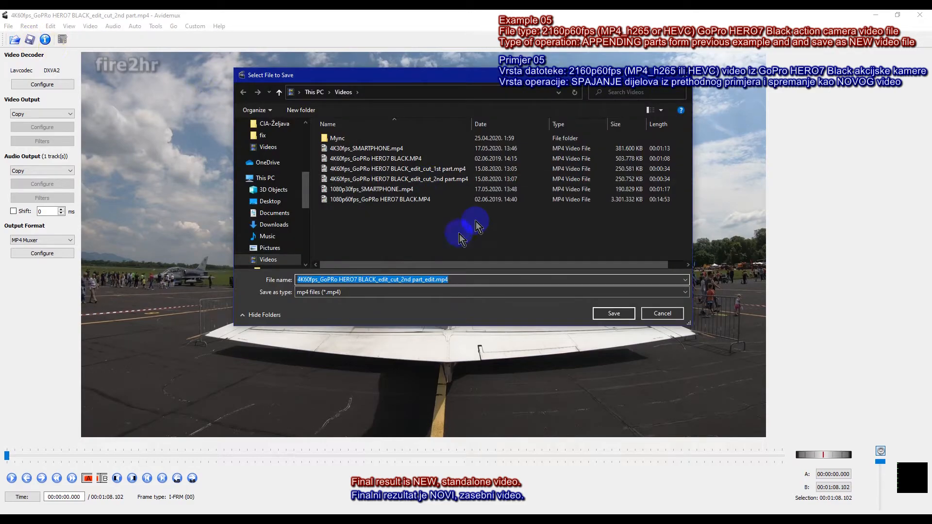
pyautogui.click(402, 280)
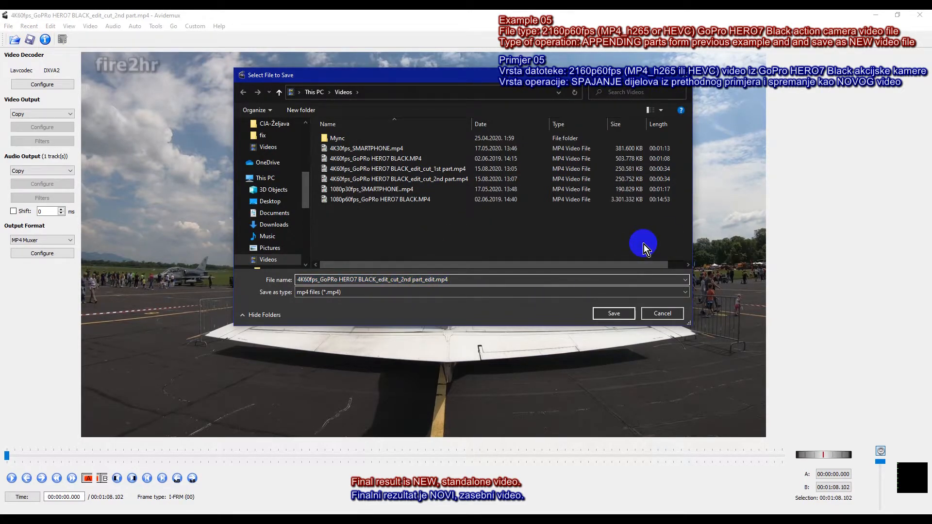
pyautogui.write('1st')
pyautogui.click(613, 313)
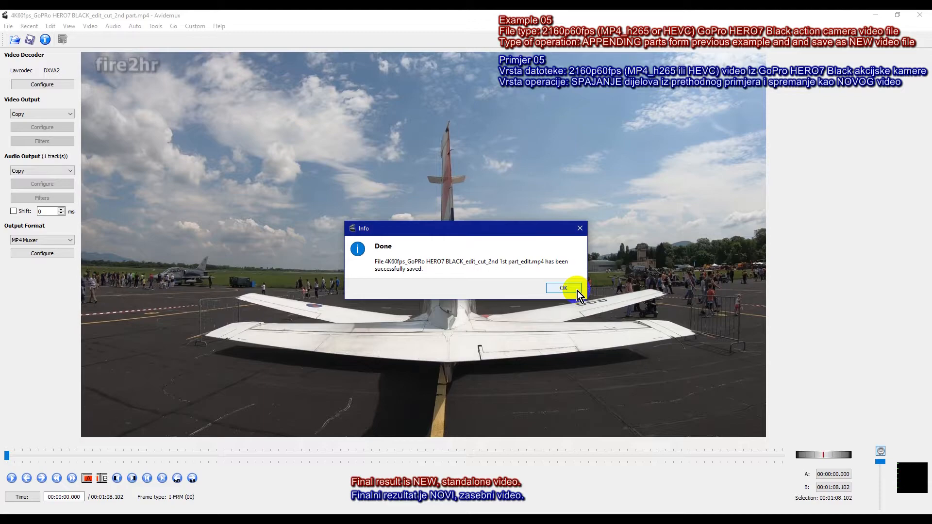
pyautogui.click(563, 288)
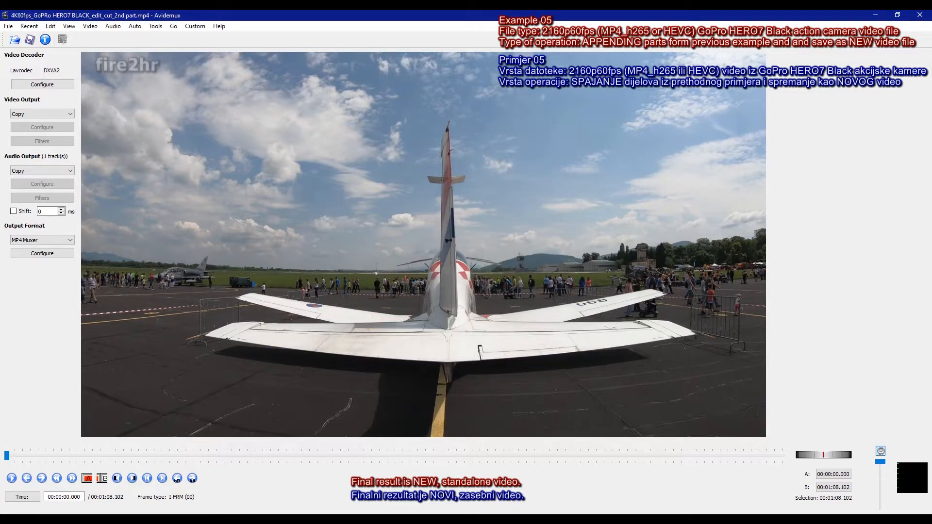
# - Switch to the Videos folder in File Explorer, widen the name column, and play 4K60fps_GoPRo HERO7 BLACK_edit_cut_2nd 1st part_edit.mp4
pyautogui.click(130, 519)
pyautogui.click(108, 490)
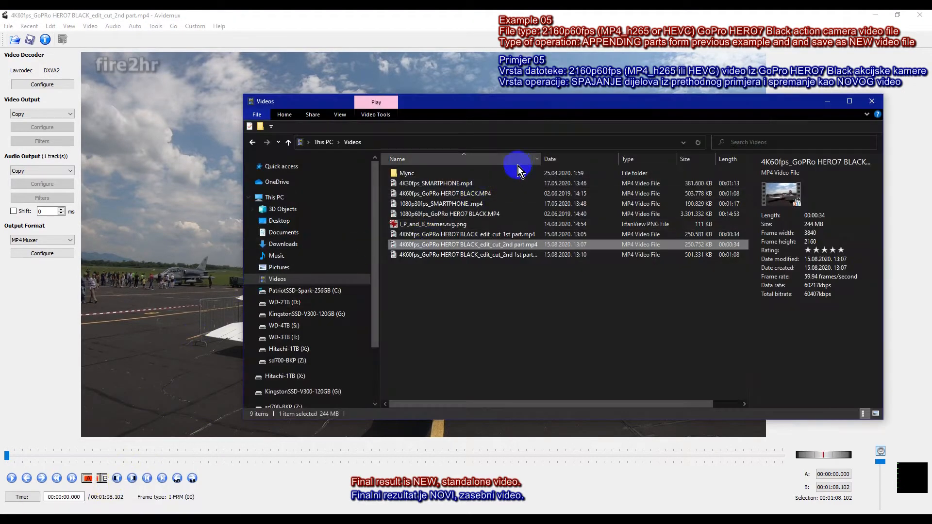
pyautogui.moveTo(541, 157); pyautogui.dragTo(562, 158)
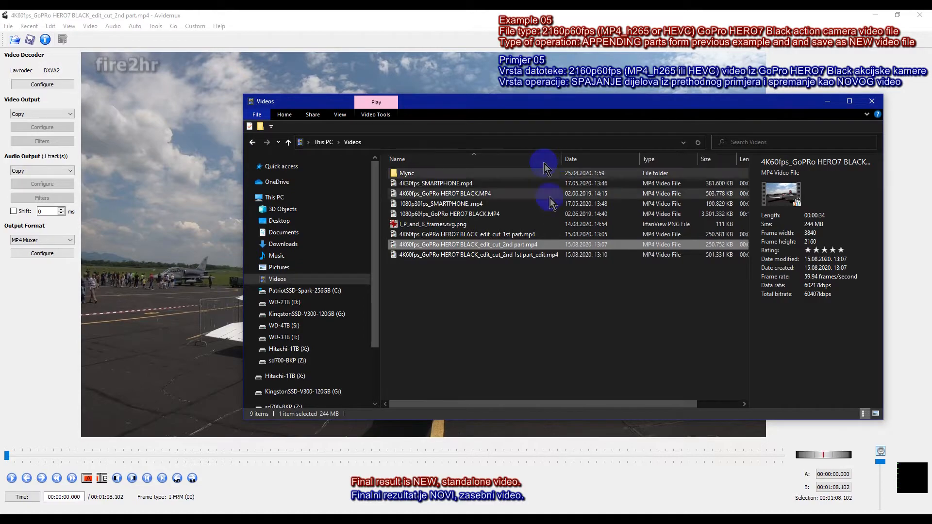
pyautogui.click(519, 256)
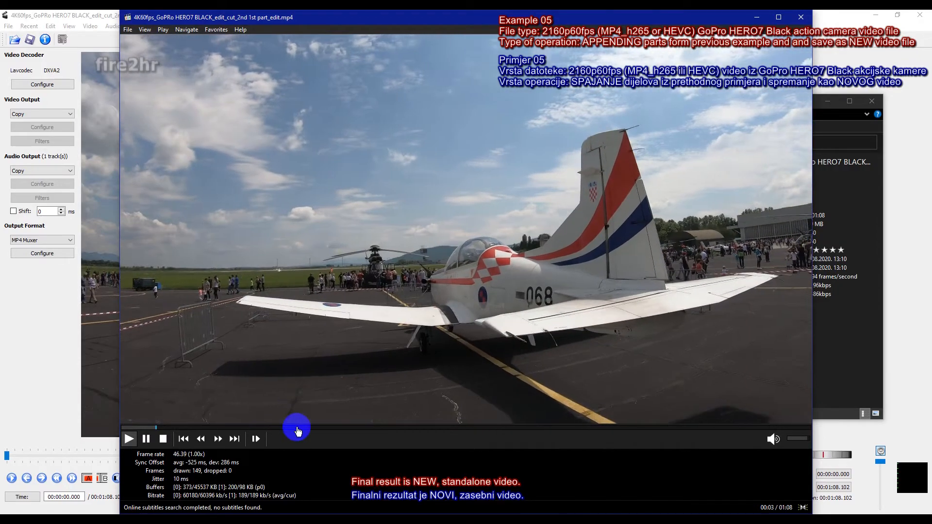
# - Skip through the joined video up to its end to check both parts and the transition, and close the player
pyautogui.click(297, 427)
pyautogui.click(390, 430)
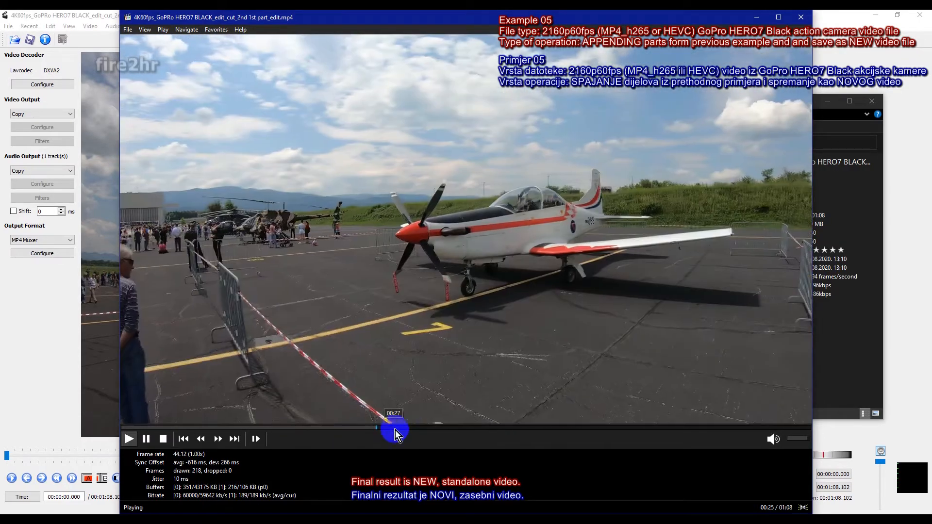
pyautogui.click(513, 428)
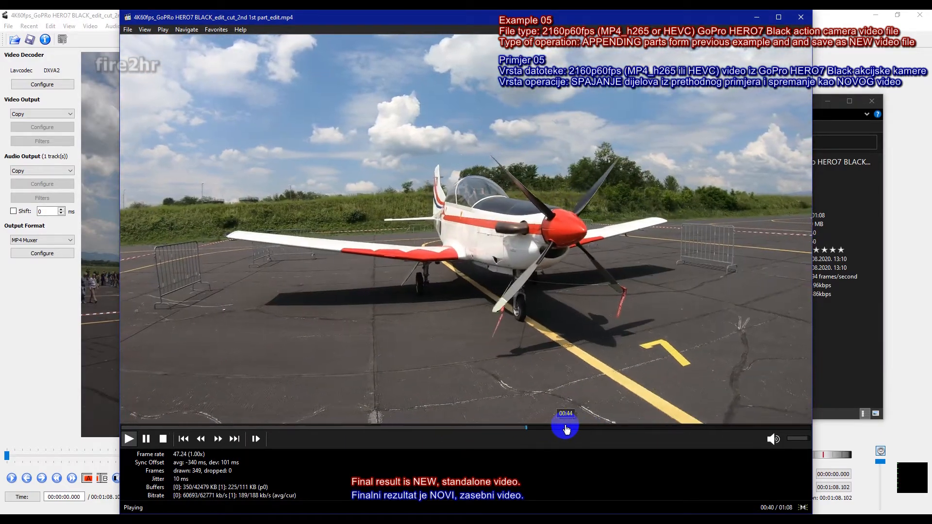
pyautogui.click(562, 428)
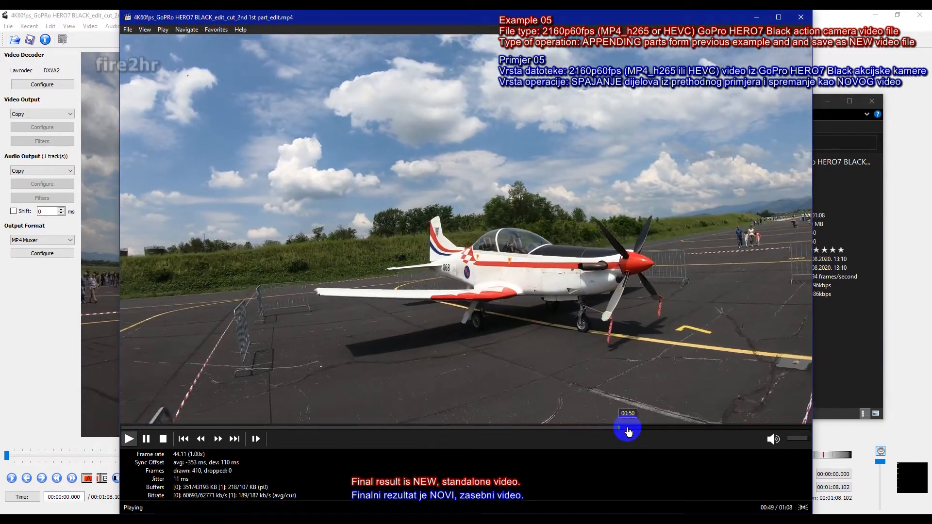
pyautogui.click(632, 429)
pyautogui.click(722, 429)
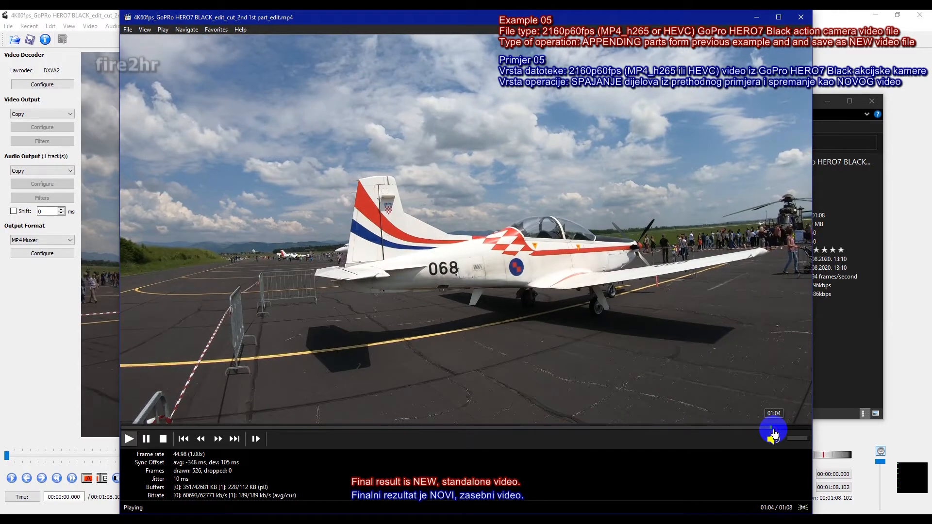
pyautogui.click(785, 430)
pyautogui.click(801, 18)
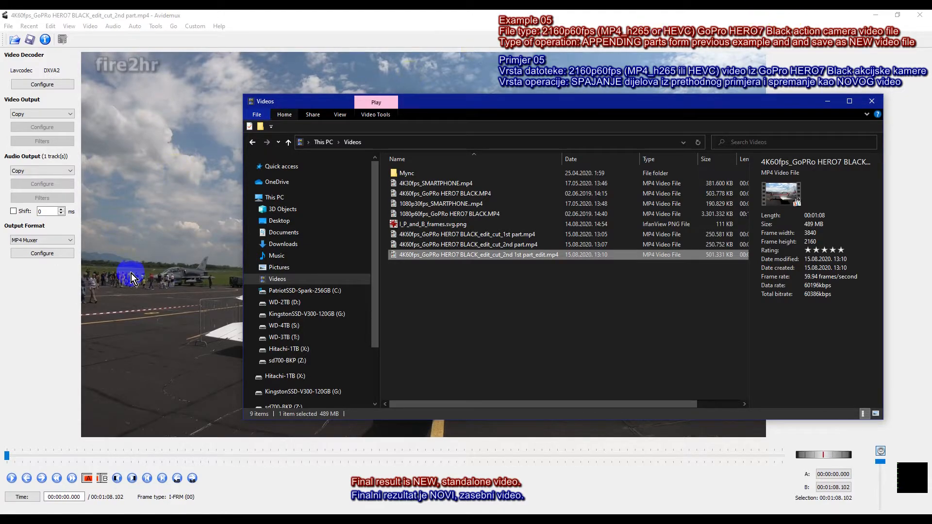
# - Back in Avidemux, close the current video, open 4K60fps_GoPRo HERO7 BLACK_edit_cut_2nd 1st part_edit.mp4 from the Videos folder and enlarge its preview
pyautogui.click(13, 27)
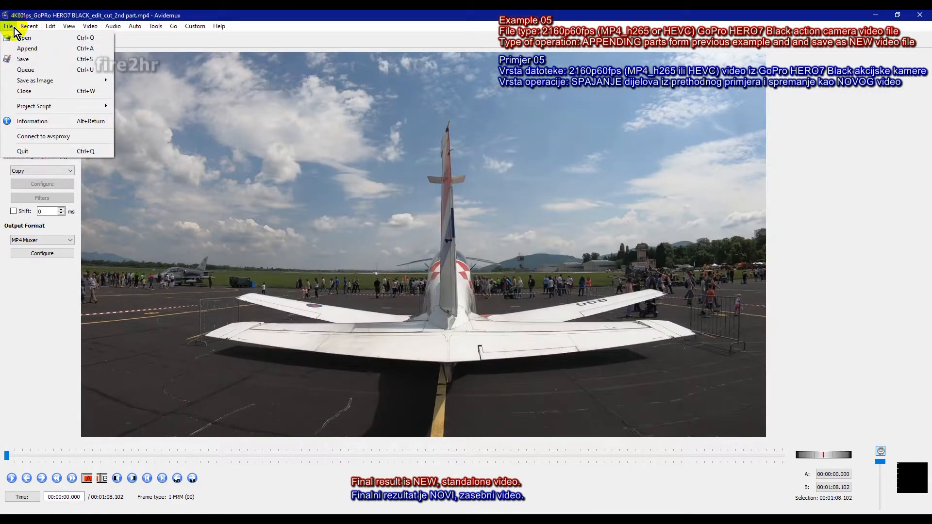
pyautogui.click(20, 92)
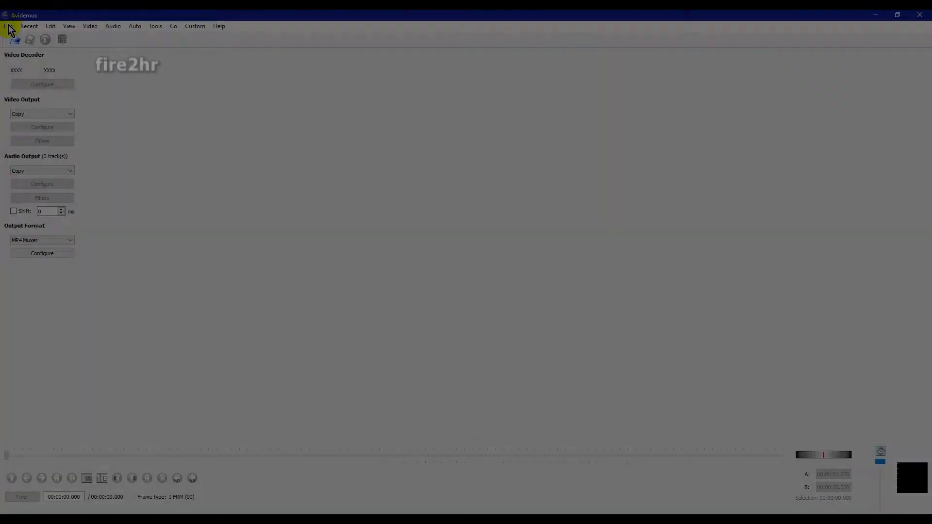
pyautogui.click(10, 27)
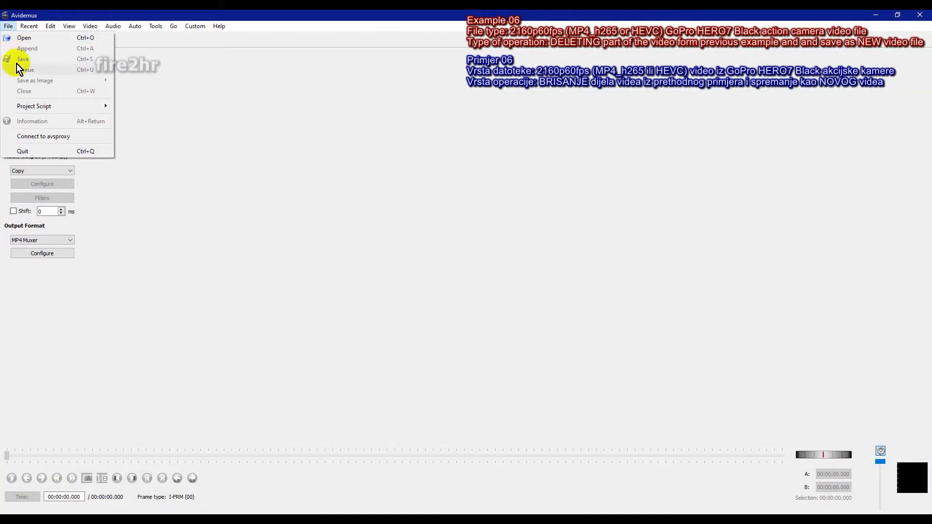
pyautogui.click(25, 37)
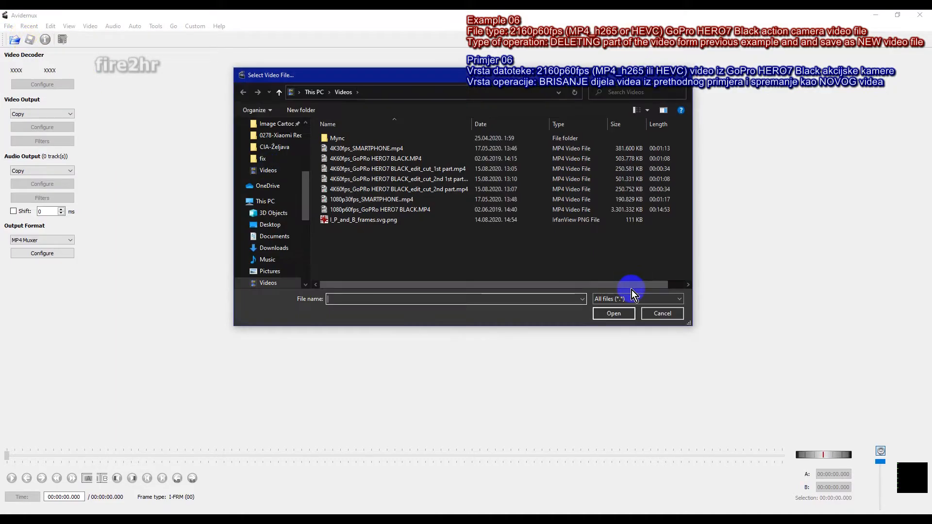
pyautogui.doubleClick(477, 124)
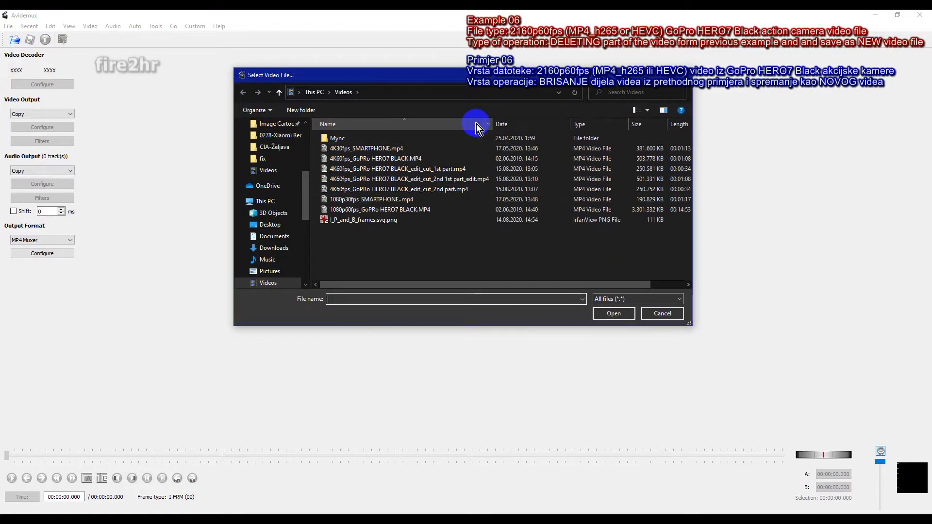
pyautogui.click(410, 179)
pyautogui.click(614, 314)
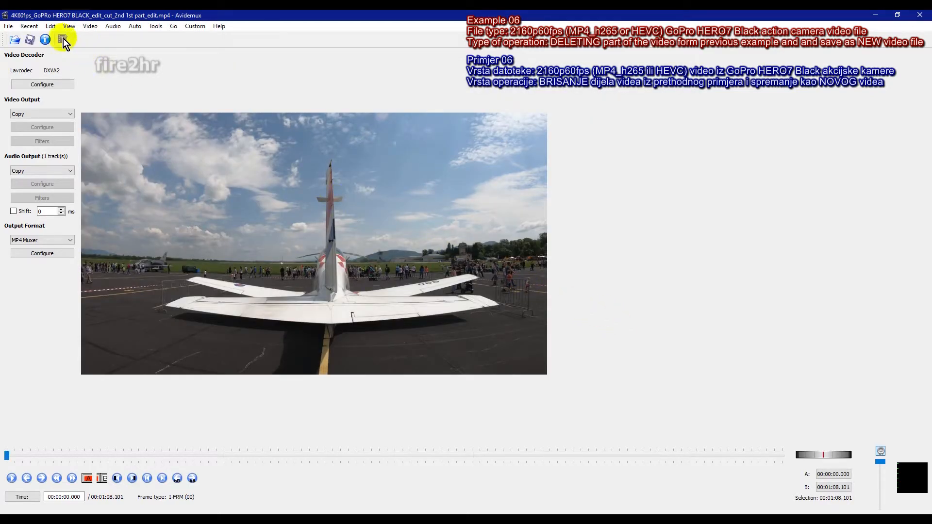
pyautogui.click(68, 26)
pyautogui.click(92, 99)
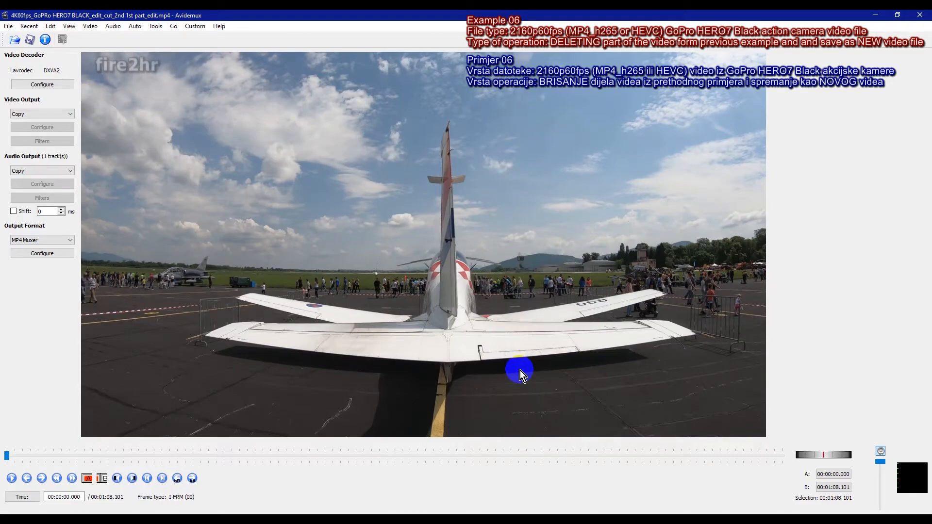
# - Scrub through the whole clip and back to its start, and check its video and audio properties
pyautogui.moveTo(28, 455); pyautogui.dragTo(791, 456)
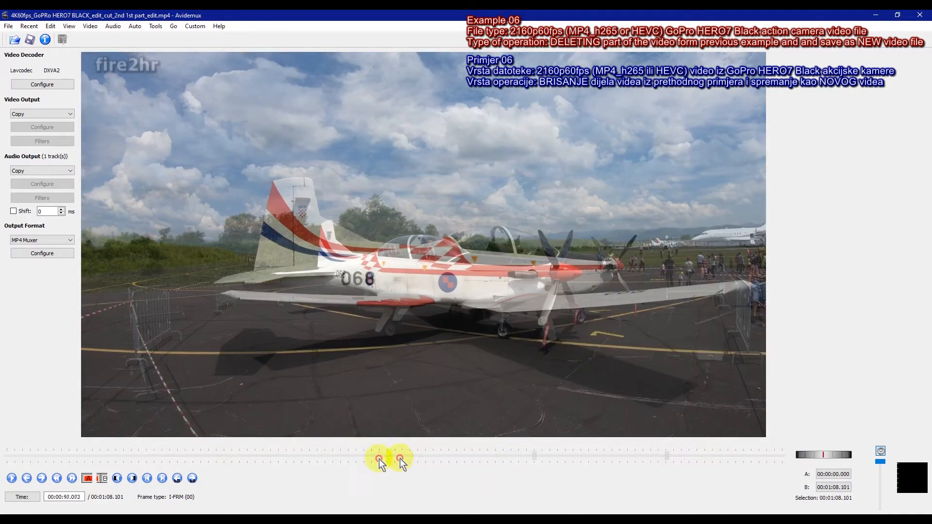
pyautogui.moveTo(400, 459); pyautogui.dragTo(3, 479)
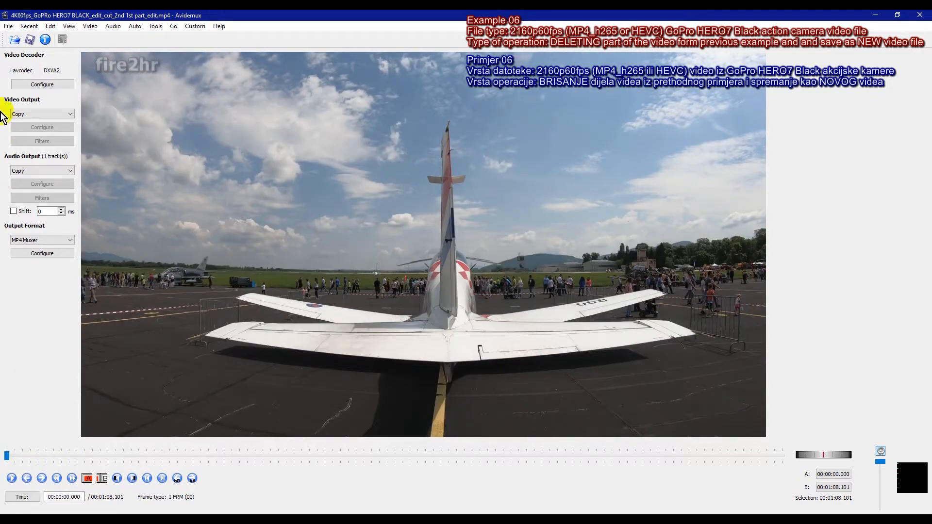
pyautogui.click(45, 39)
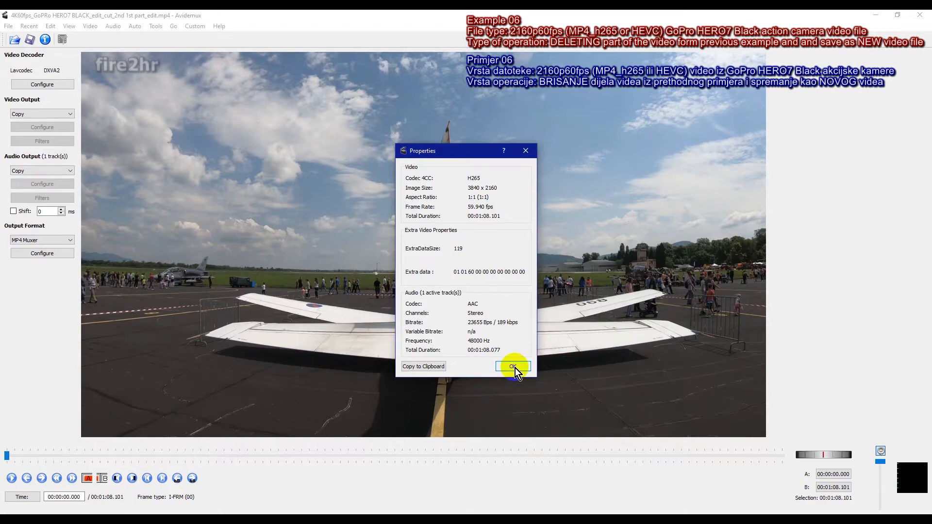
pyautogui.click(515, 368)
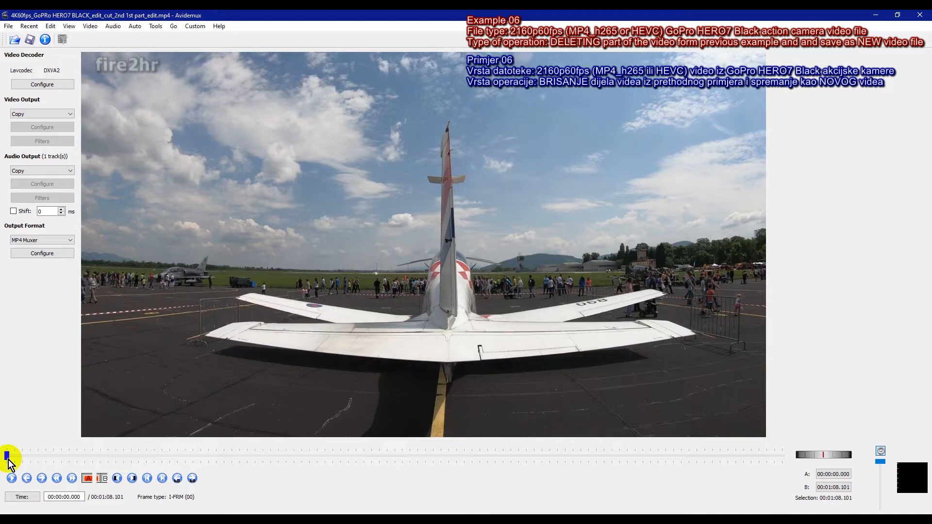
# - Advance from the clip's start through the keyframes and set marker A at the I-frame at 00:00:15.015
pyautogui.click(45, 479)
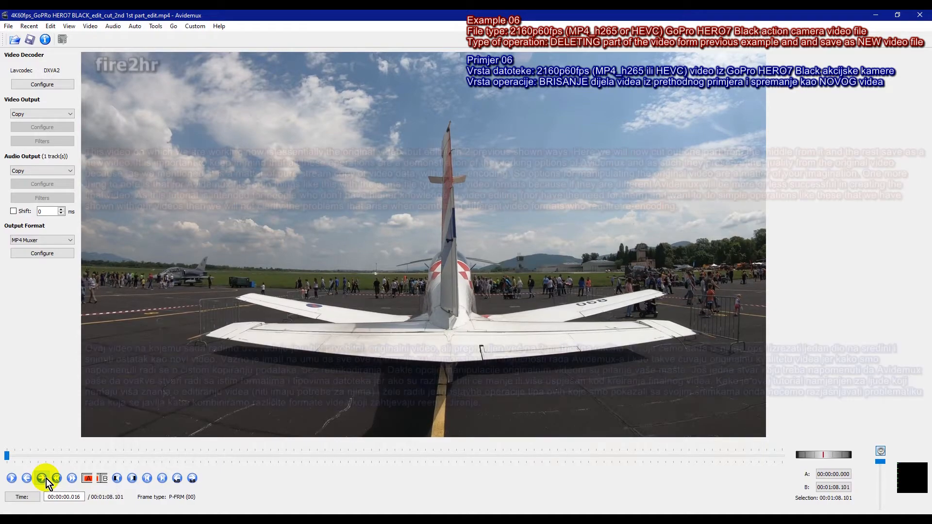
pyautogui.click(5, 457)
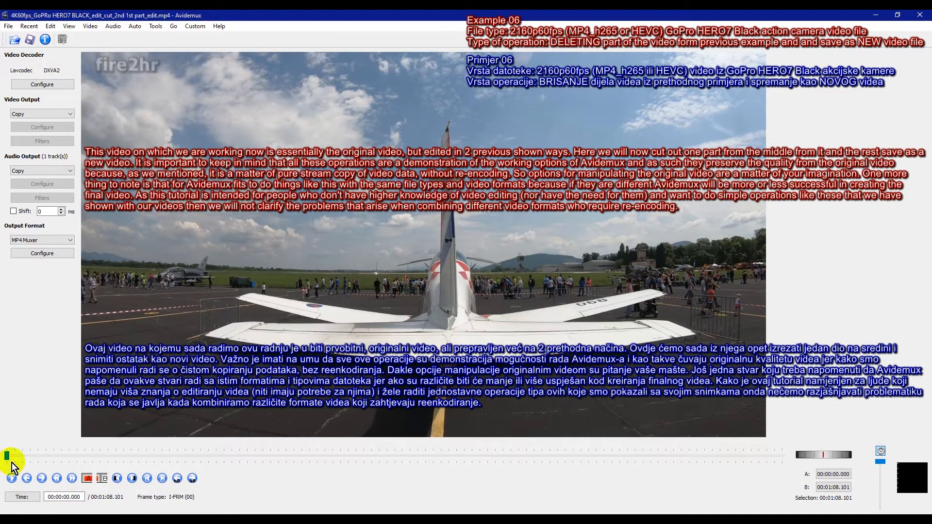
pyautogui.click(71, 479)
pyautogui.click(72, 479)
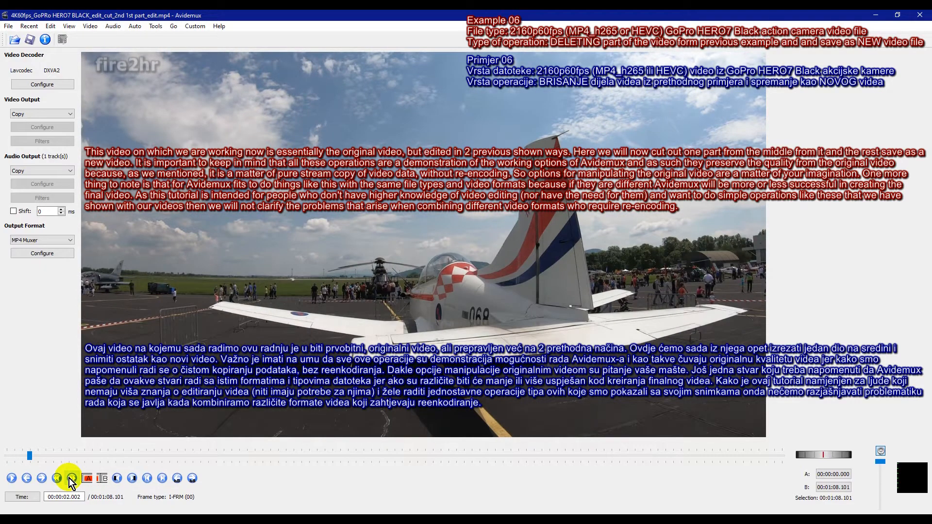
pyautogui.click(72, 480)
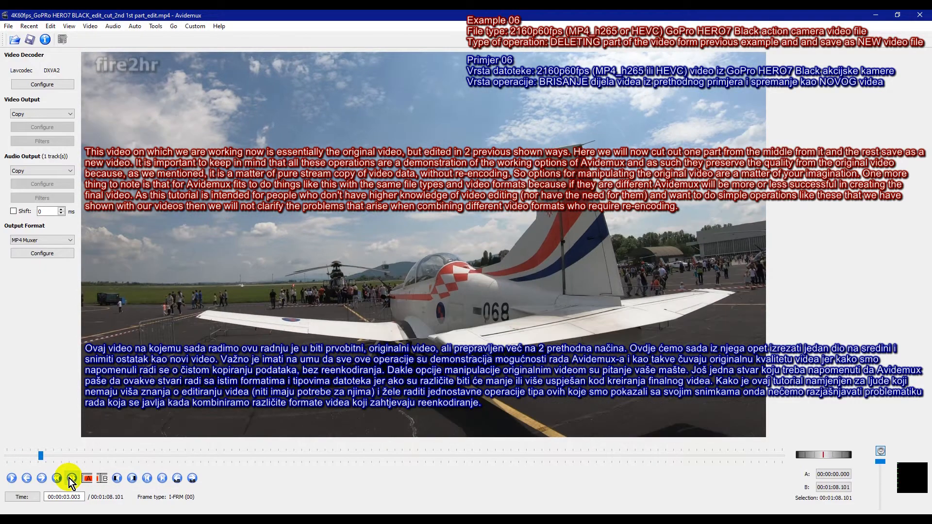
pyautogui.click(71, 479)
pyautogui.click(71, 479)
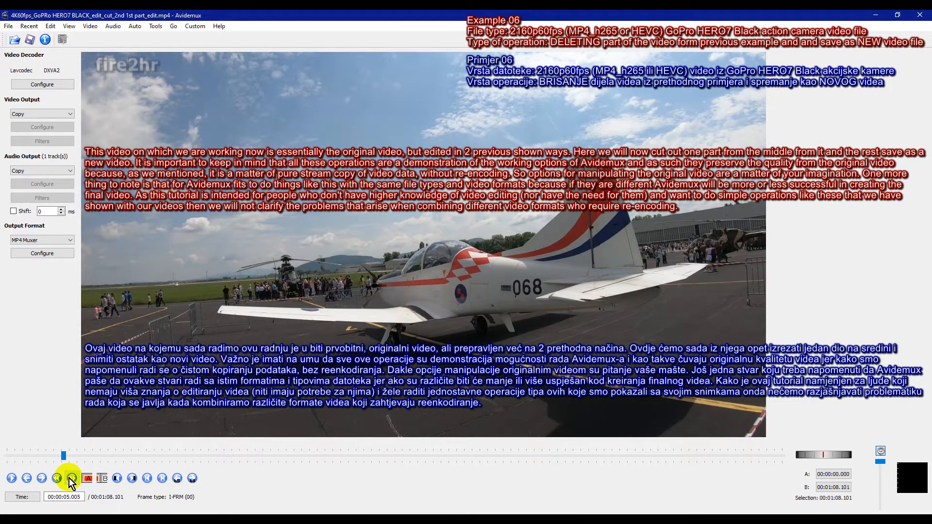
pyautogui.click(72, 479)
pyautogui.click(71, 479)
pyautogui.click(72, 479)
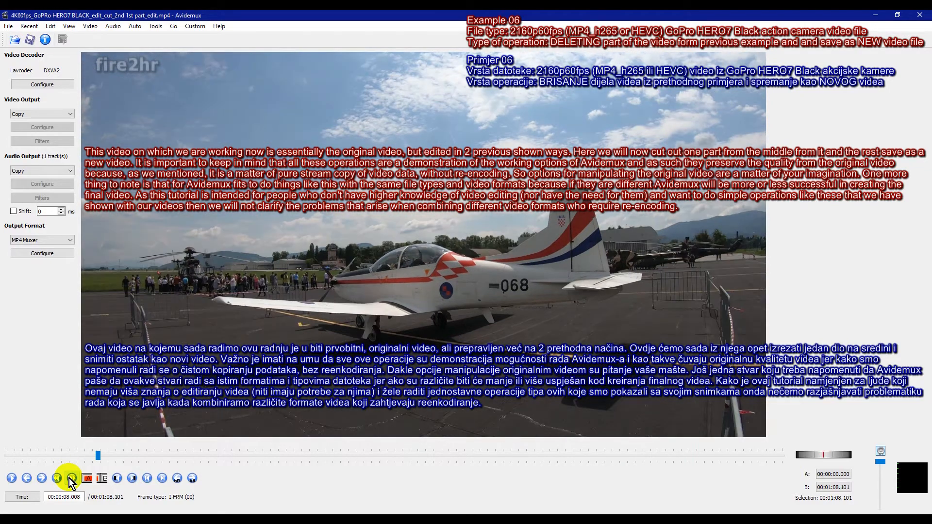
pyautogui.click(71, 479)
pyautogui.click(71, 479)
pyautogui.click(71, 479)
pyautogui.click(72, 479)
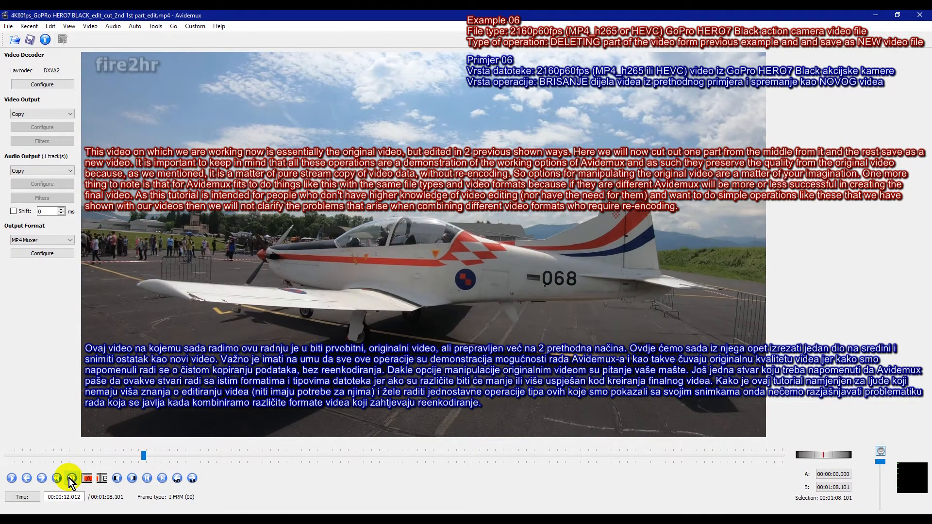
pyautogui.click(71, 479)
pyautogui.click(71, 479)
pyautogui.click(71, 479)
pyautogui.click(71, 480)
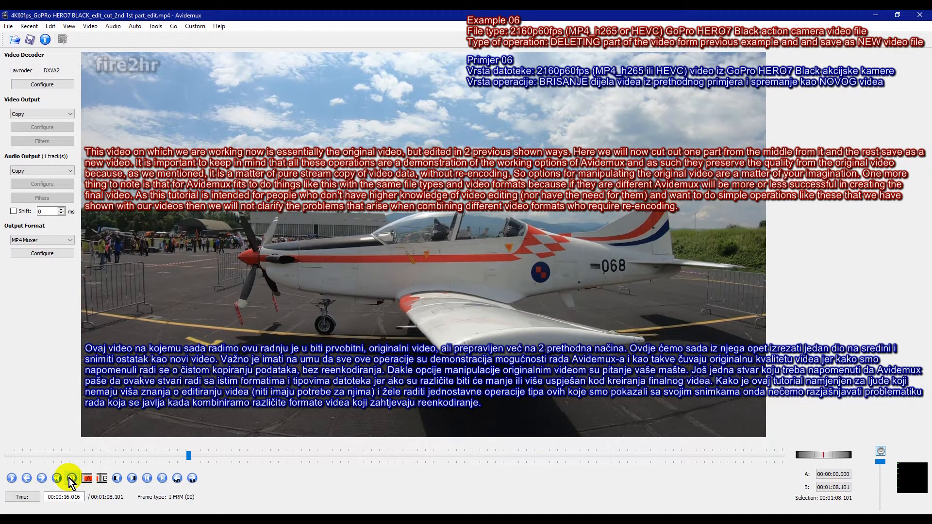
pyautogui.click(62, 479)
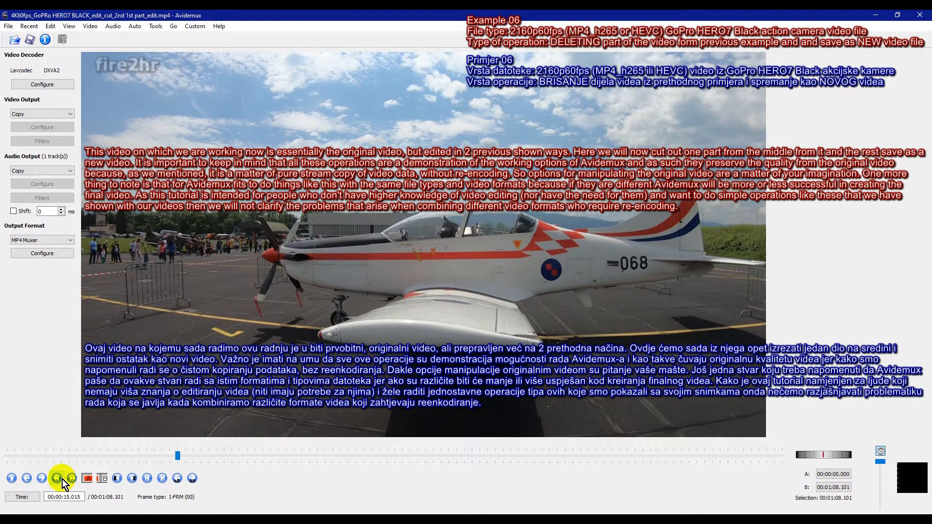
pyautogui.click(87, 478)
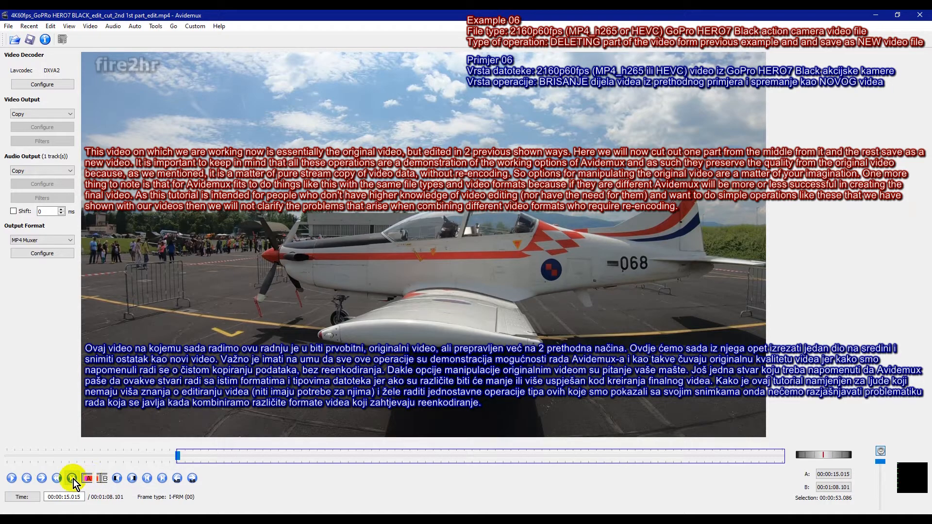
# - Continue forward through the keyframes and set marker B at the I-frame at 00:00:52.068
pyautogui.click(72, 479)
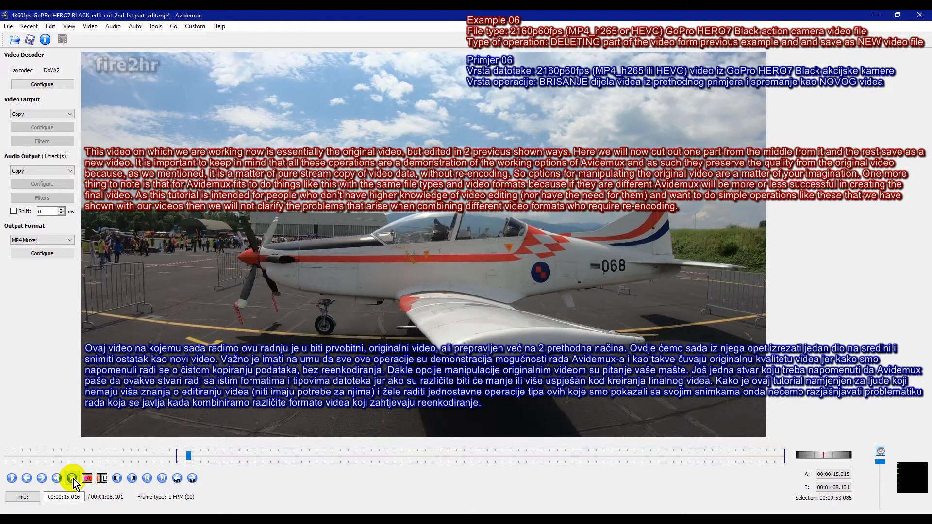
pyautogui.click(73, 479)
pyautogui.click(74, 479)
pyautogui.click(74, 479)
pyautogui.click(74, 479)
pyautogui.click(73, 479)
pyautogui.click(74, 479)
pyautogui.click(74, 479)
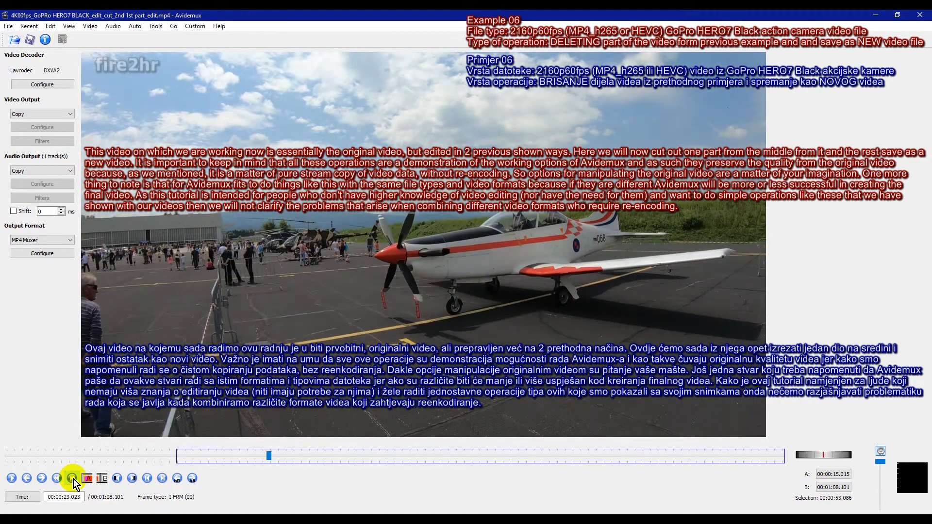
pyautogui.click(74, 480)
pyautogui.click(74, 479)
pyautogui.click(73, 479)
pyautogui.click(73, 480)
pyautogui.click(74, 479)
pyautogui.click(73, 480)
pyautogui.click(73, 479)
pyautogui.click(74, 479)
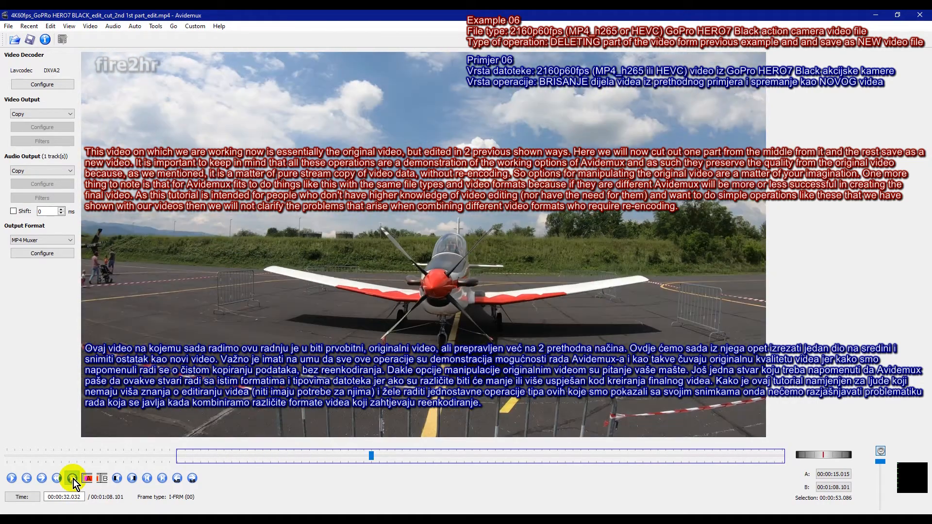
pyautogui.click(74, 479)
pyautogui.click(74, 479)
pyautogui.click(74, 479)
pyautogui.click(74, 480)
pyautogui.click(73, 479)
pyautogui.click(74, 479)
pyautogui.click(74, 479)
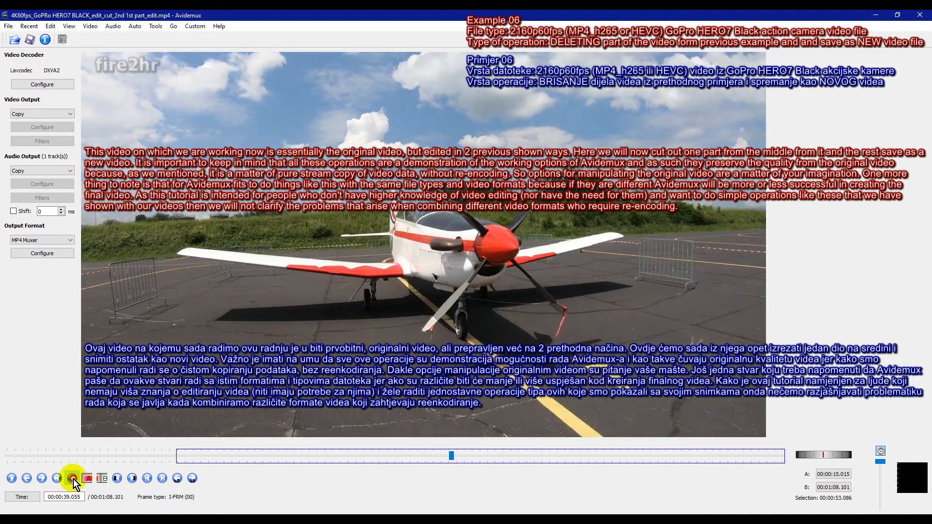
pyautogui.click(74, 479)
pyautogui.click(74, 480)
pyautogui.click(74, 479)
pyautogui.click(74, 479)
pyautogui.click(74, 480)
pyautogui.click(74, 479)
pyautogui.click(74, 479)
pyautogui.click(74, 479)
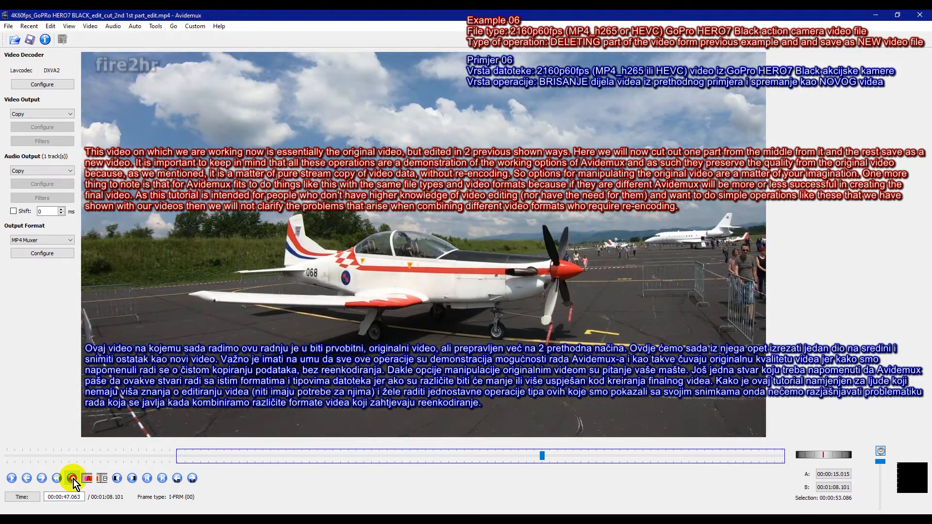
pyautogui.click(74, 479)
pyautogui.click(74, 479)
pyautogui.click(74, 479)
pyautogui.click(74, 479)
pyautogui.click(74, 480)
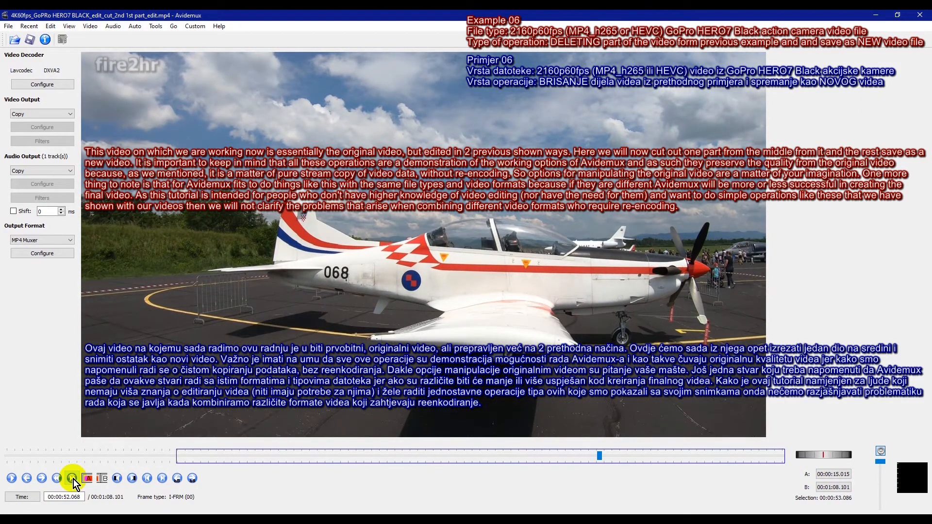
pyautogui.click(106, 482)
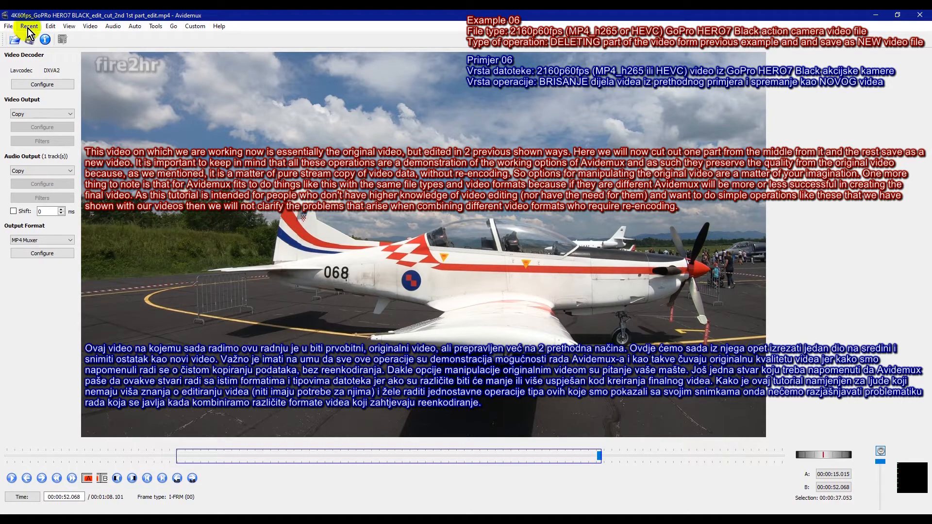
# - Delete the section between markers A and B, and scrub back to the start of the remaining video
pyautogui.click(50, 27)
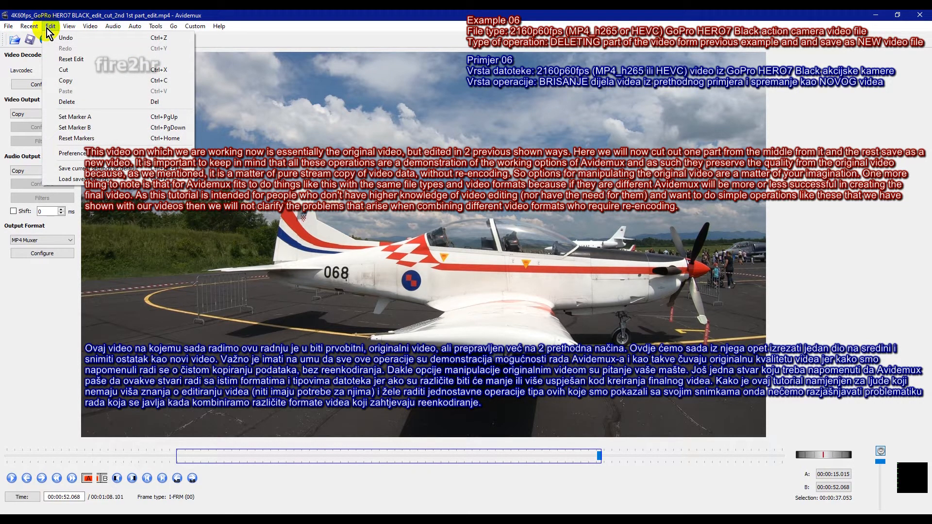
pyautogui.click(76, 103)
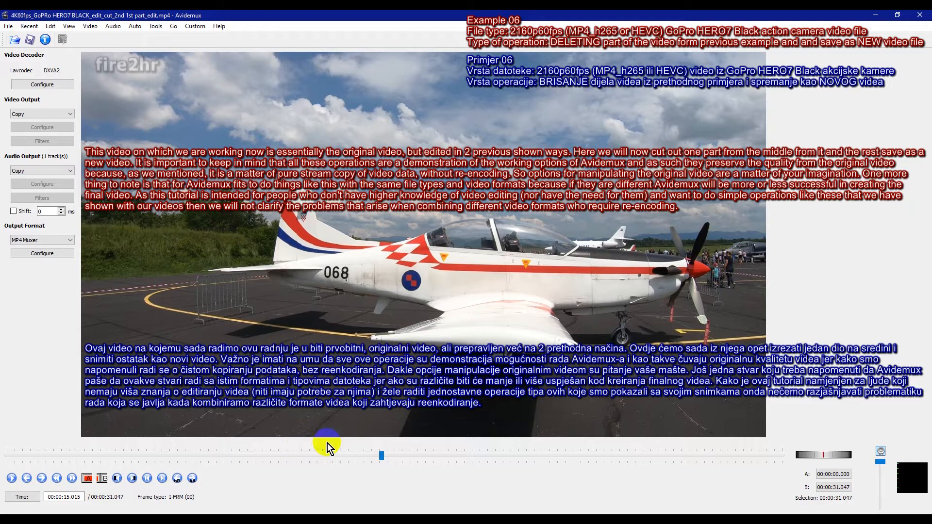
pyautogui.click(373, 457)
pyautogui.moveTo(373, 457); pyautogui.dragTo(1, 417)
# - Save the shortened video as 4K60fps_GoPRo HERO7 BLACK_edit_cut_2nd 1st part_edit_delete_edit.mp4 in the Videos folder, adding "_delete" to the suggested name
pyautogui.click(9, 26)
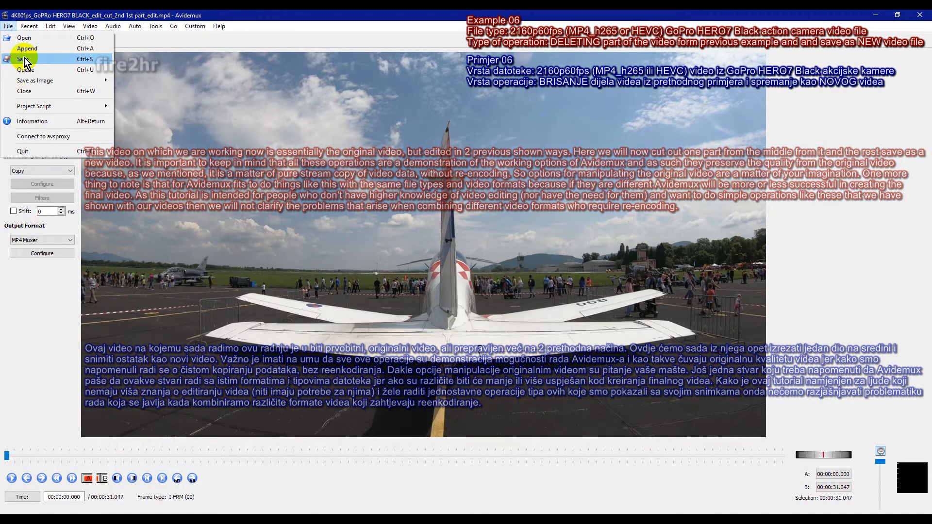
pyautogui.click(23, 59)
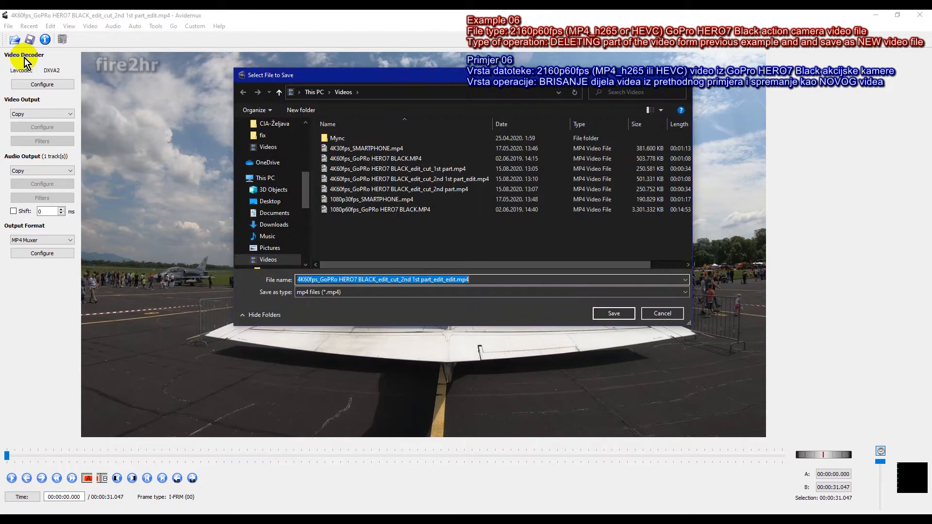
pyautogui.click(440, 280)
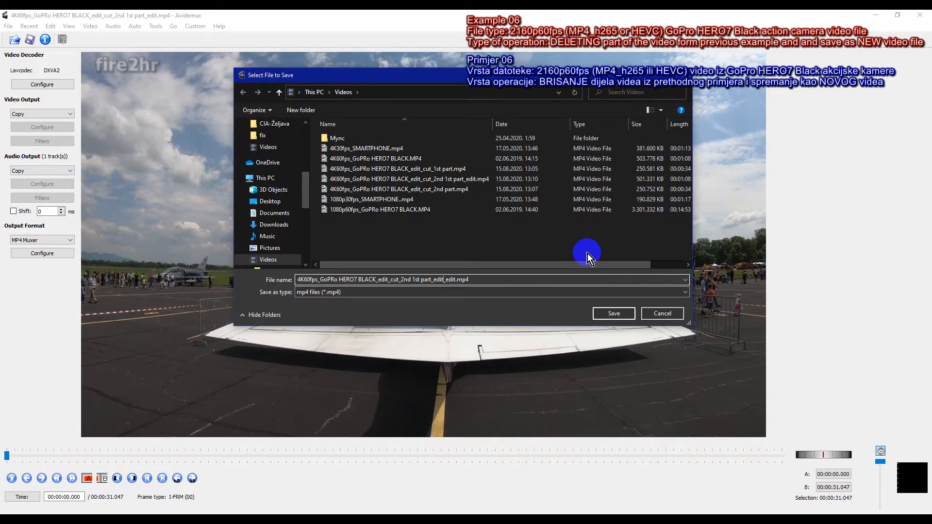
pyautogui.write('_delete')
pyautogui.click(616, 315)
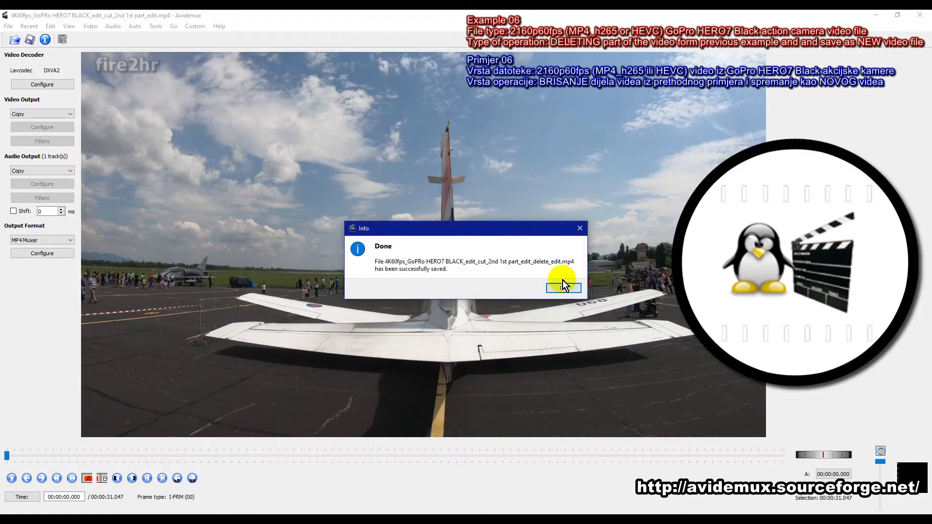
pyautogui.click(563, 287)
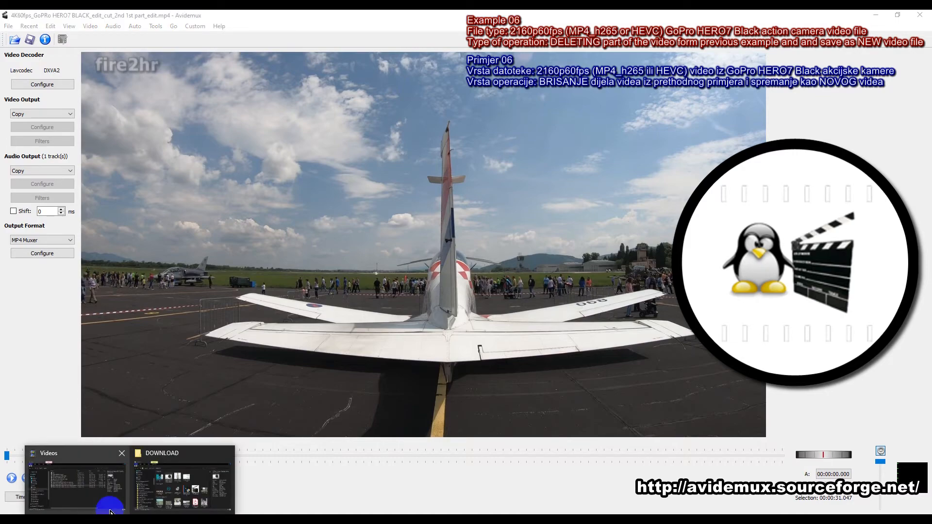
# - Switch to the Videos folder in File Explorer, play 4K60fps_GoPRo HERO7 BLACK_edit_cut_2nd 1st part_edit_delete_edit.mp4, and skip to the deleted section's transition
pyautogui.click(77, 488)
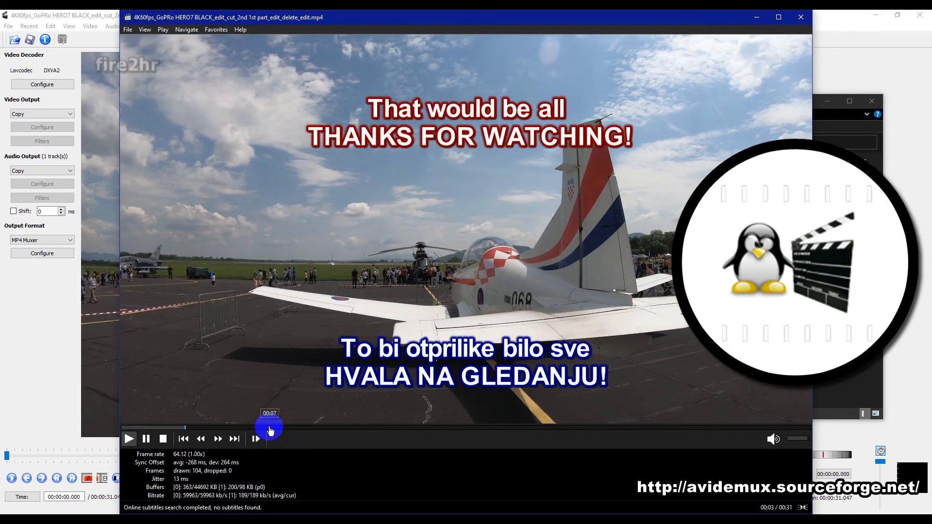
pyautogui.click(306, 429)
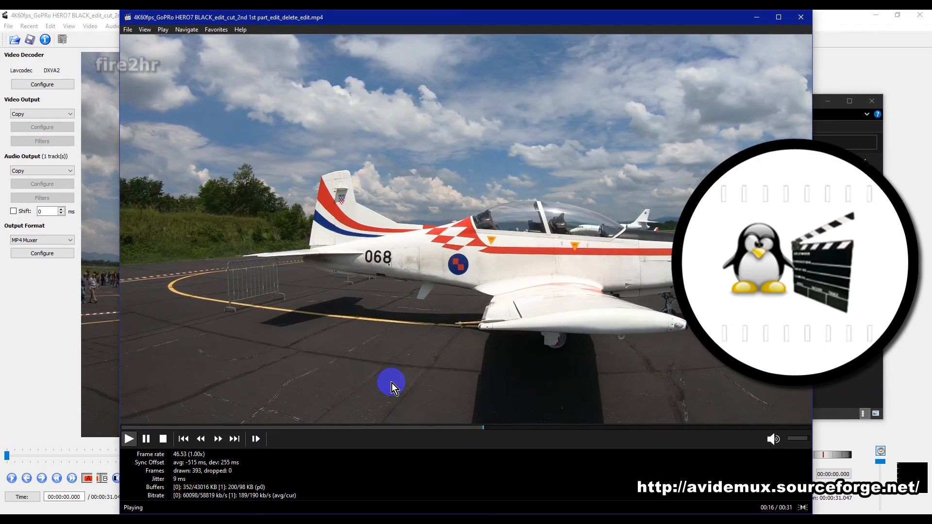
pyautogui.click(431, 428)
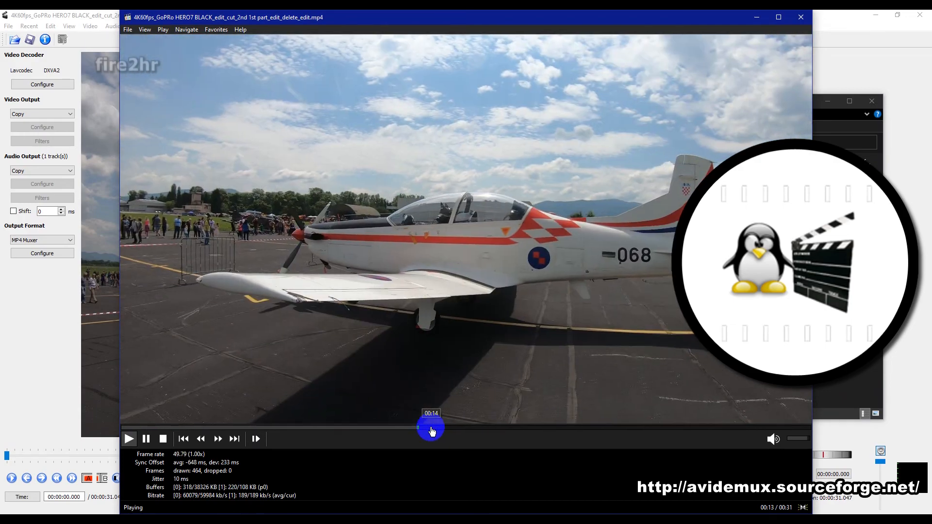